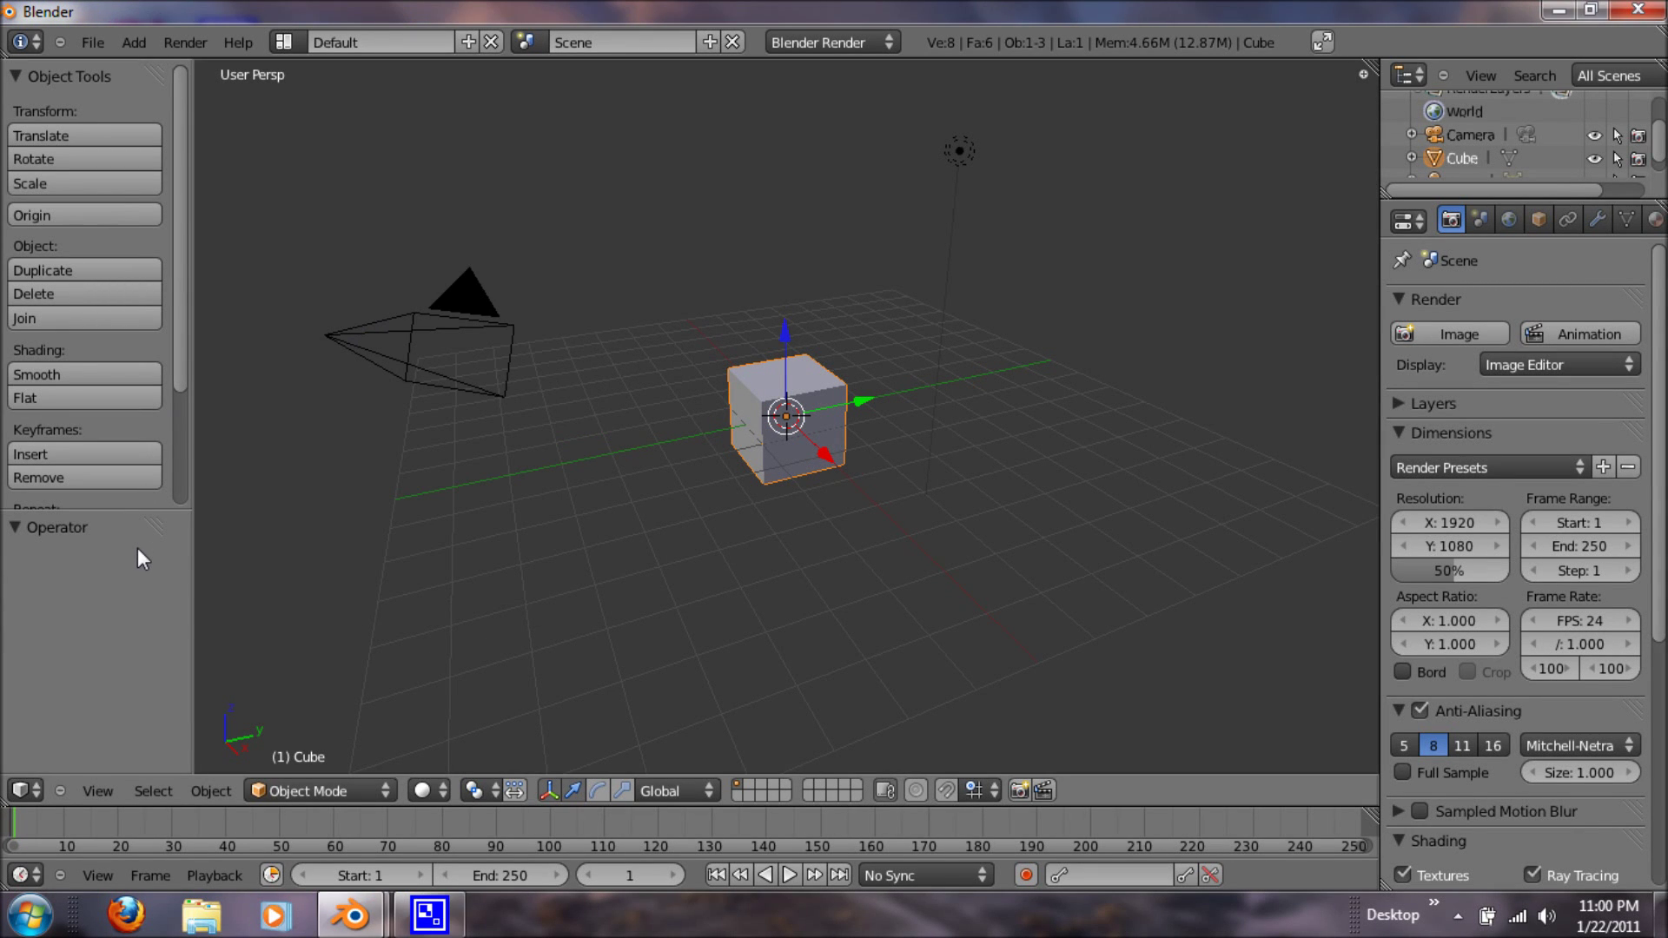
# Zoom in on the cube, enter Edit Mode and deselect all of its geometry
pyautogui.scroll(5, 830, 550)
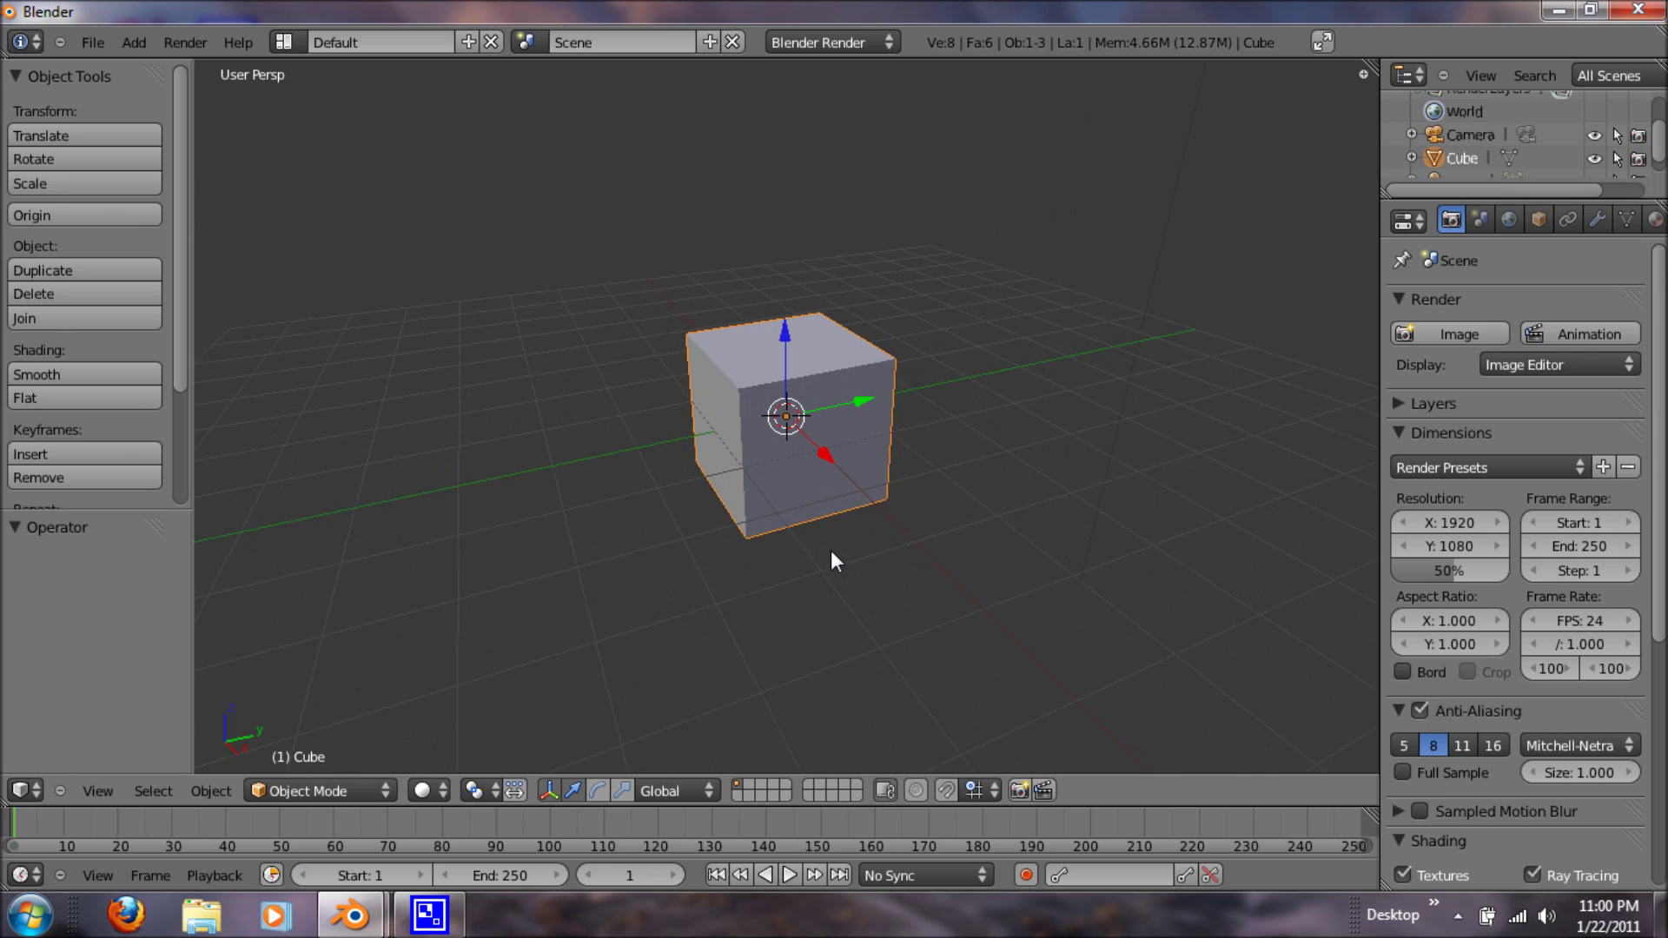
pyautogui.press('Tab')
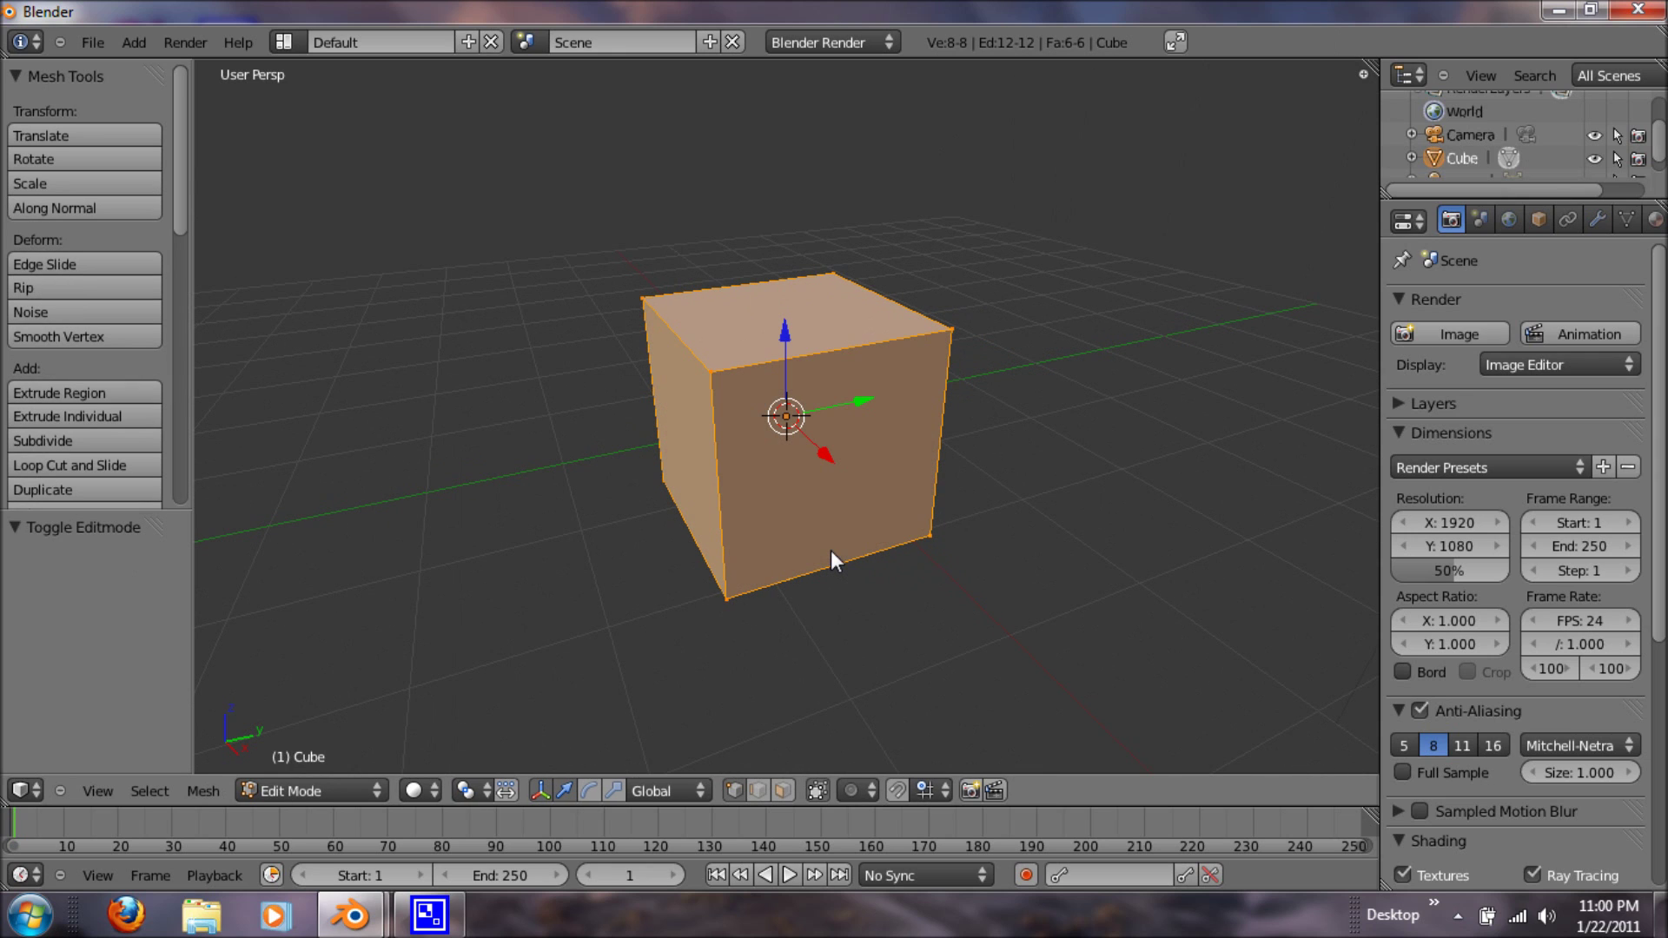
pyautogui.press('a')
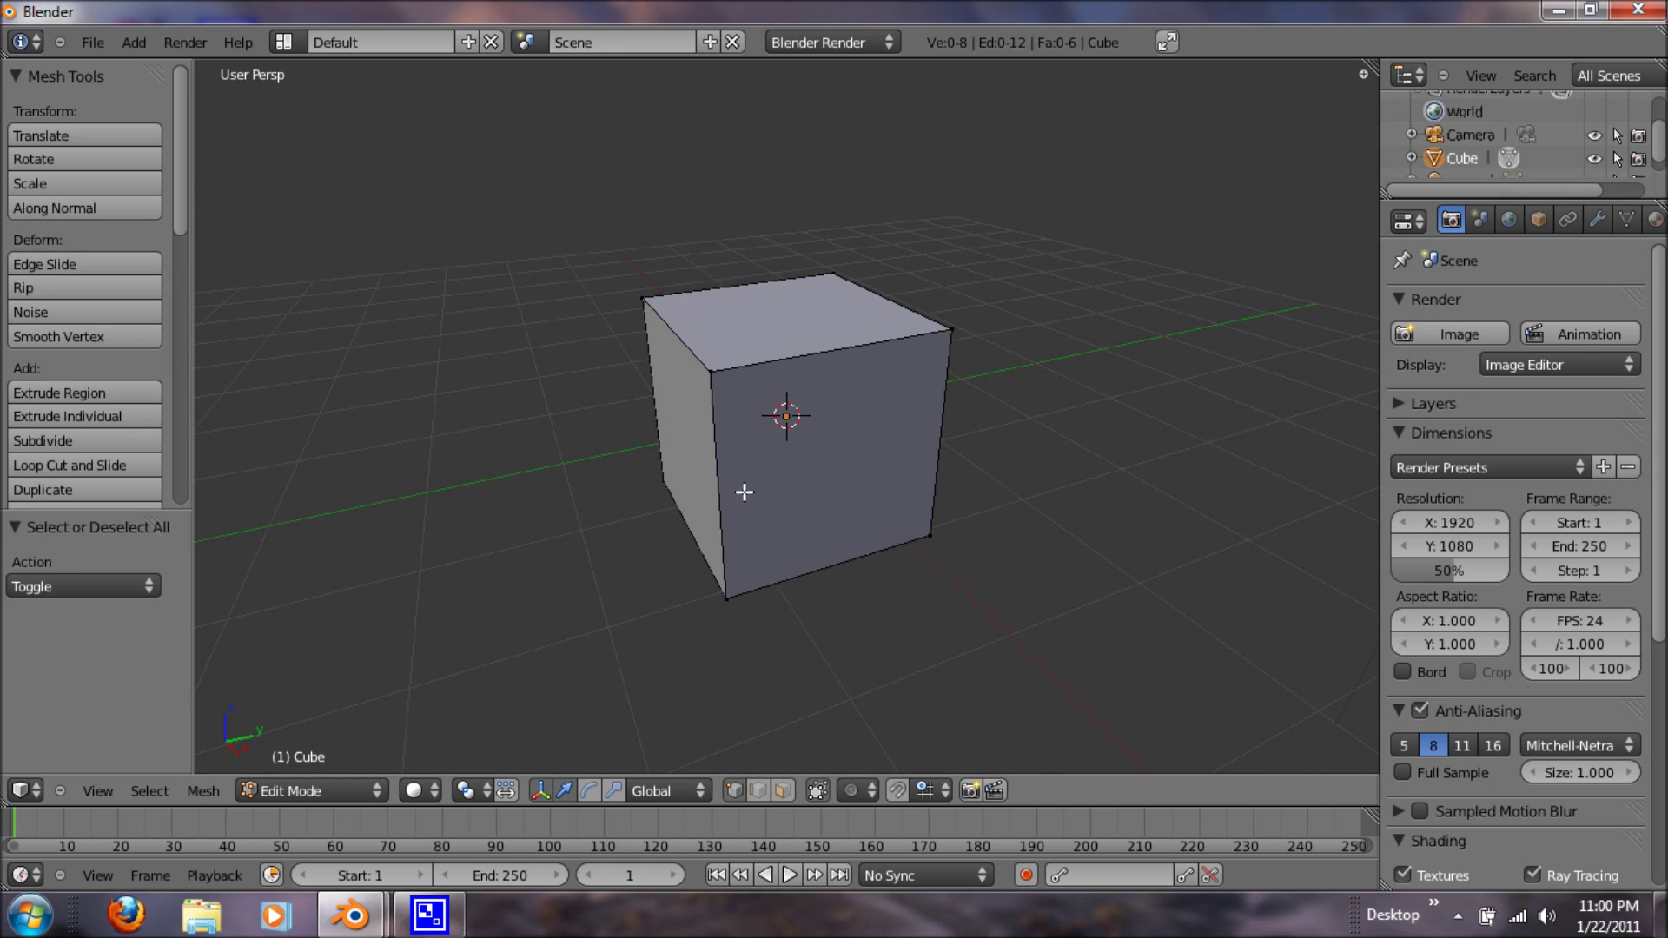
pyautogui.hotkey('ctrl', 'Tab')
# Switch to edge selection and select seven cube edges as future seams, including the back ones
pyautogui.click(771, 427)
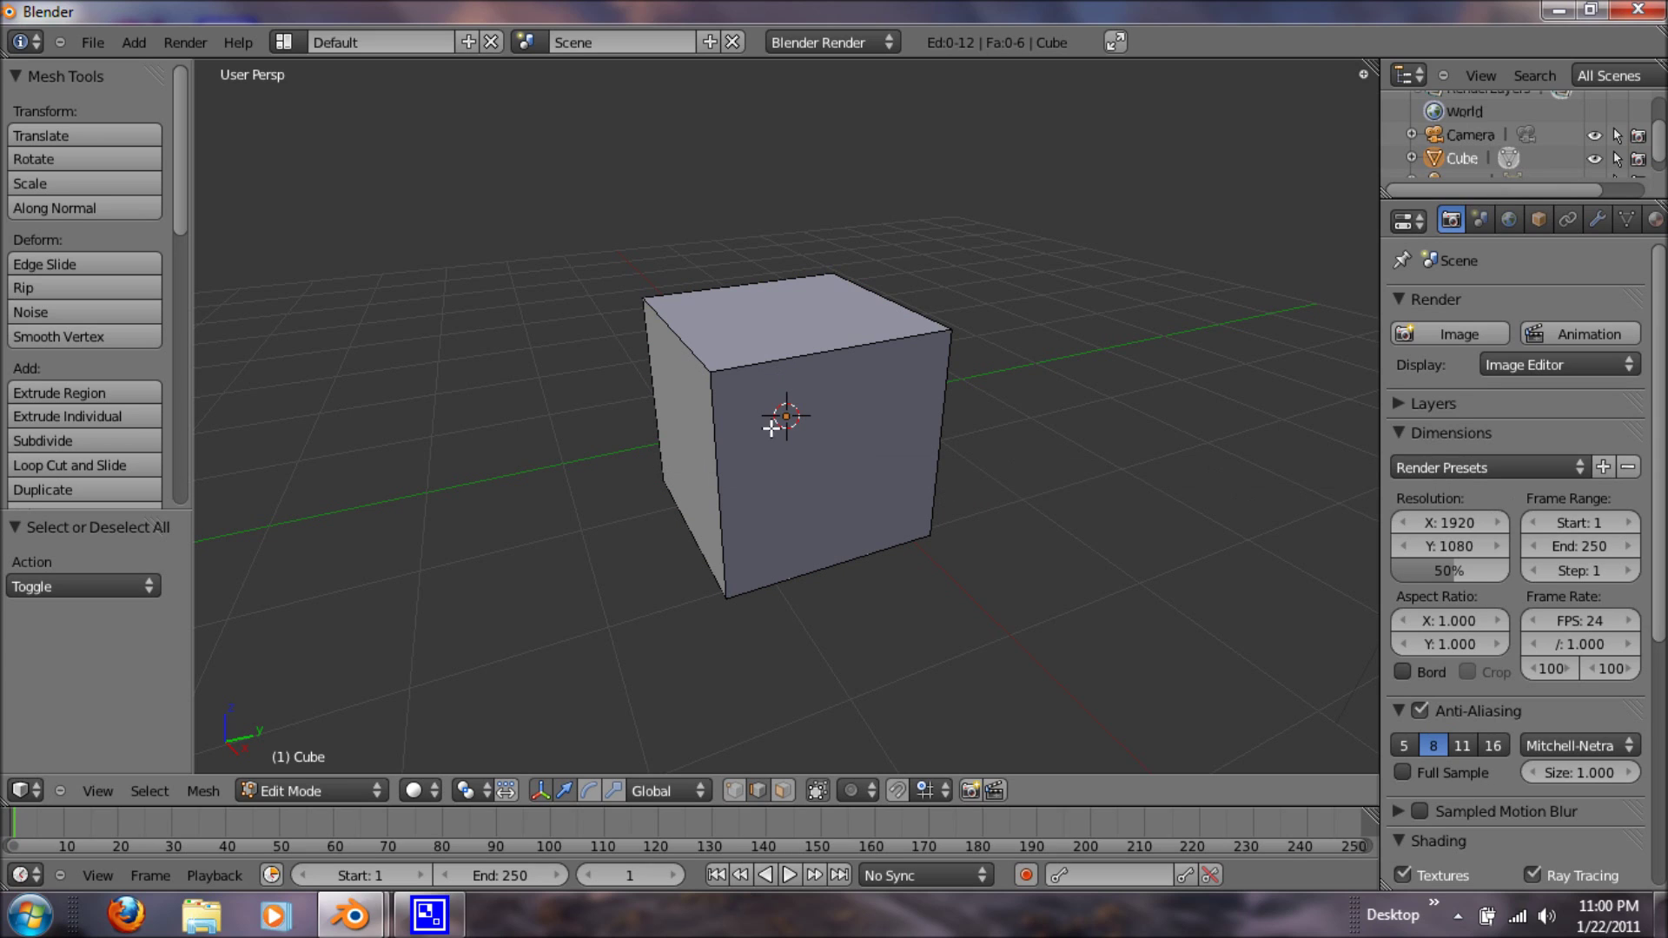
pyautogui.rightClick(801, 363)
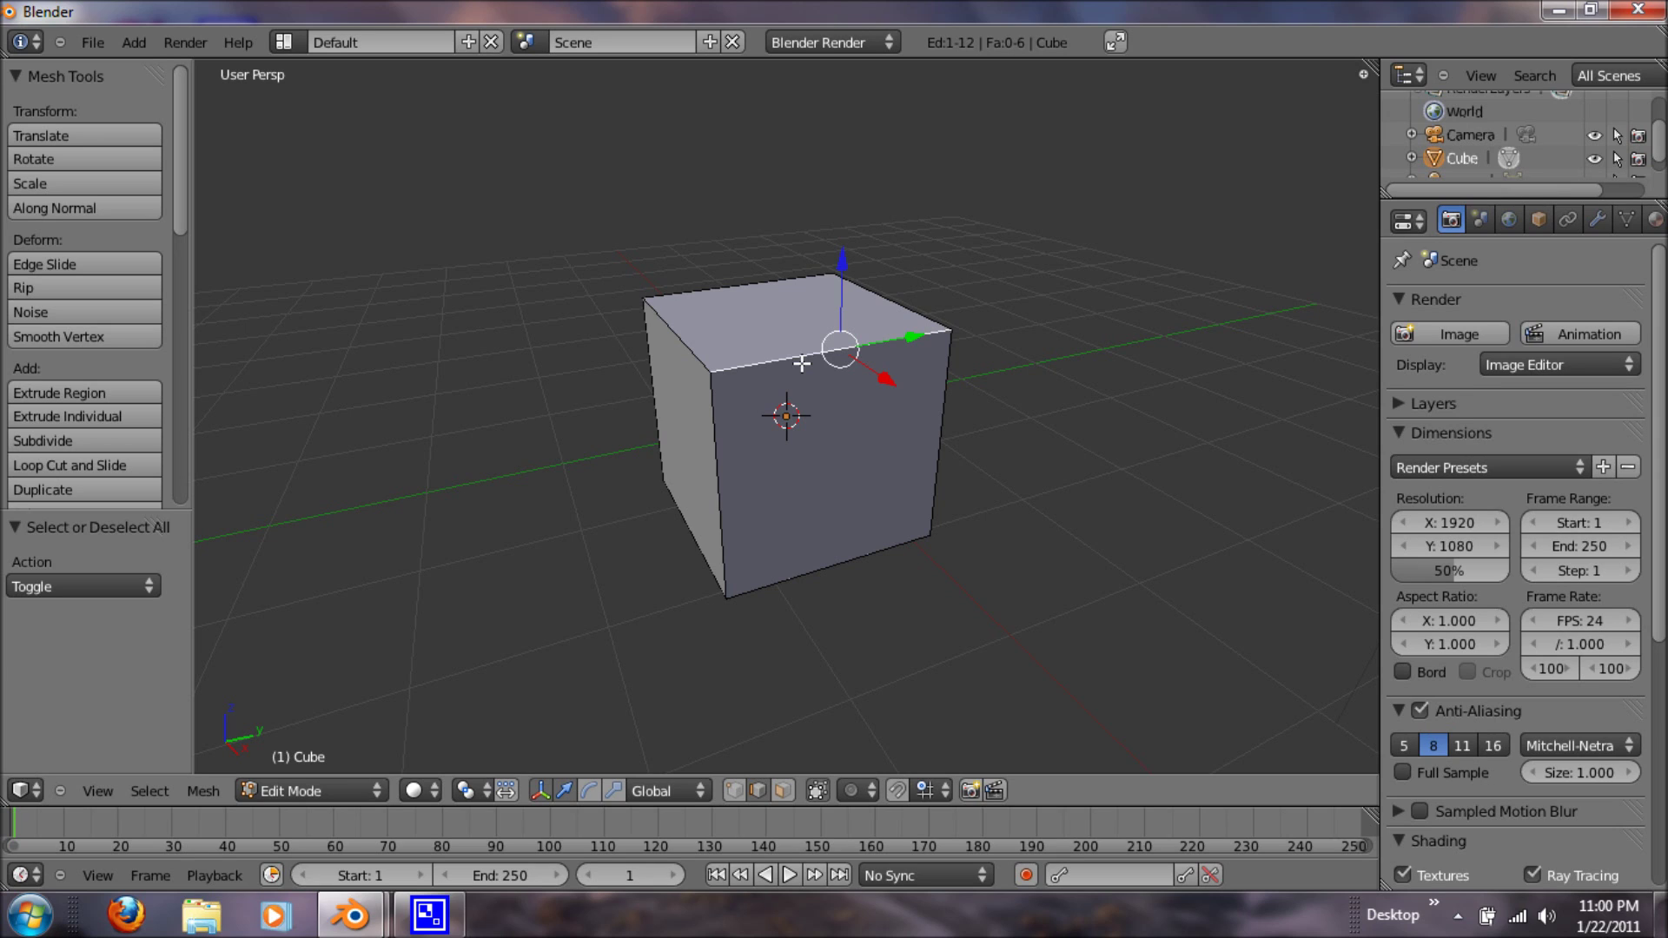
pyautogui.keyDown('shift'); pyautogui.rightClick(702, 366); pyautogui.keyUp('shift')
pyautogui.keyDown('shift'); pyautogui.rightClick(701, 416); pyautogui.keyUp('shift')
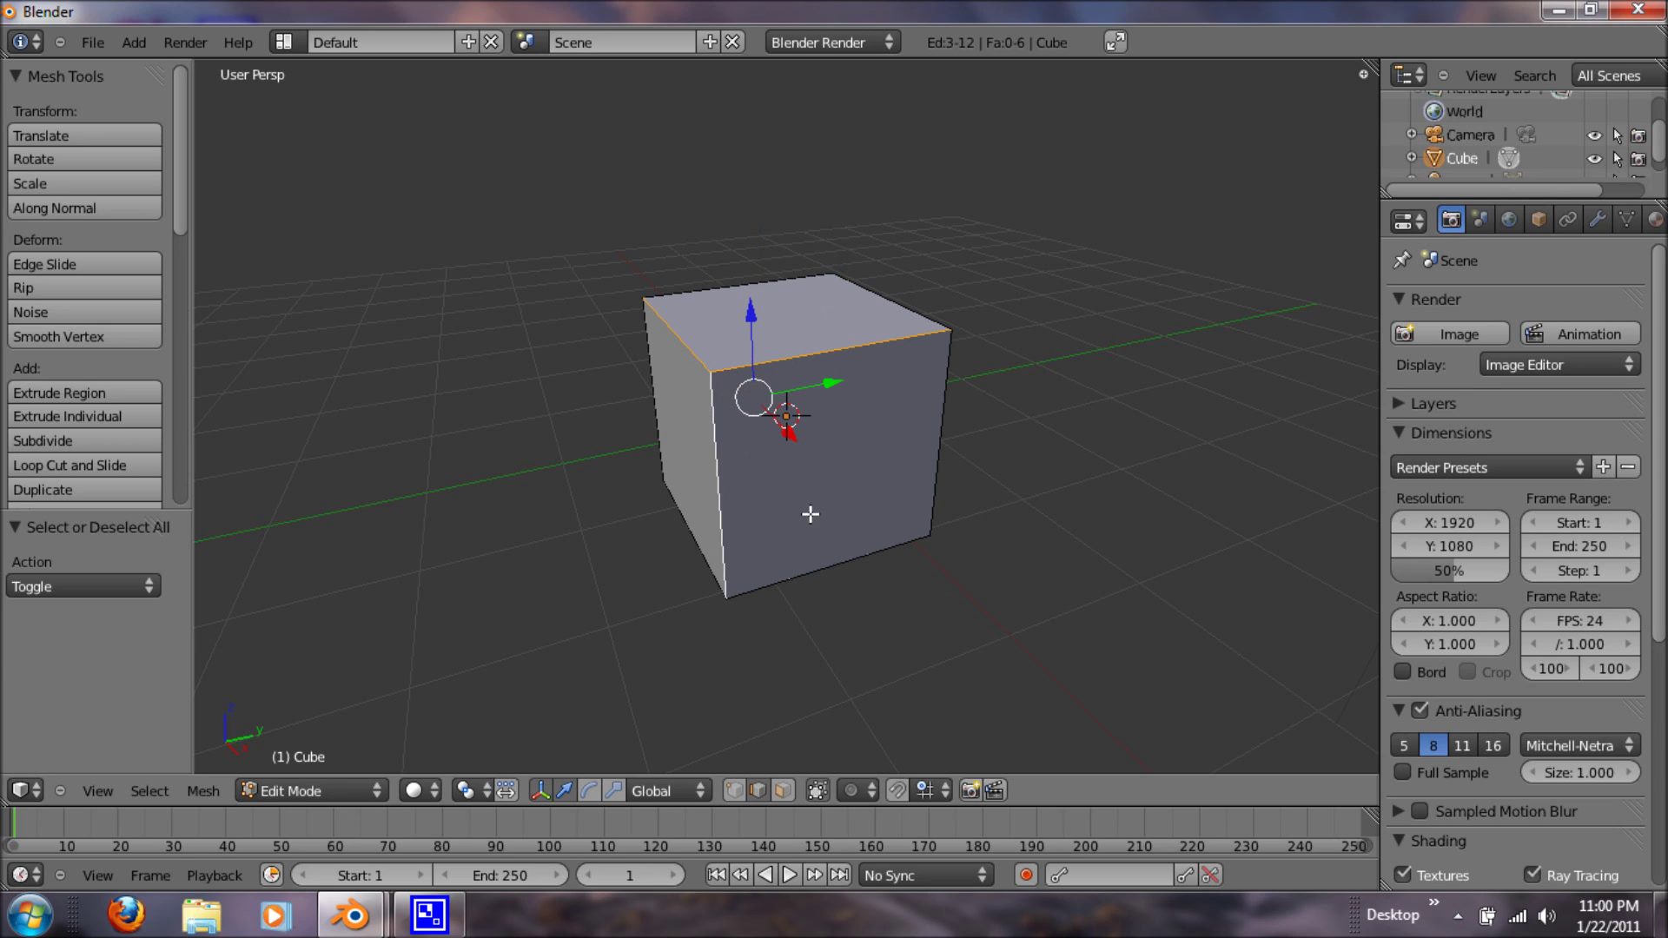
pyautogui.keyDown('shift'); pyautogui.rightClick(847, 553); pyautogui.keyUp('shift')
pyautogui.moveTo(756, 480); pyautogui.dragTo(1013, 510, button='middle')
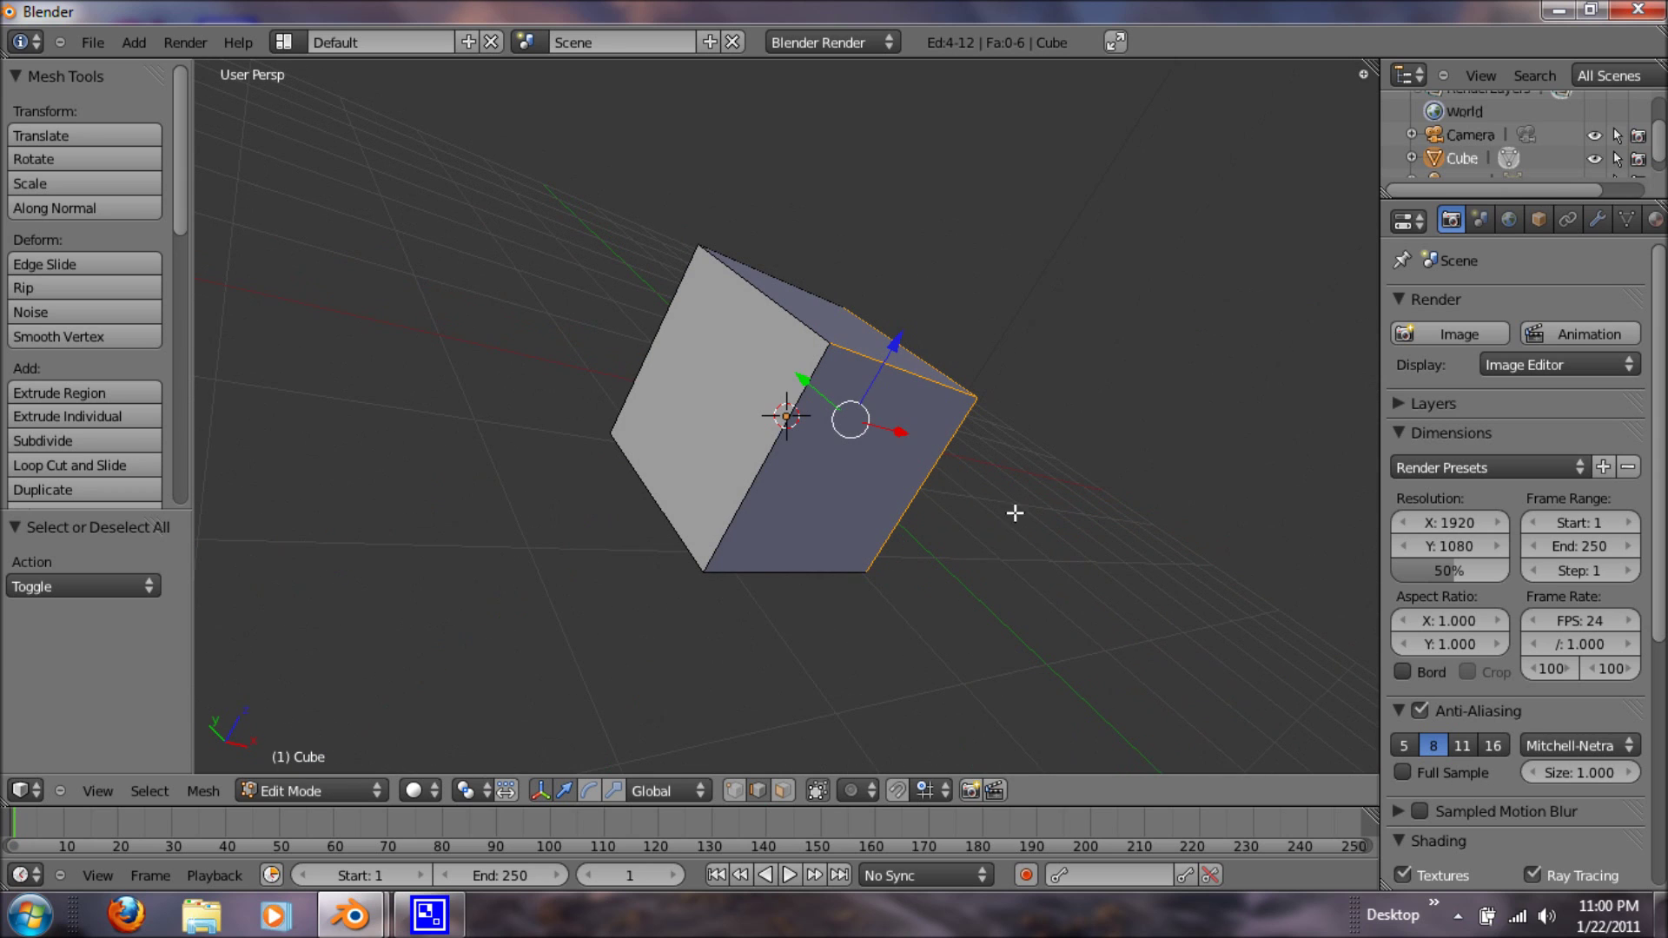
pyautogui.keyDown('shift'); pyautogui.rightClick(775, 393); pyautogui.keyUp('shift')
pyautogui.keyDown('shift'); pyautogui.rightClick(782, 334); pyautogui.keyUp('shift')
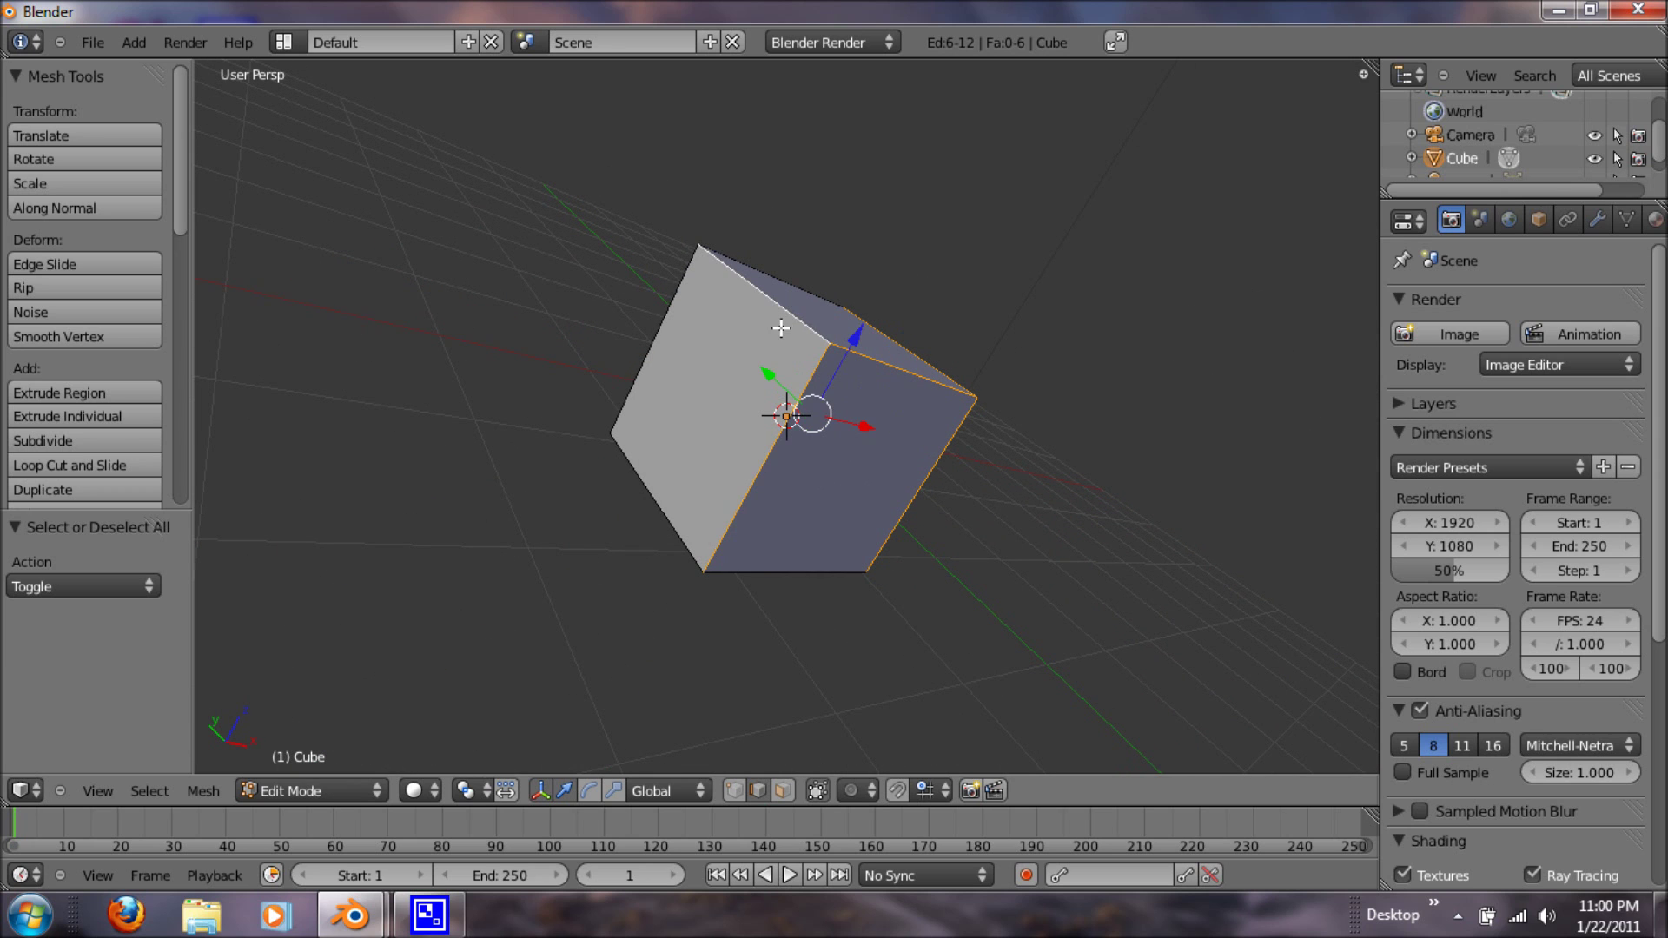
pyautogui.keyDown('shift'); pyautogui.rightClick(651, 479); pyautogui.keyUp('shift')
pyautogui.moveTo(909, 495); pyautogui.dragTo(733, 443, button='middle')
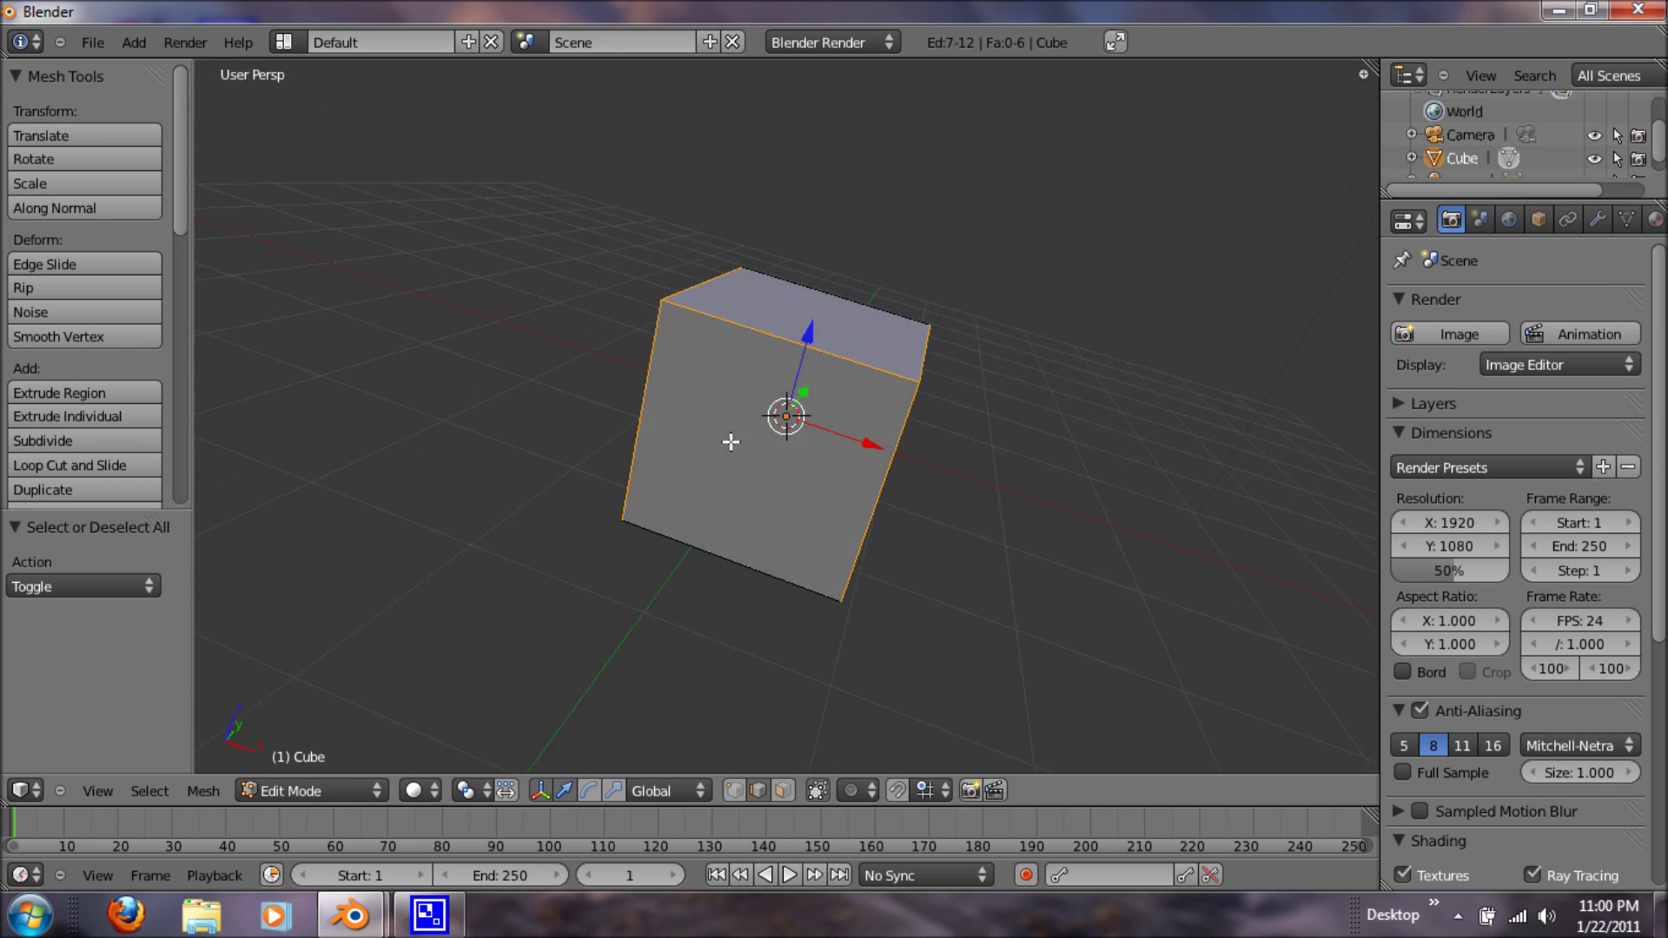
pyautogui.moveTo(939, 470); pyautogui.dragTo(726, 461, button='middle')
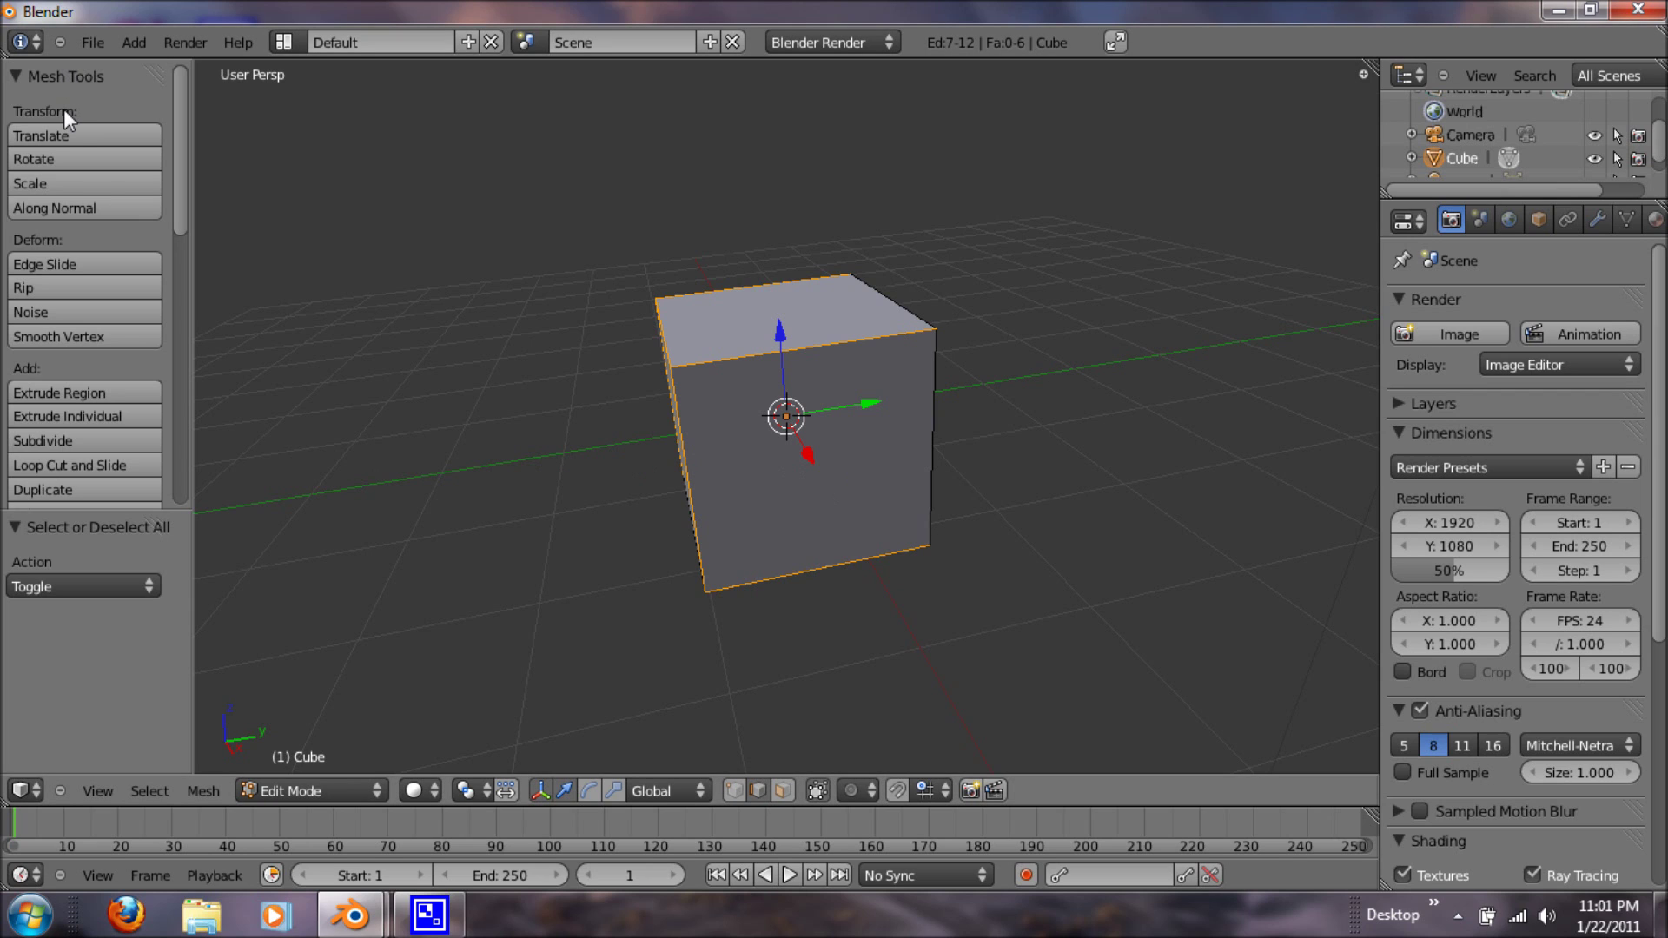
# Mark the seven selected edges as UV seams from the tool shelf
pyautogui.press('t')
pyautogui.press('t')
pyautogui.scroll(-8, 100, 224)
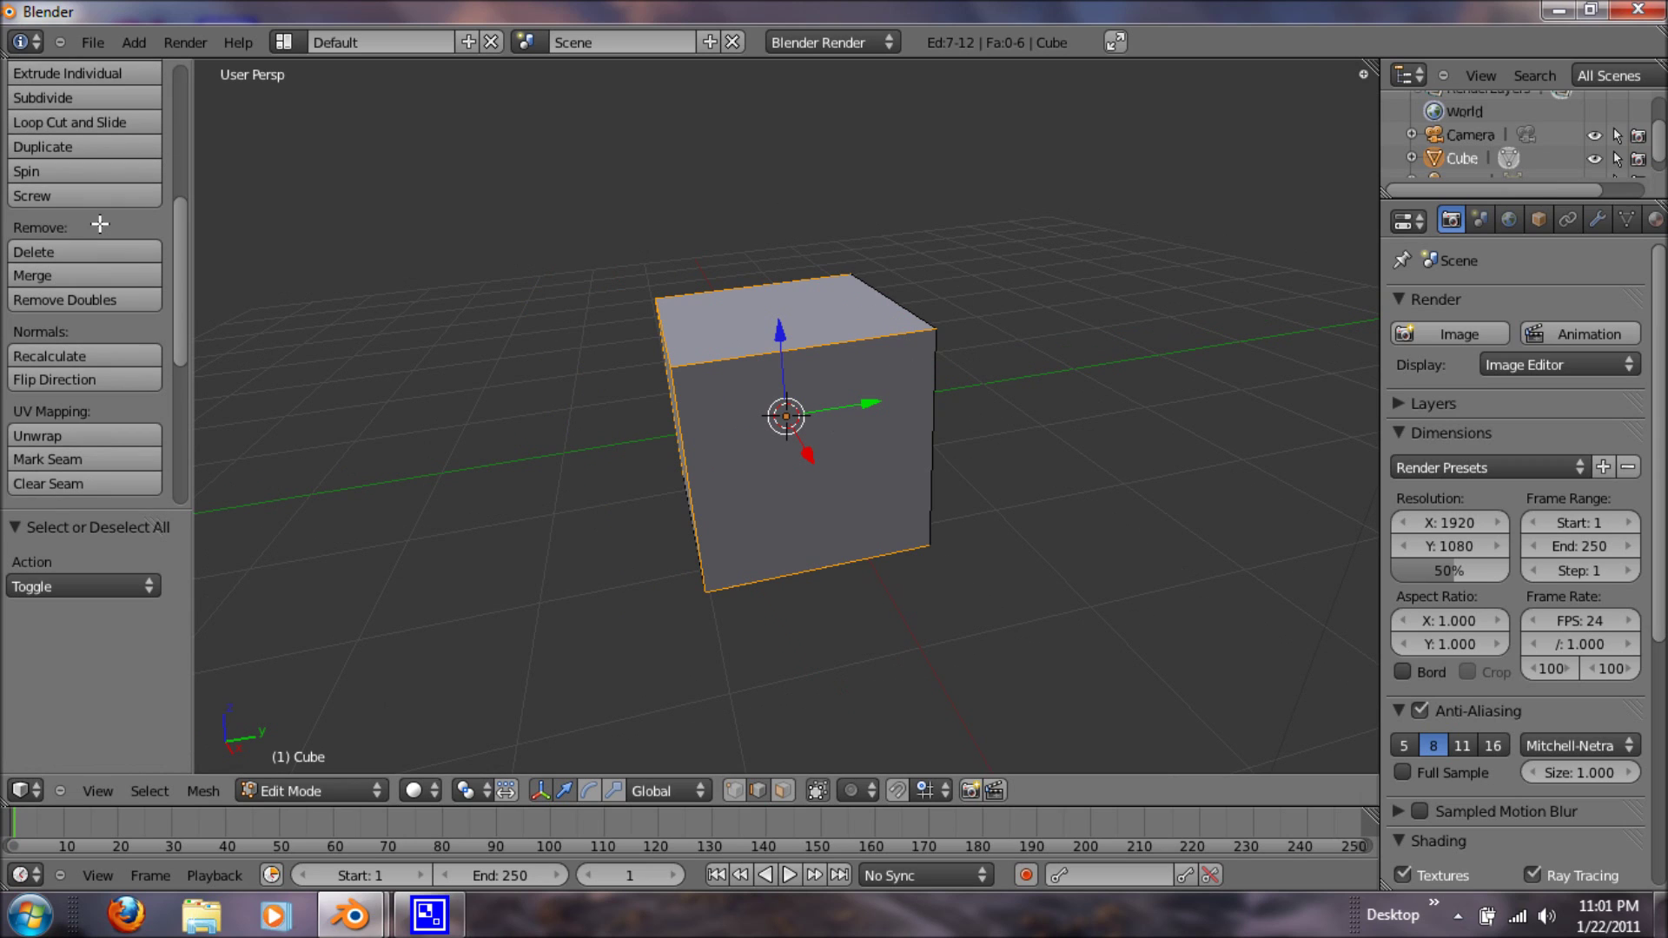
pyautogui.scroll(-2, 97, 295)
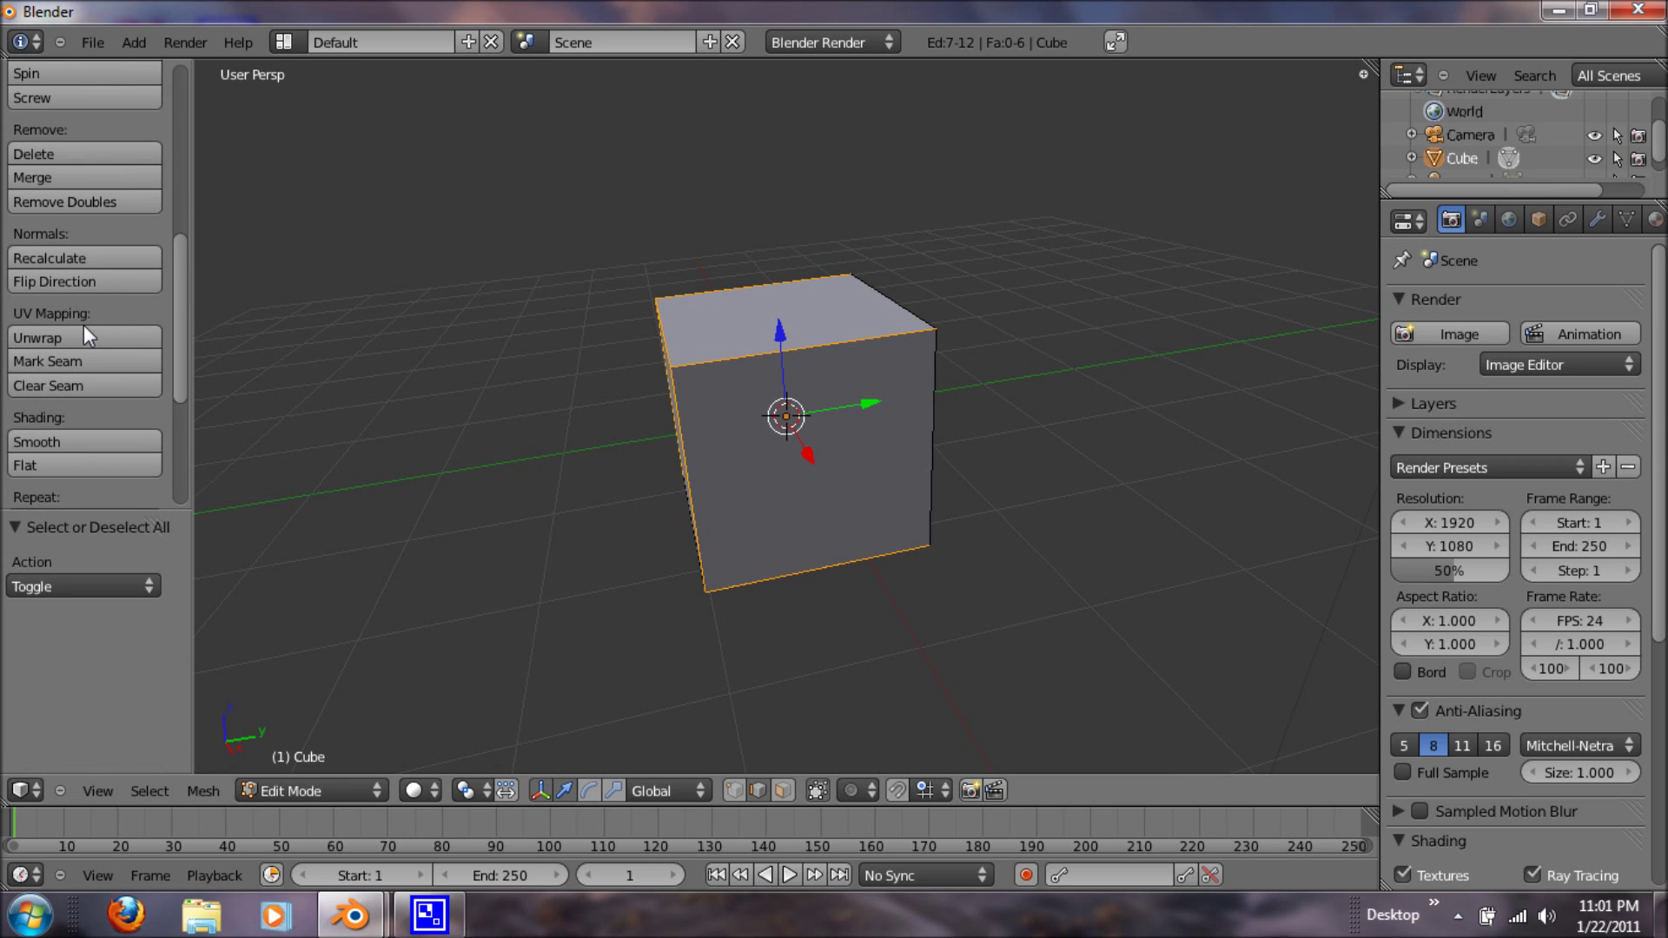
pyautogui.click(59, 363)
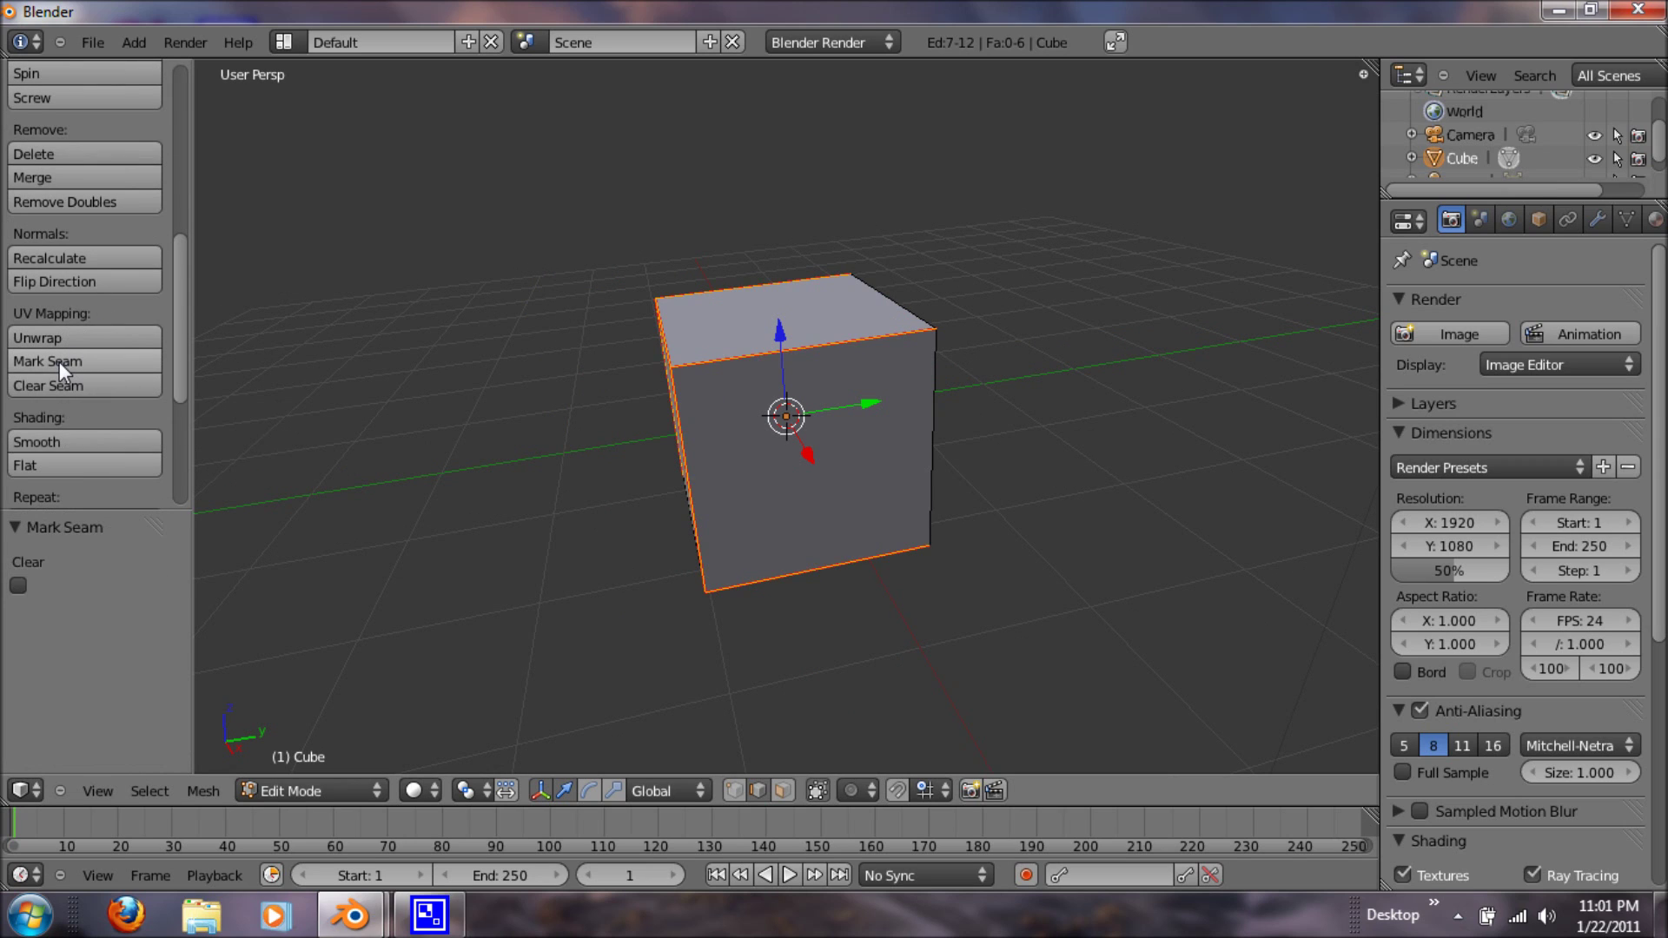
# Deselect all to inspect the red seams from a few angles, then select the whole mesh
pyautogui.press('a')
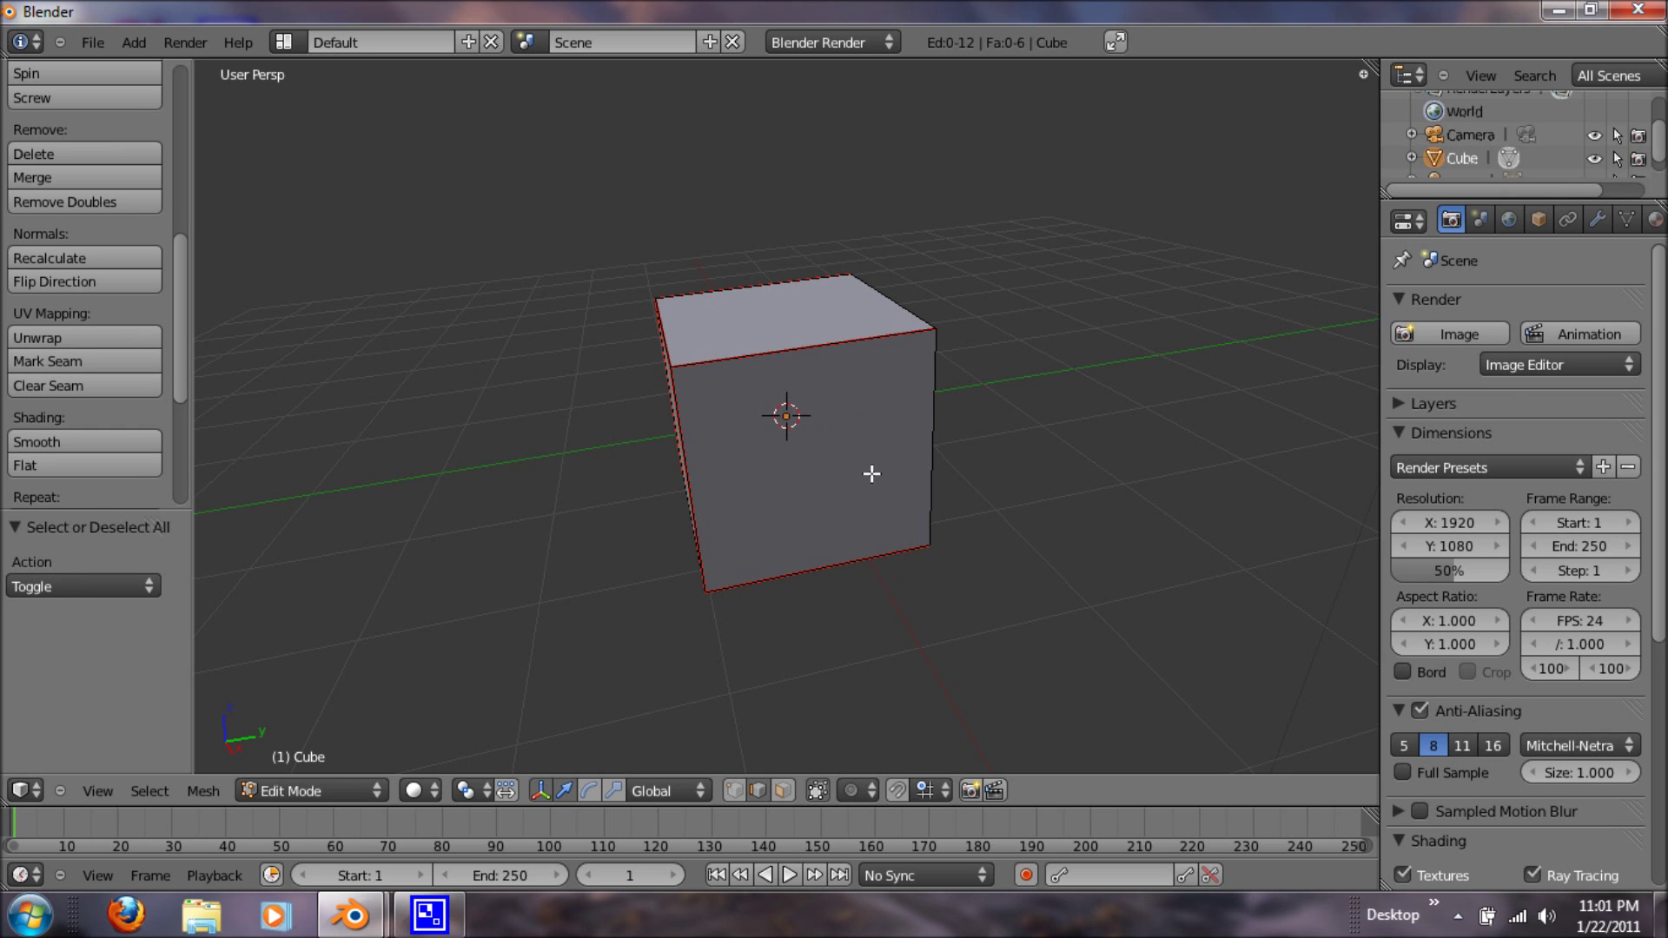
pyautogui.moveTo(872, 473); pyautogui.dragTo(916, 499, button='middle')
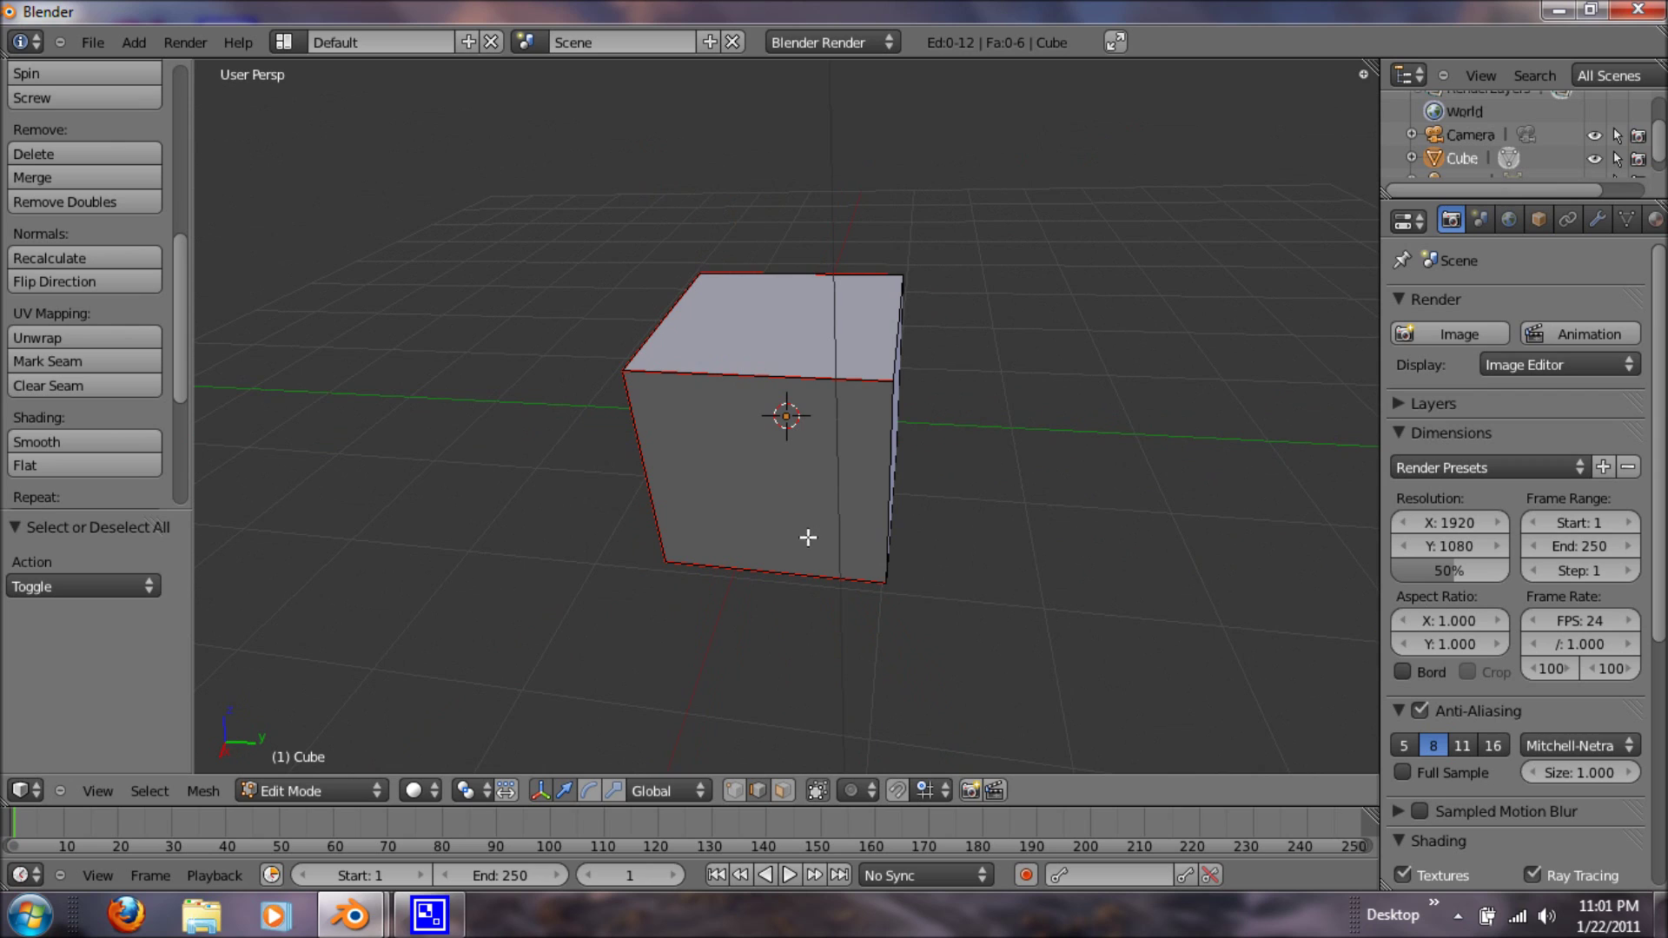
pyautogui.moveTo(808, 538); pyautogui.dragTo(786, 510, button='middle')
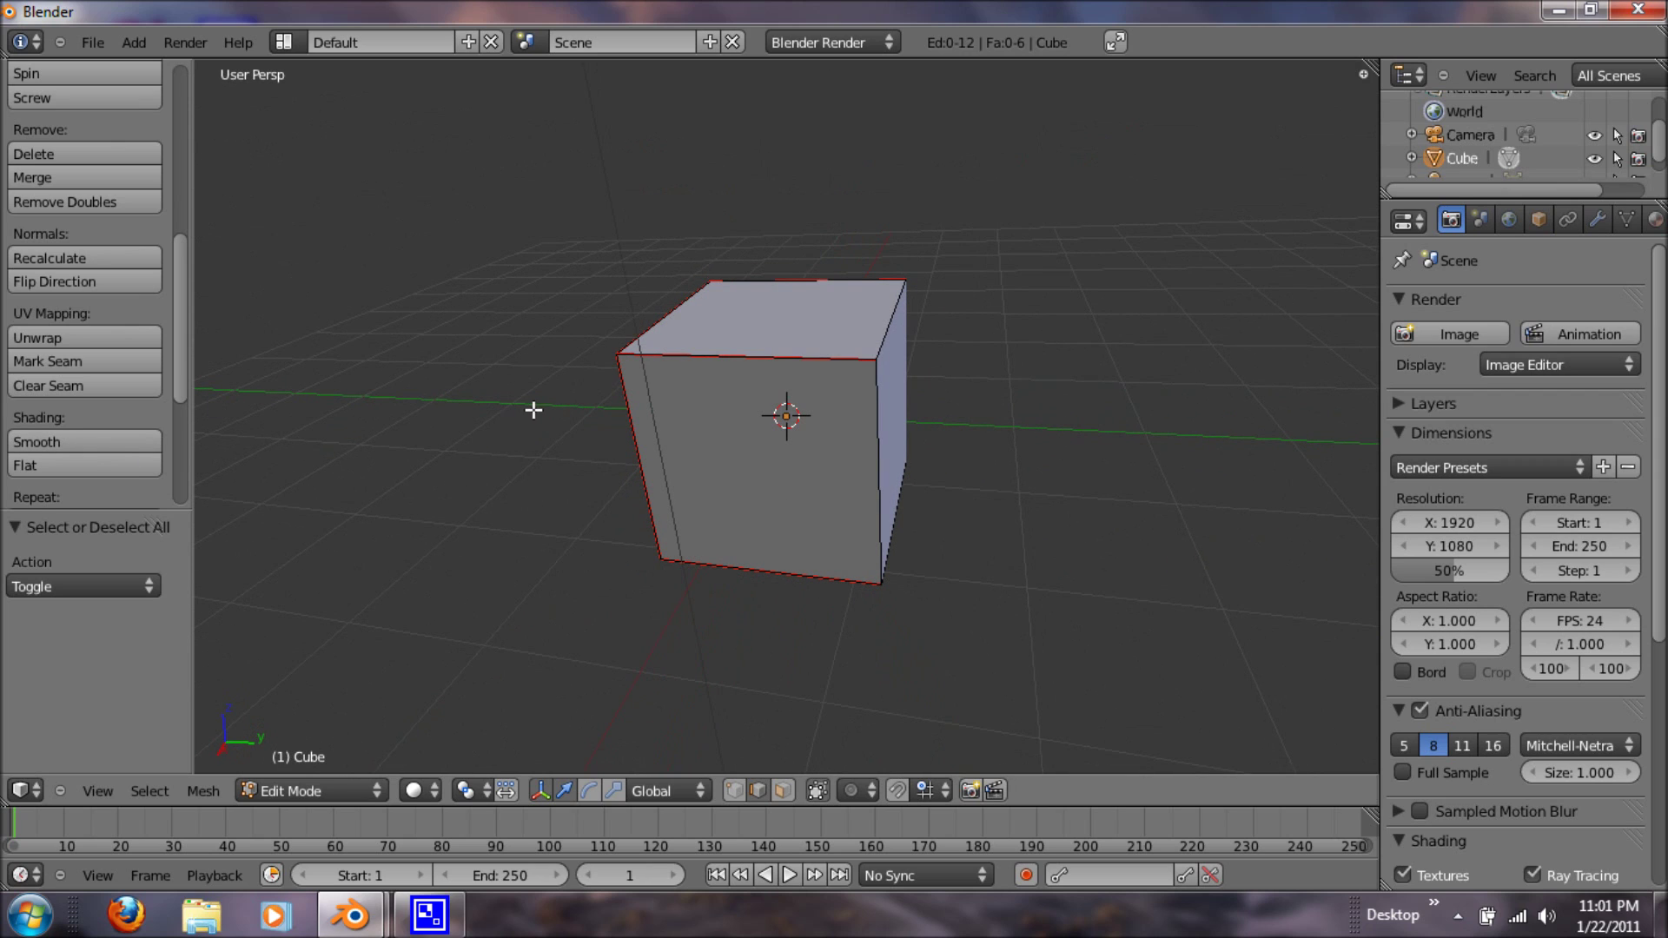
pyautogui.press('a')
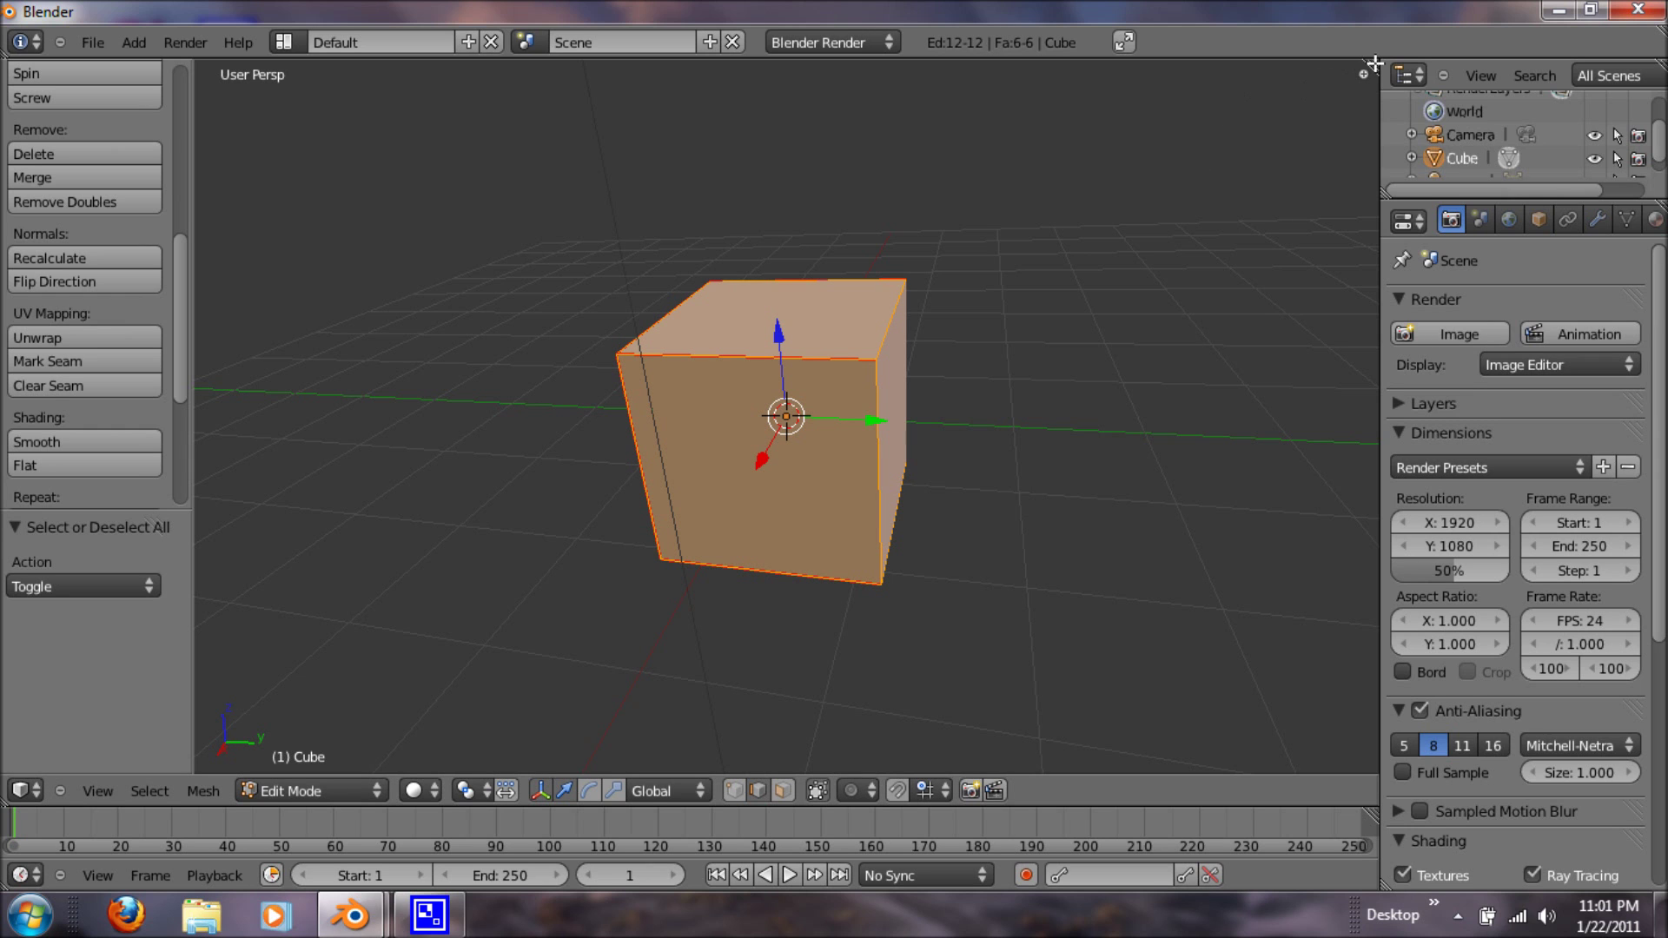
# Split the viewport in two and make the right area a UV/Image Editor
pyautogui.moveTo(1363, 74); pyautogui.dragTo(901, 122)
pyautogui.click(928, 791)
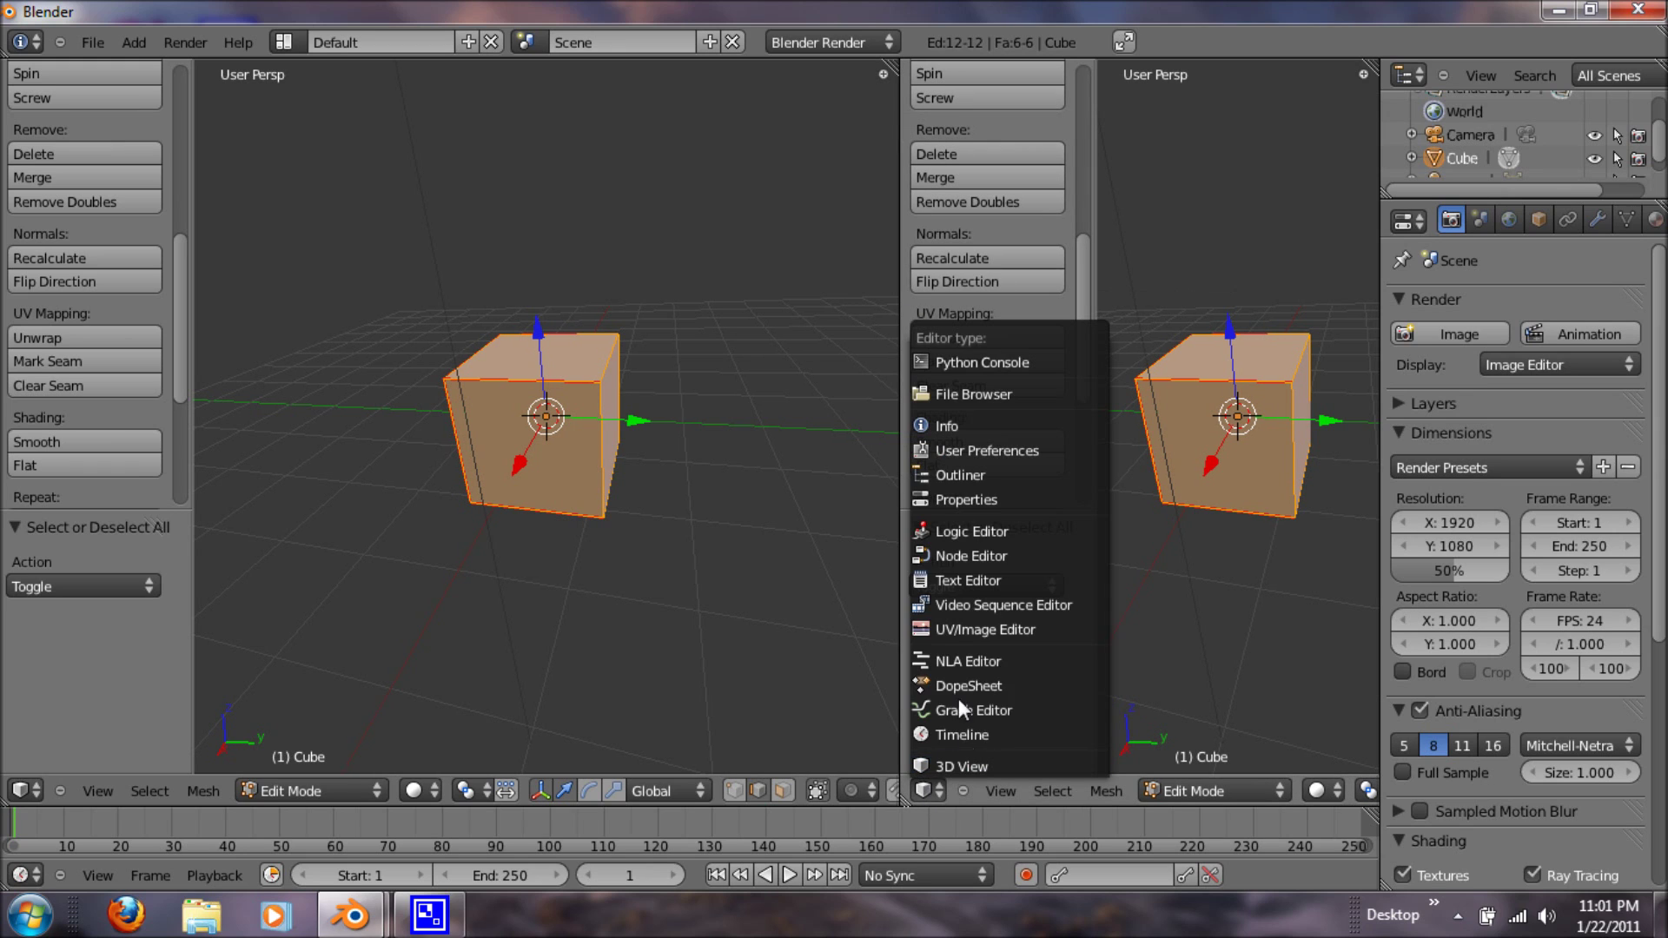
pyautogui.click(957, 634)
pyautogui.scroll(4, 985, 525)
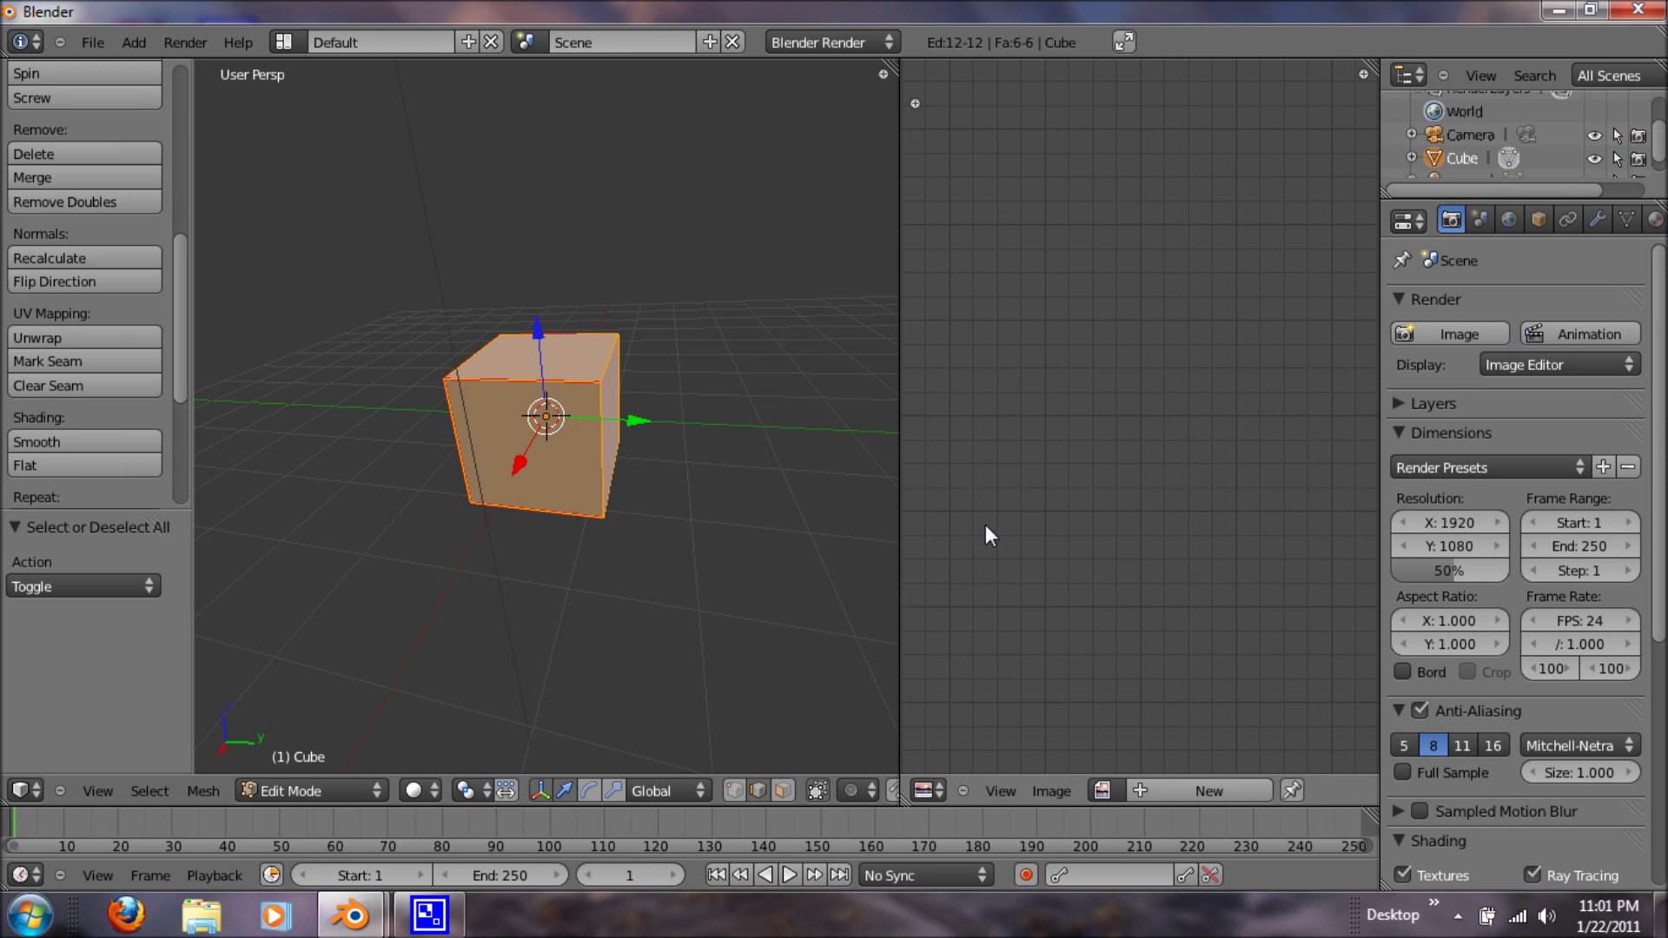
pyautogui.scroll(-3, 1076, 409)
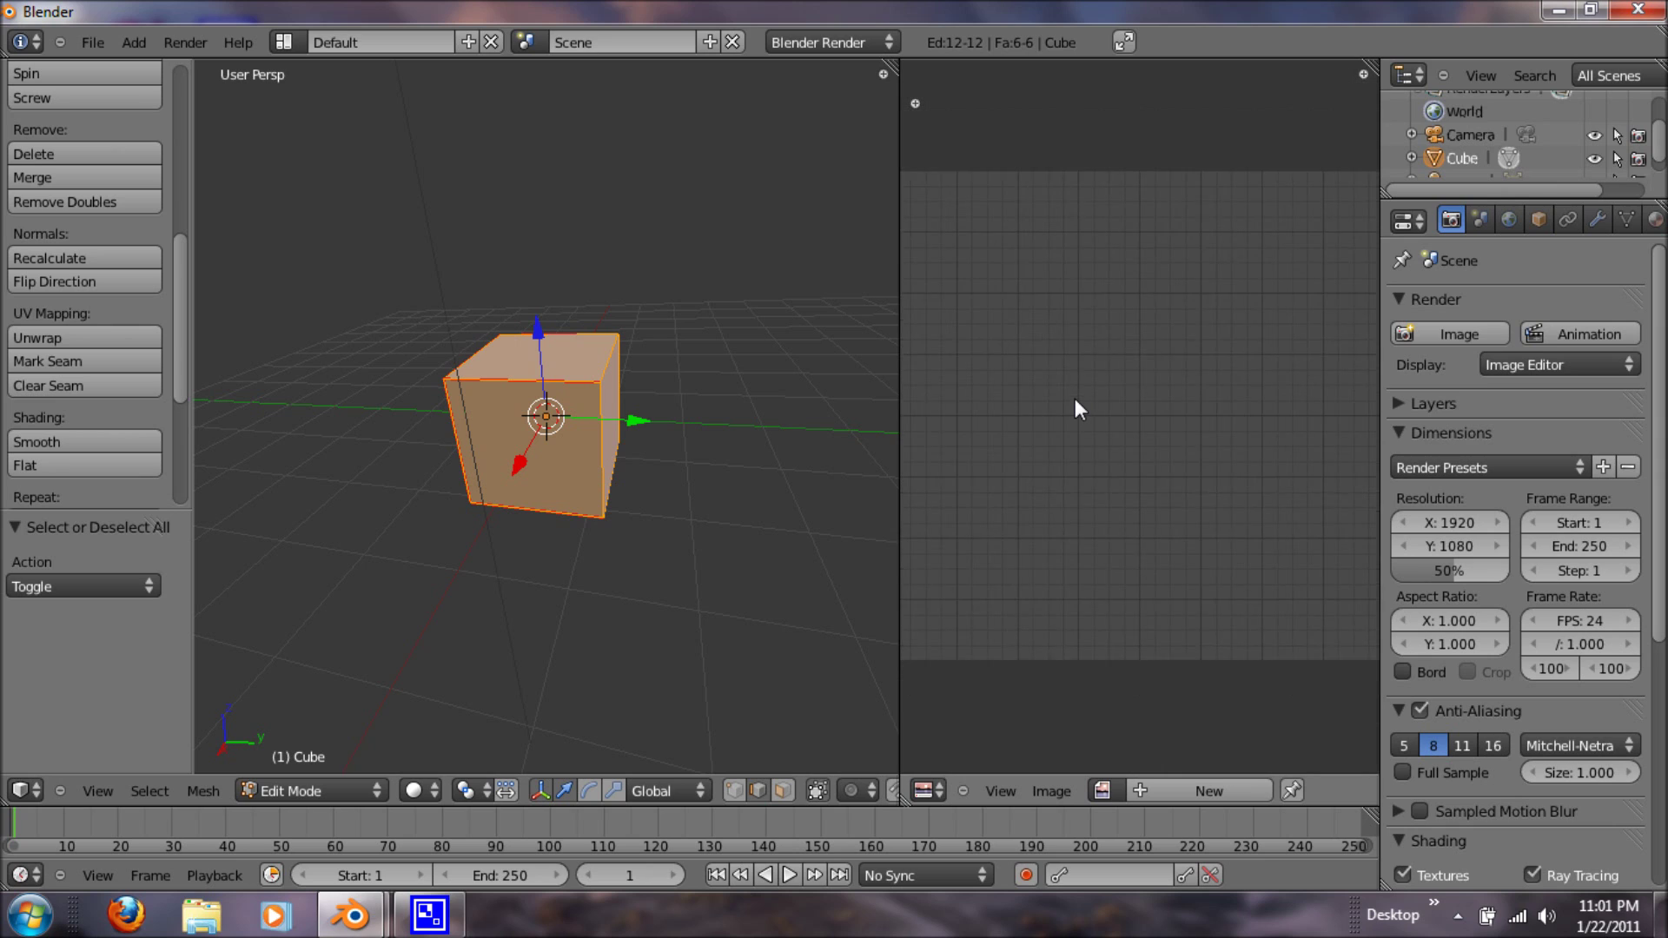
# Unwrap the cube along its seams using Unwrap from the UV Mapping menu
pyautogui.click(113, 337)
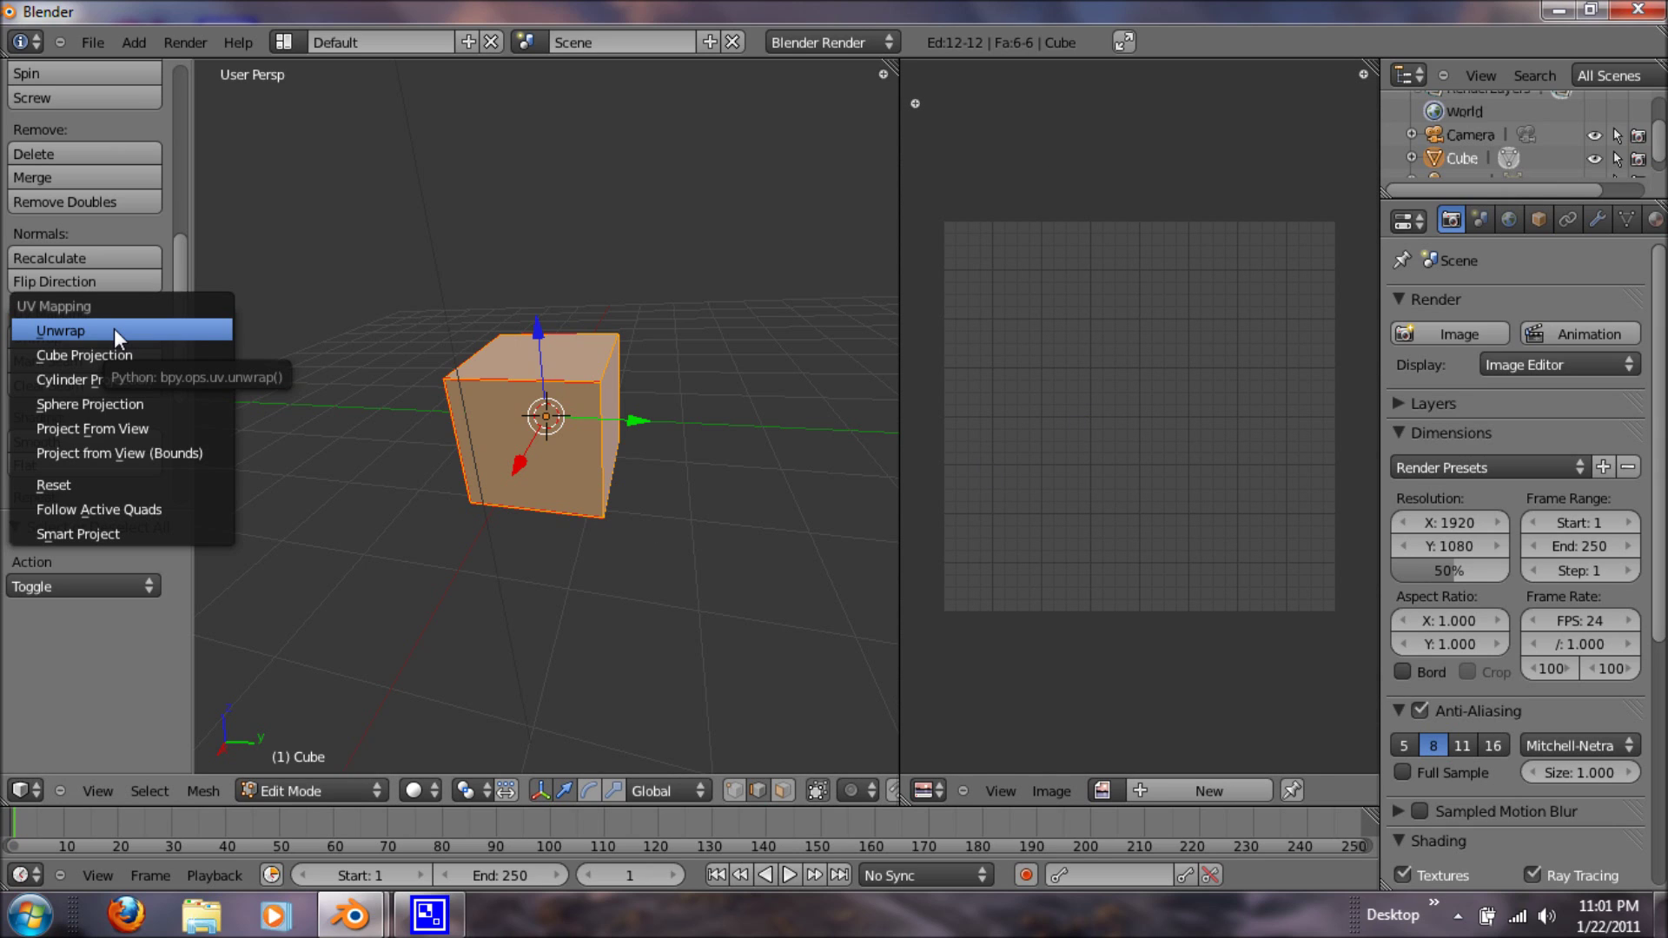
pyautogui.click(113, 329)
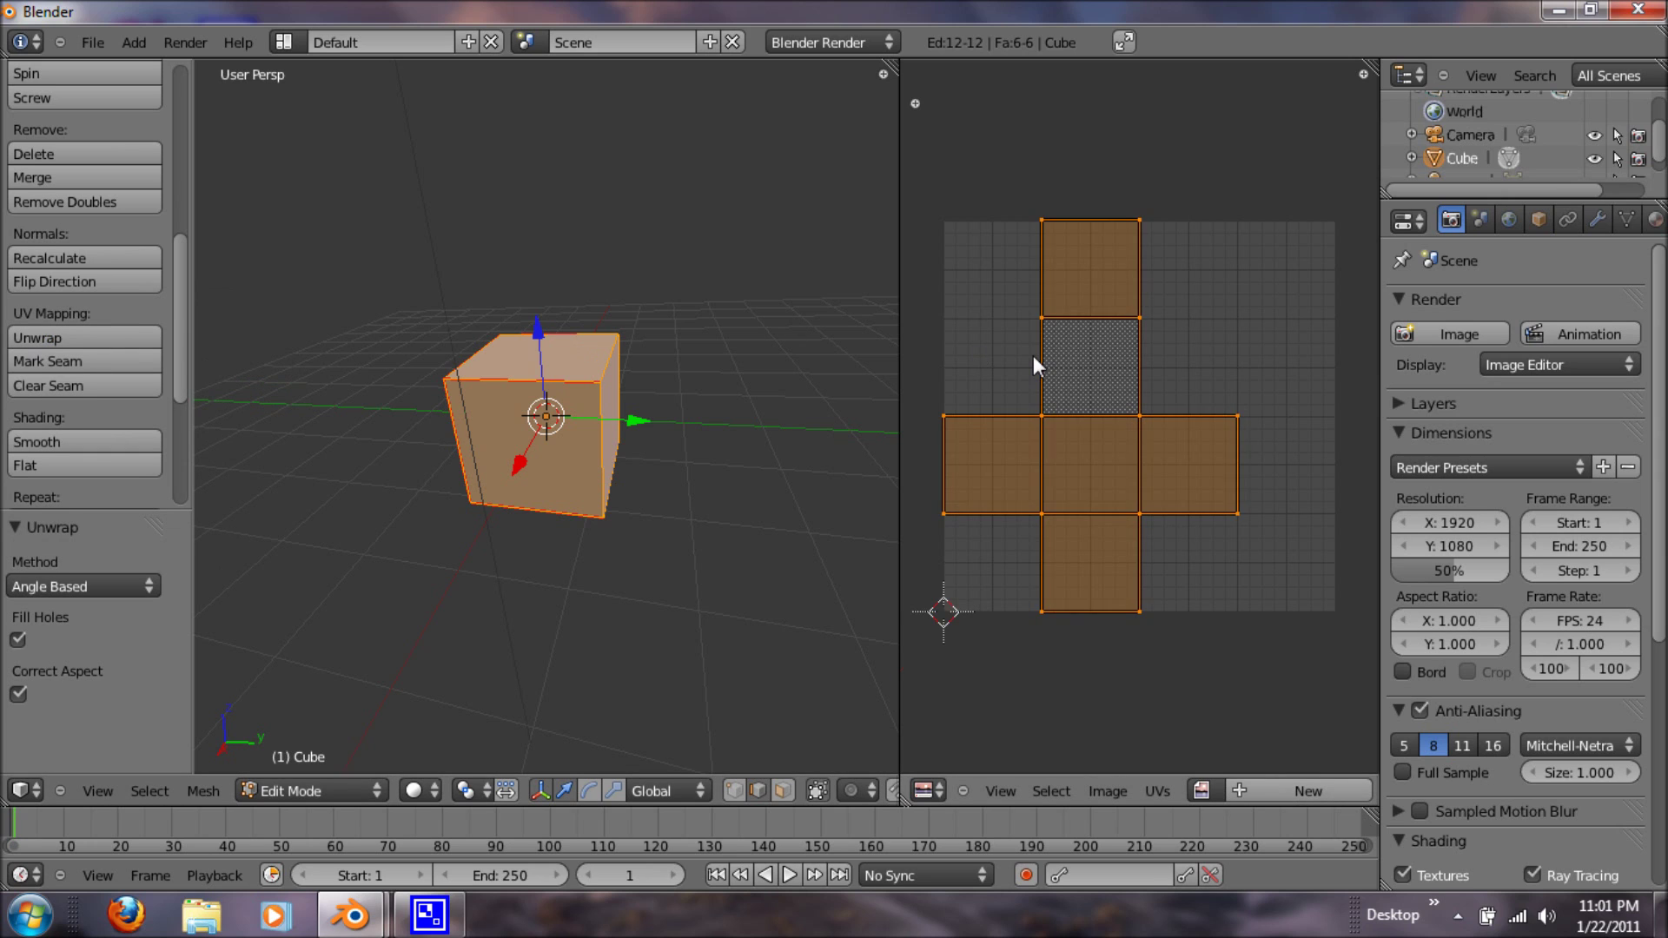
pyautogui.scroll(1, 1034, 356)
pyautogui.scroll(-1, 994, 357)
pyautogui.moveTo(635, 473); pyautogui.dragTo(578, 465, button='middle')
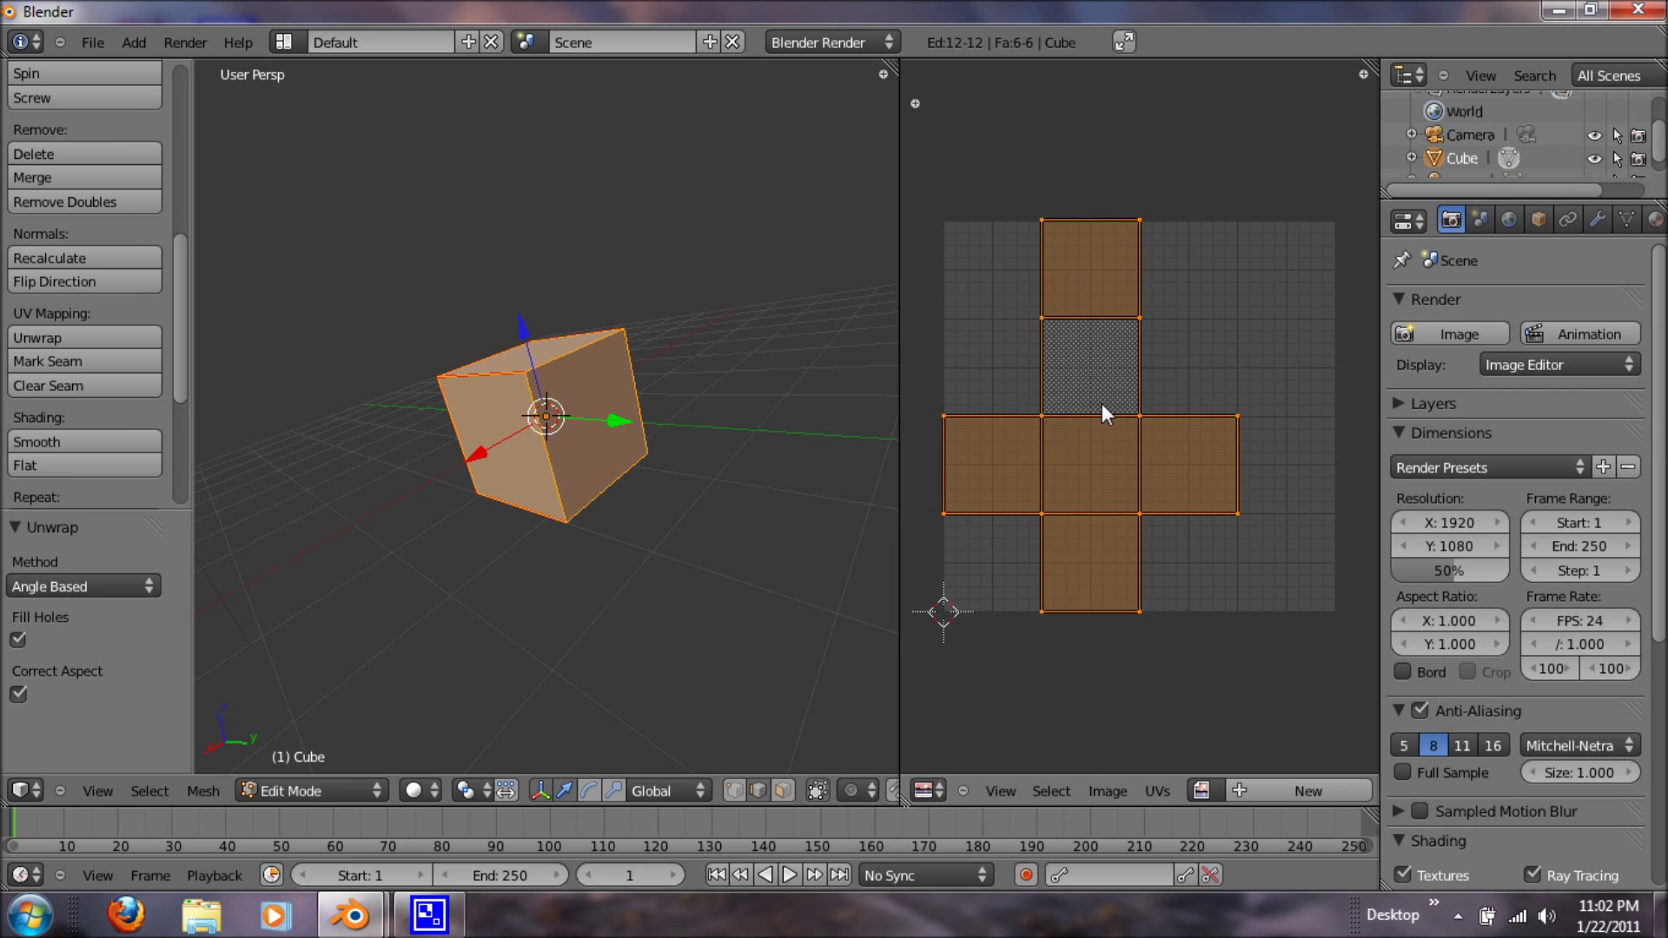
# Rotate the cross-shaped UV islands by 180° and begin a new image for the UV map
pyautogui.press('r')
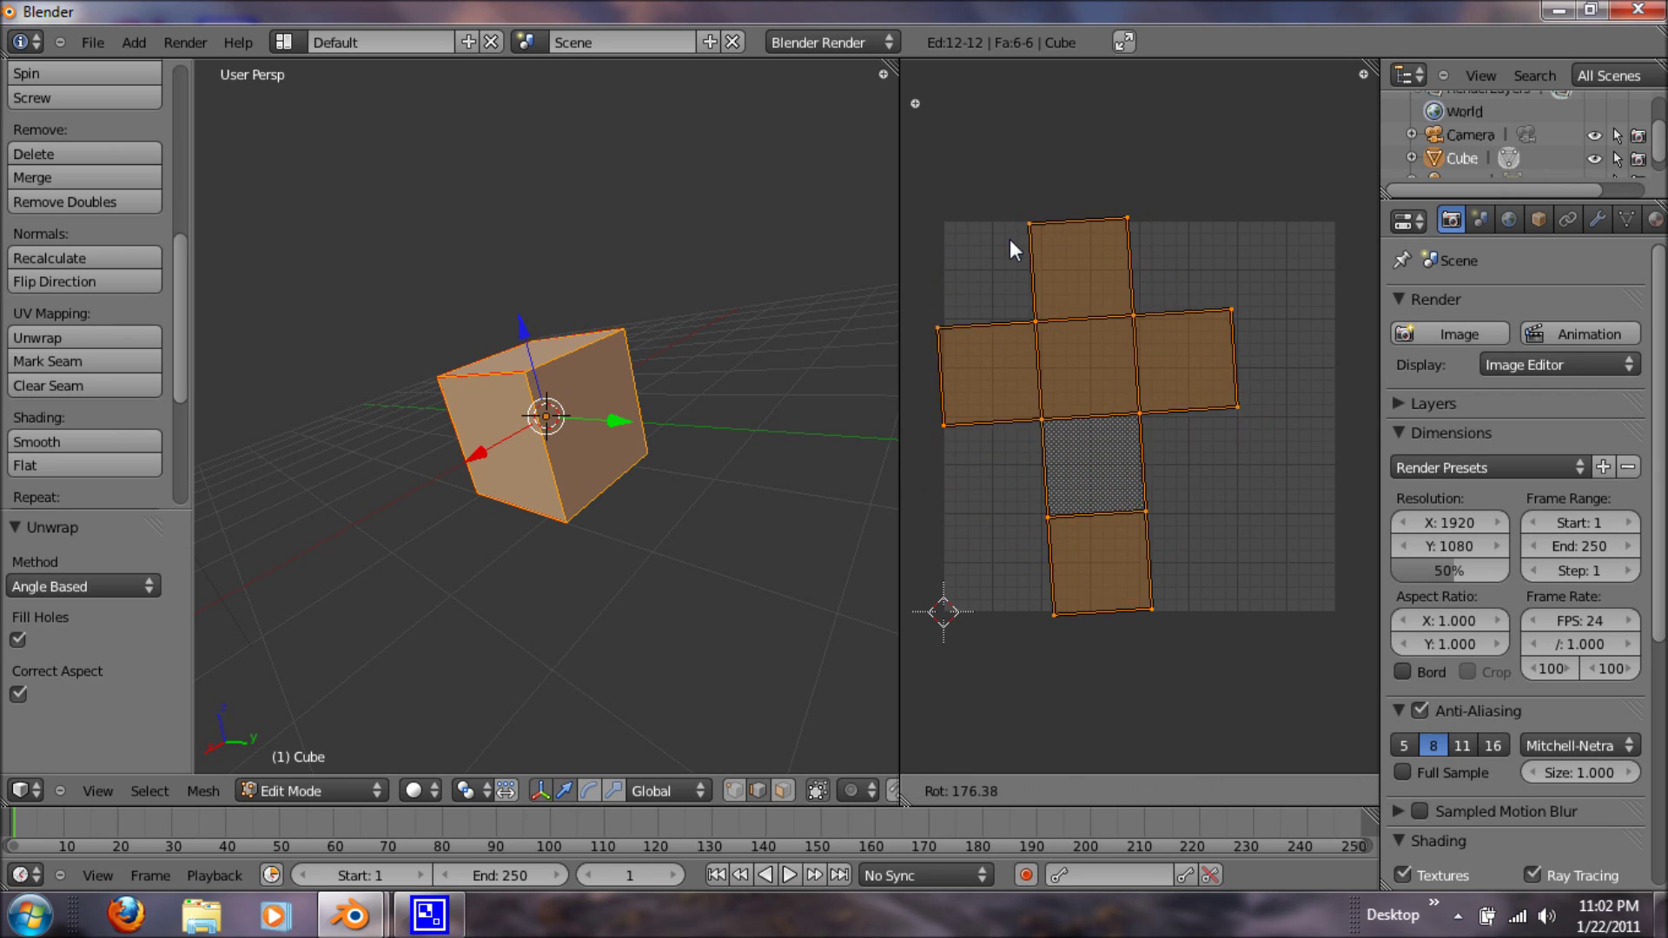
pyautogui.click(1014, 241)
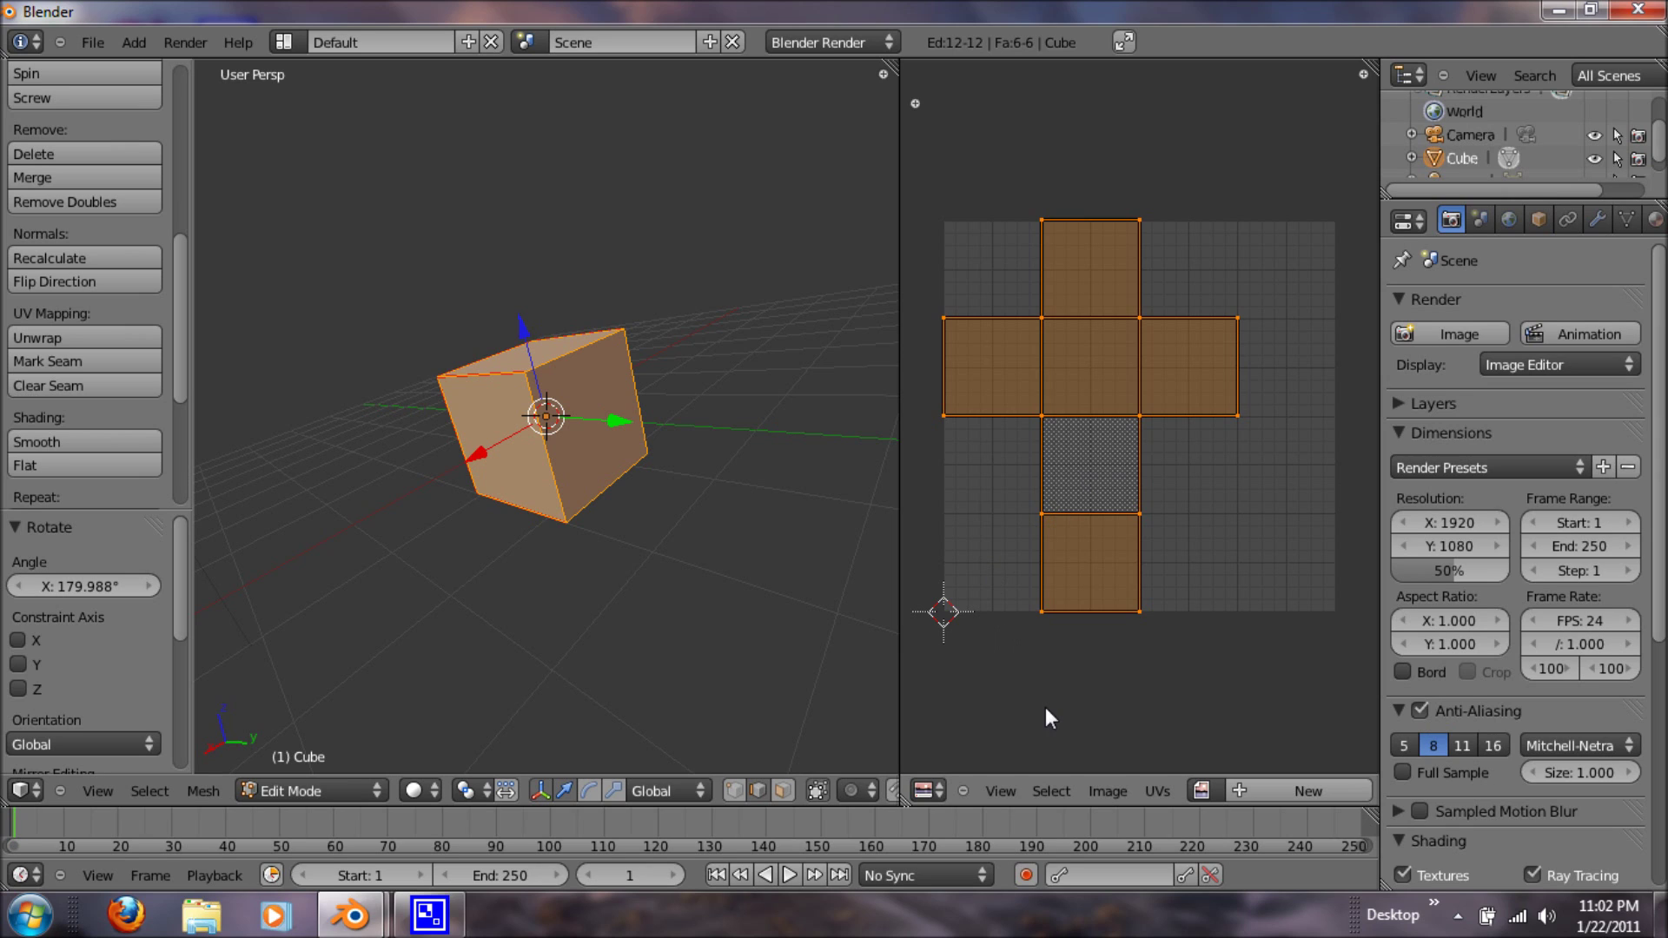
pyautogui.click(1275, 784)
# Name the new 1024×1024 UV test-grid image cubeuvmap and create it
pyautogui.click(1333, 660)
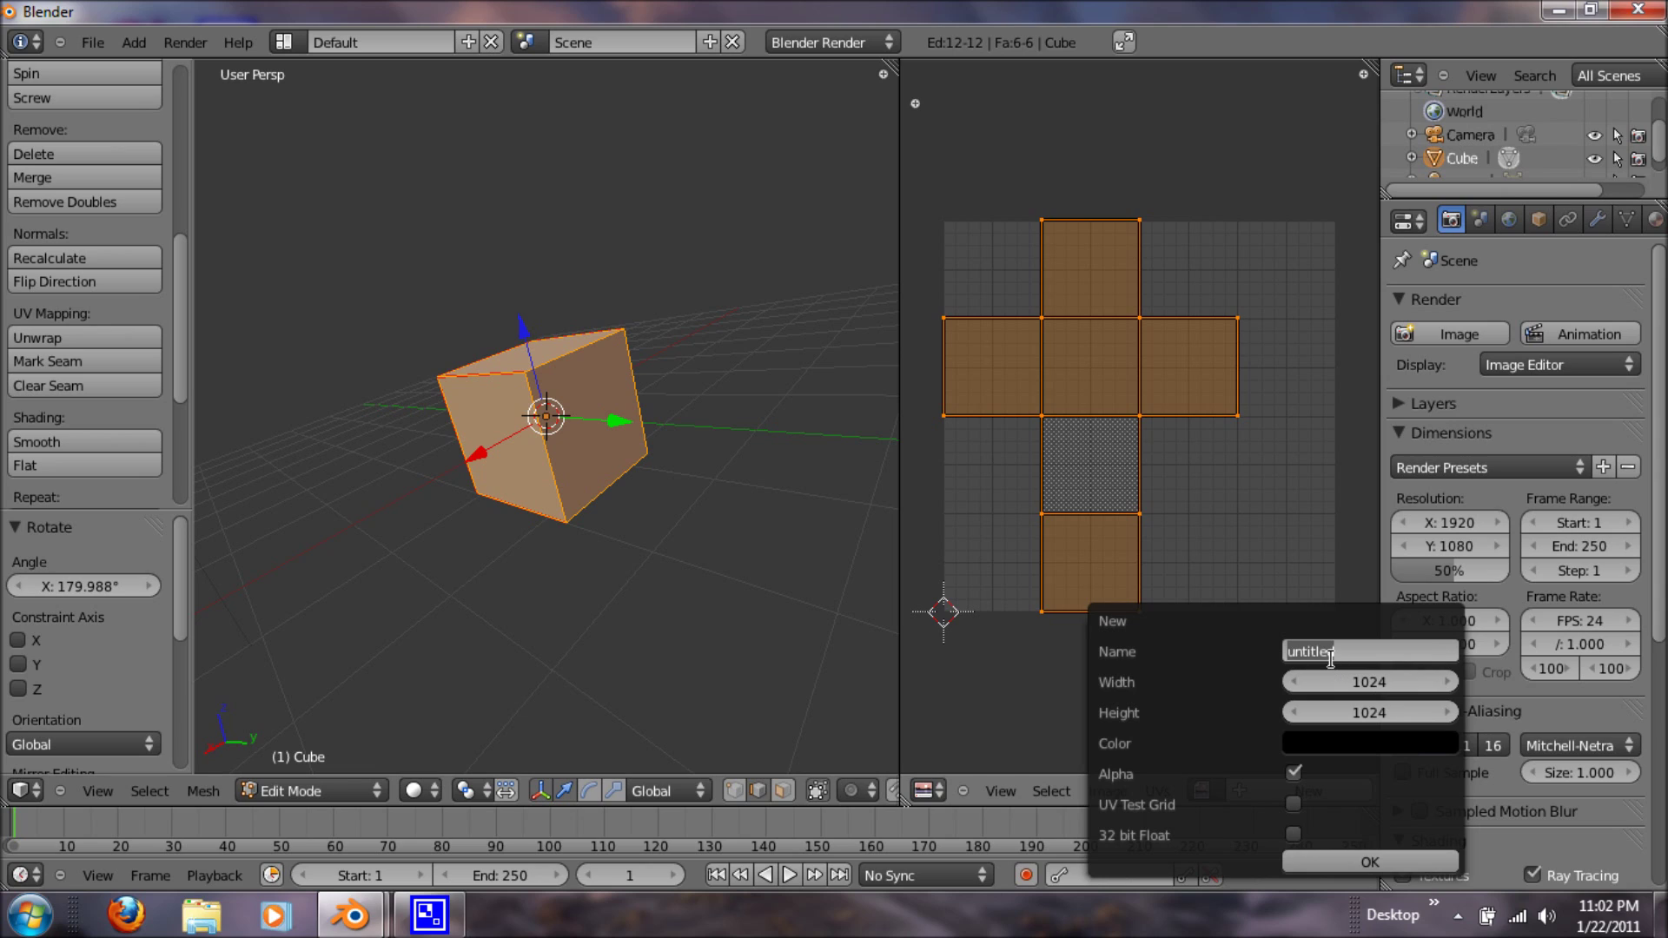
pyautogui.write('cube')
pyautogui.write('_map')
pyautogui.click(1292, 797)
pyautogui.click(1338, 860)
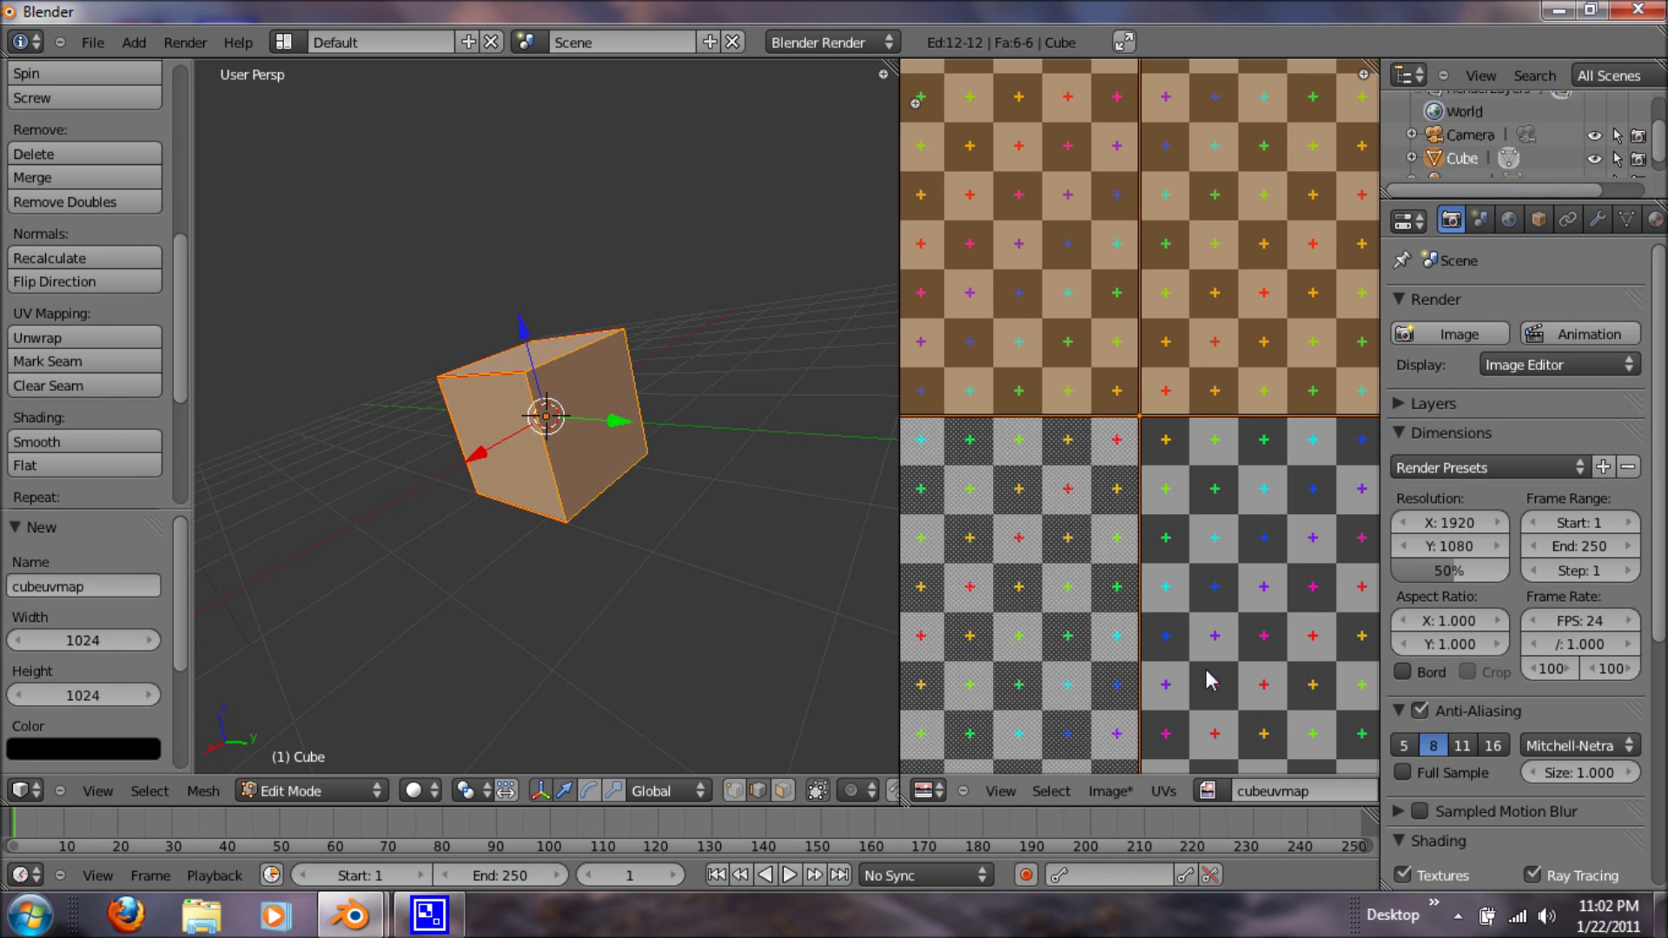
pyautogui.scroll(-3, 1174, 608)
# Zoom the UV/Image Editor and deselect all UV faces
pyautogui.scroll(-1, 1174, 607)
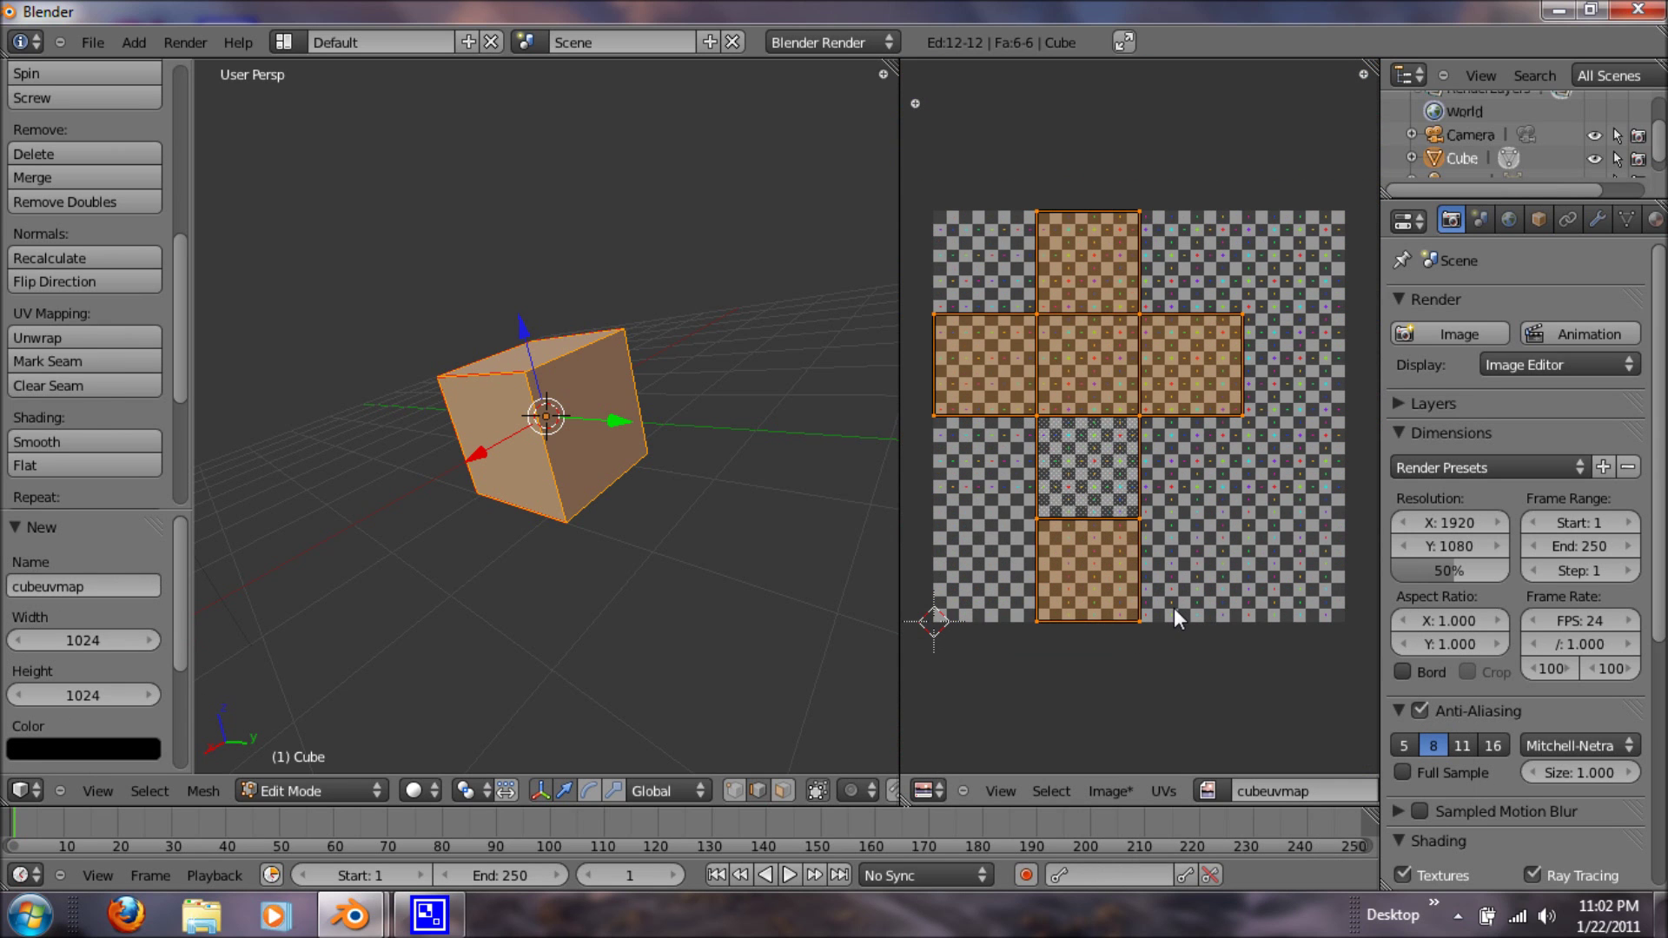
pyautogui.scroll(2, 1175, 607)
pyautogui.press('a')
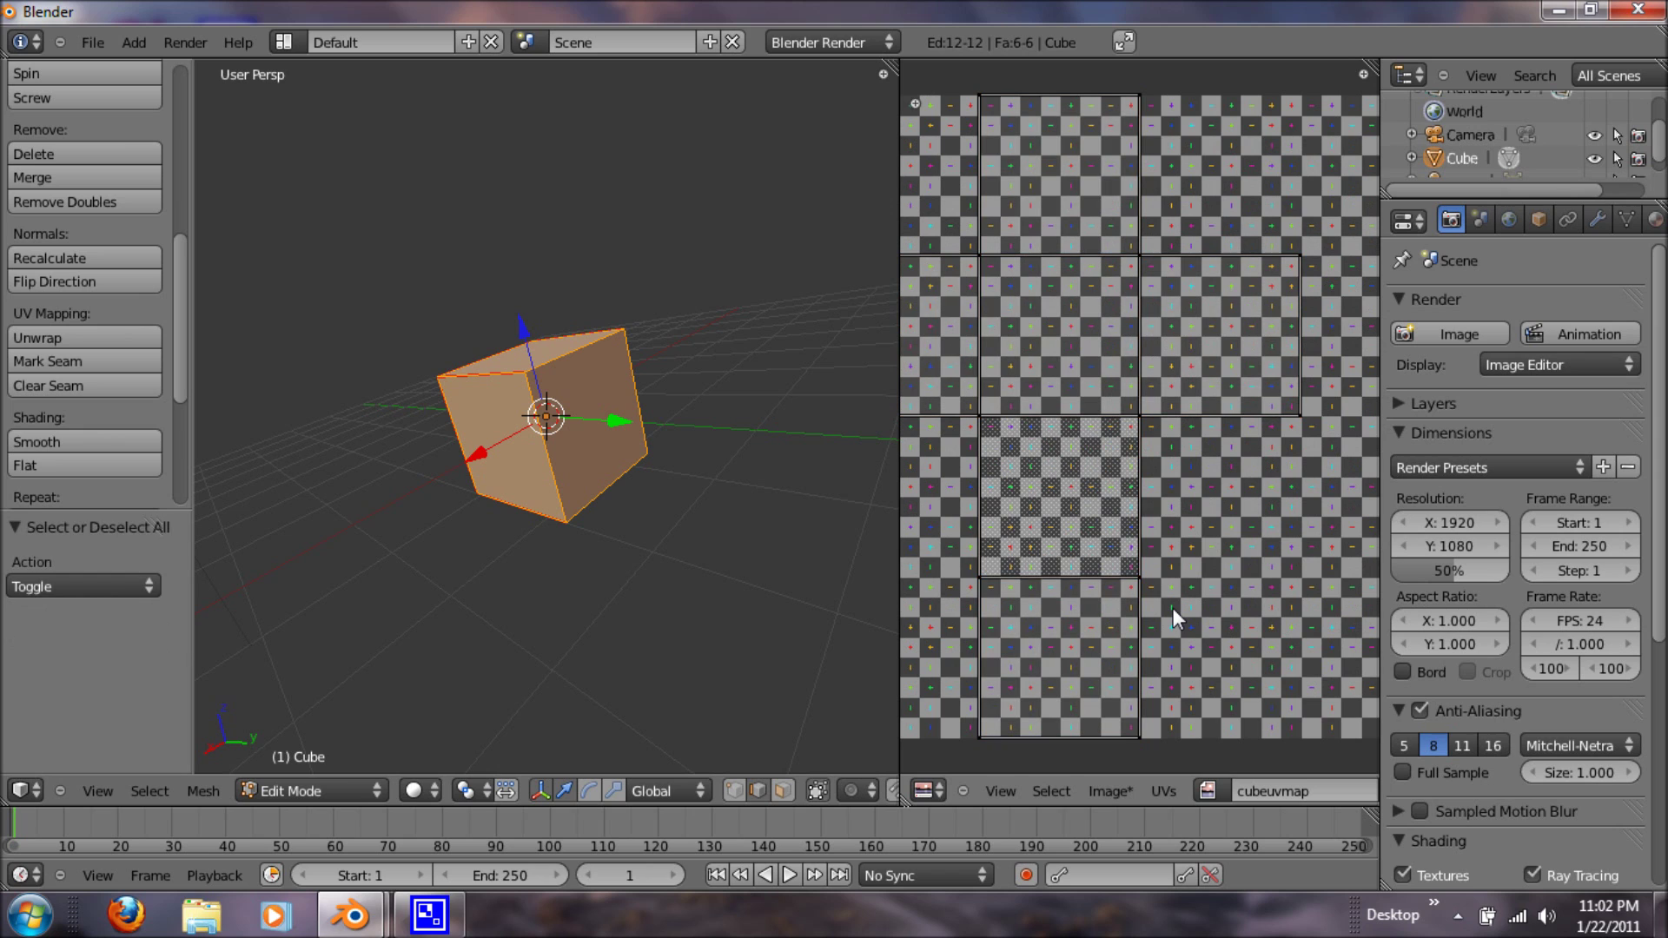
pyautogui.scroll(-1, 1162, 589)
pyautogui.scroll(1, 1155, 603)
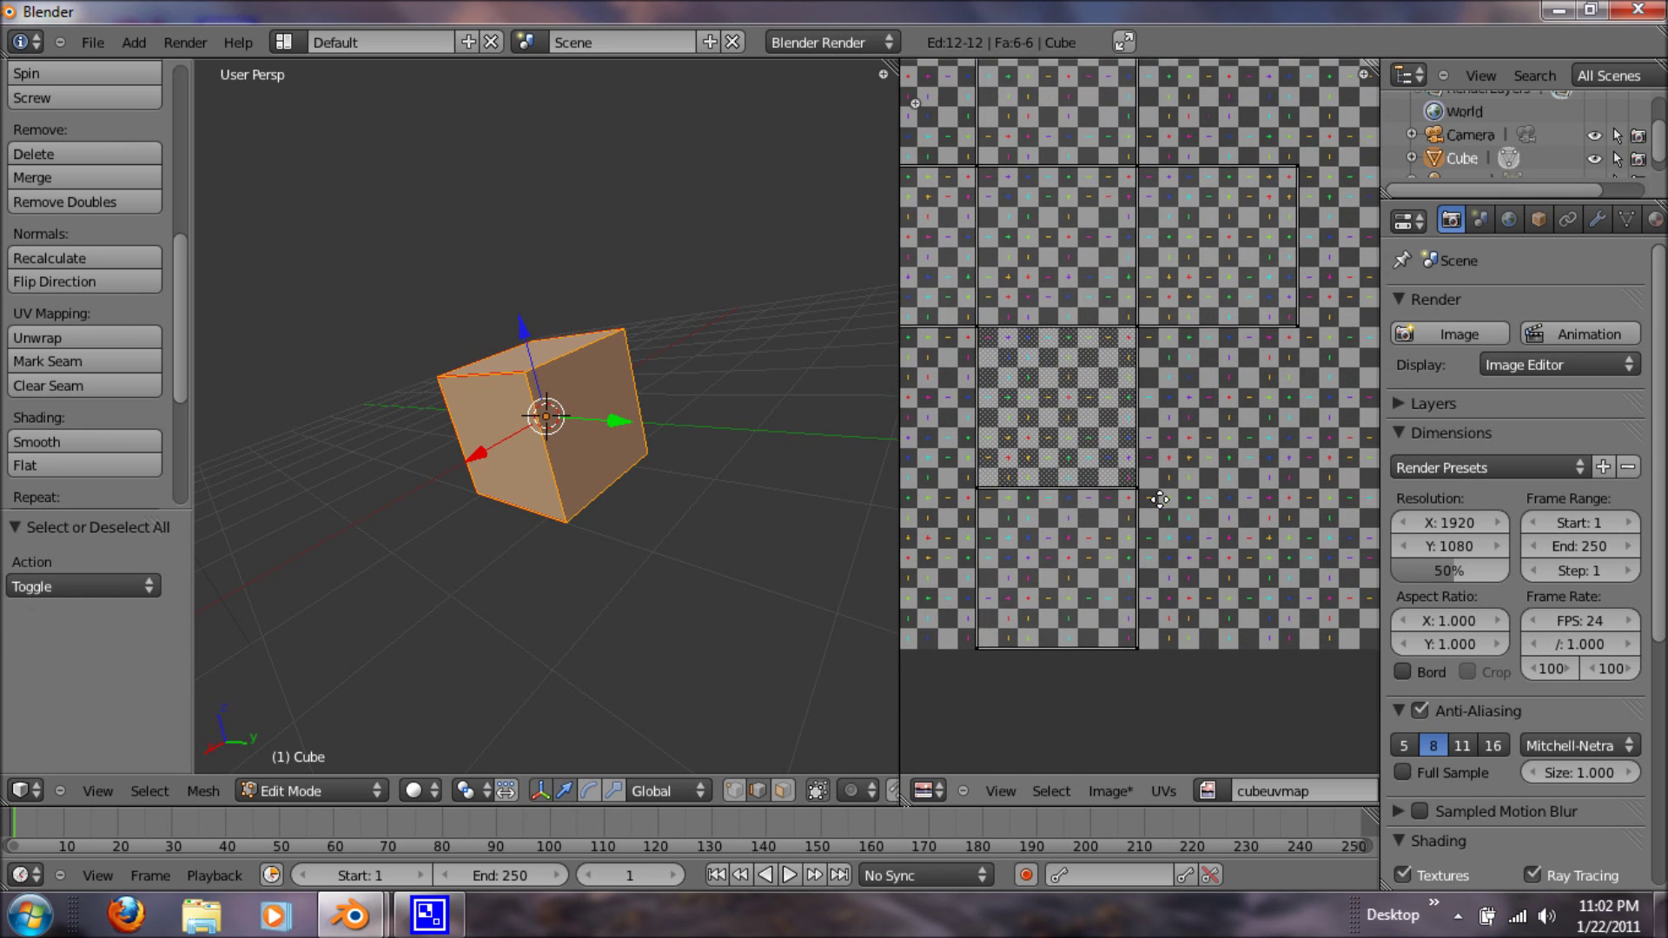
# Try moving a UV corner vertex, then cancel and undo to restore the original cross layout
pyautogui.rightClick(1142, 638)
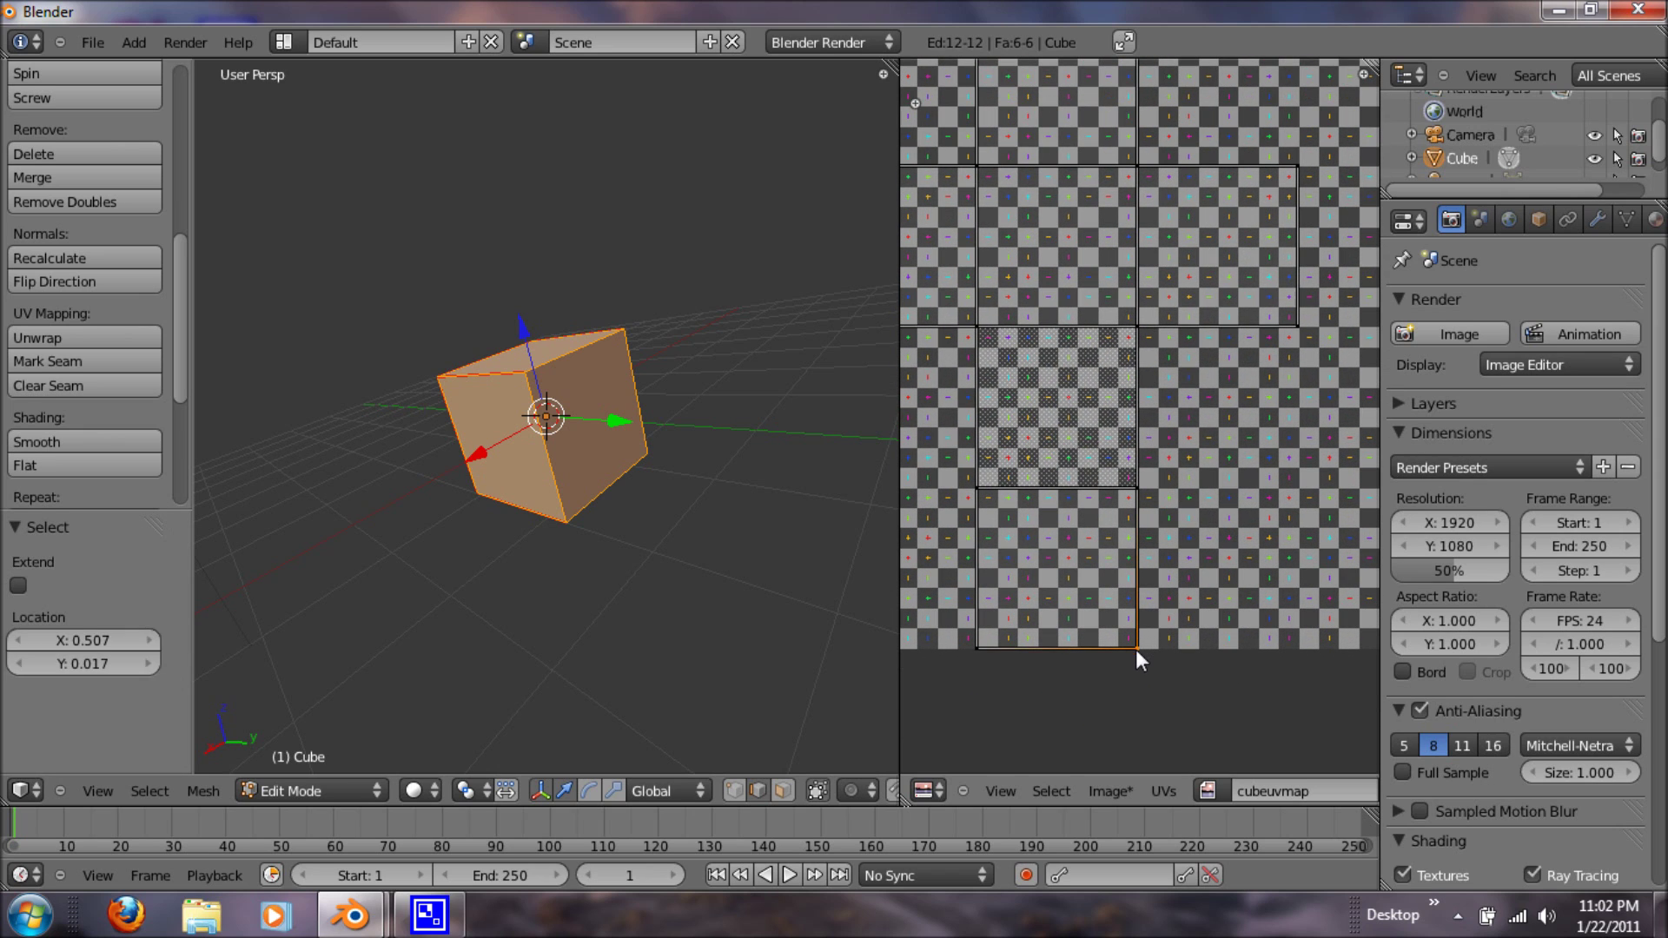
pyautogui.press('g')
pyautogui.click(1102, 568)
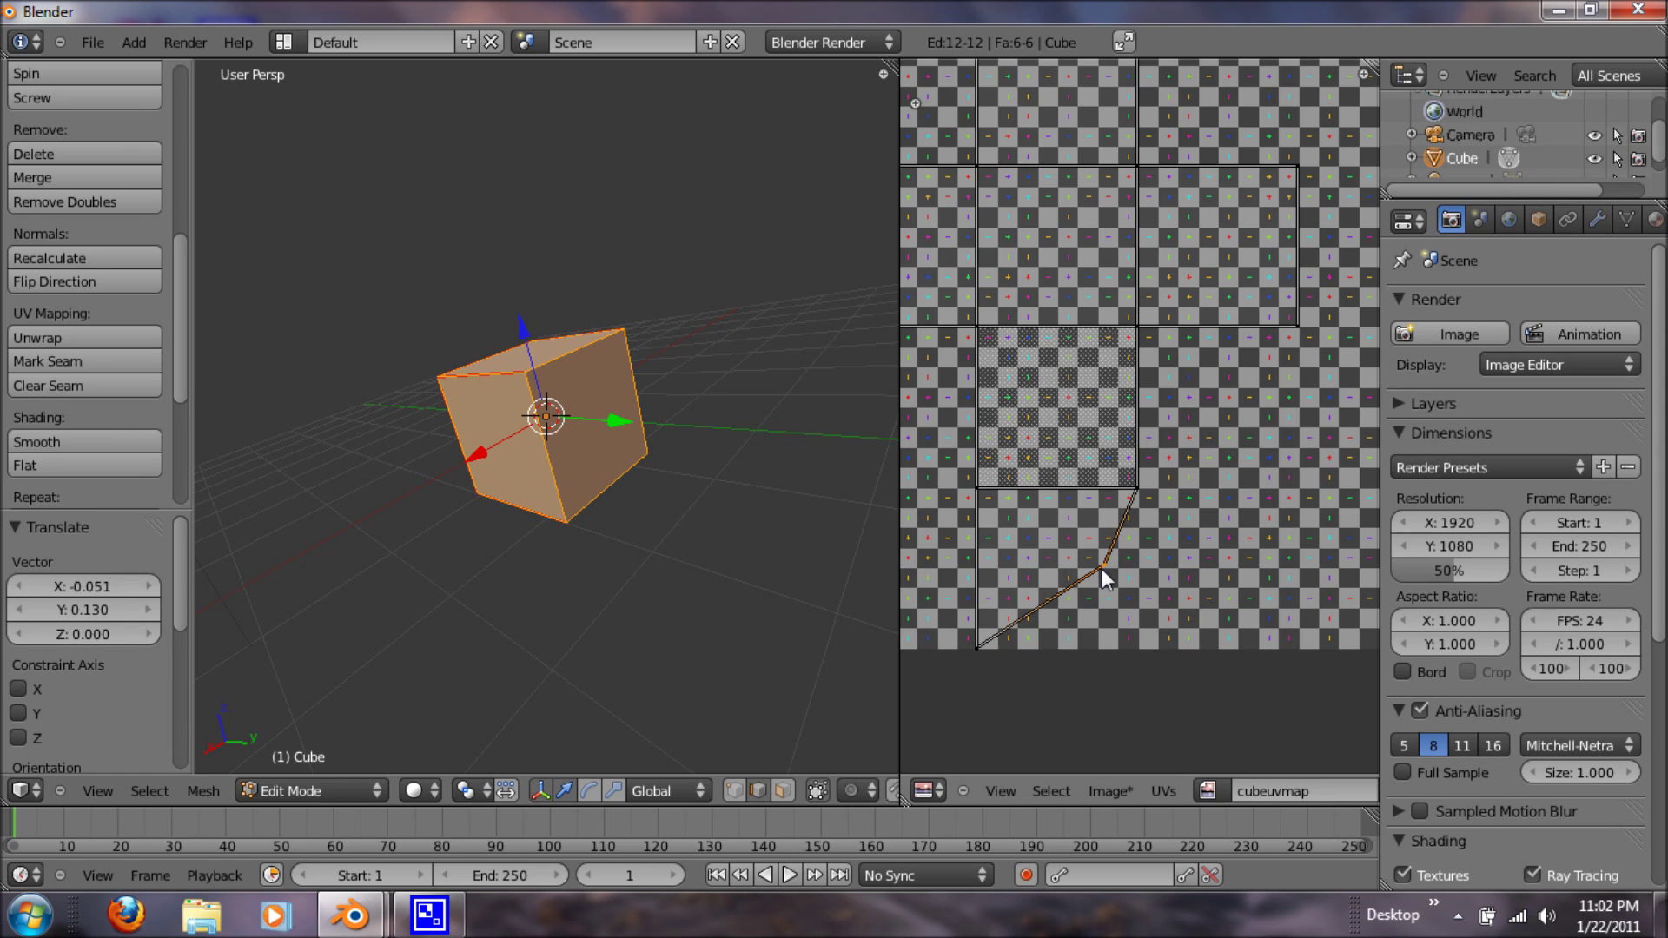
pyautogui.press('g')
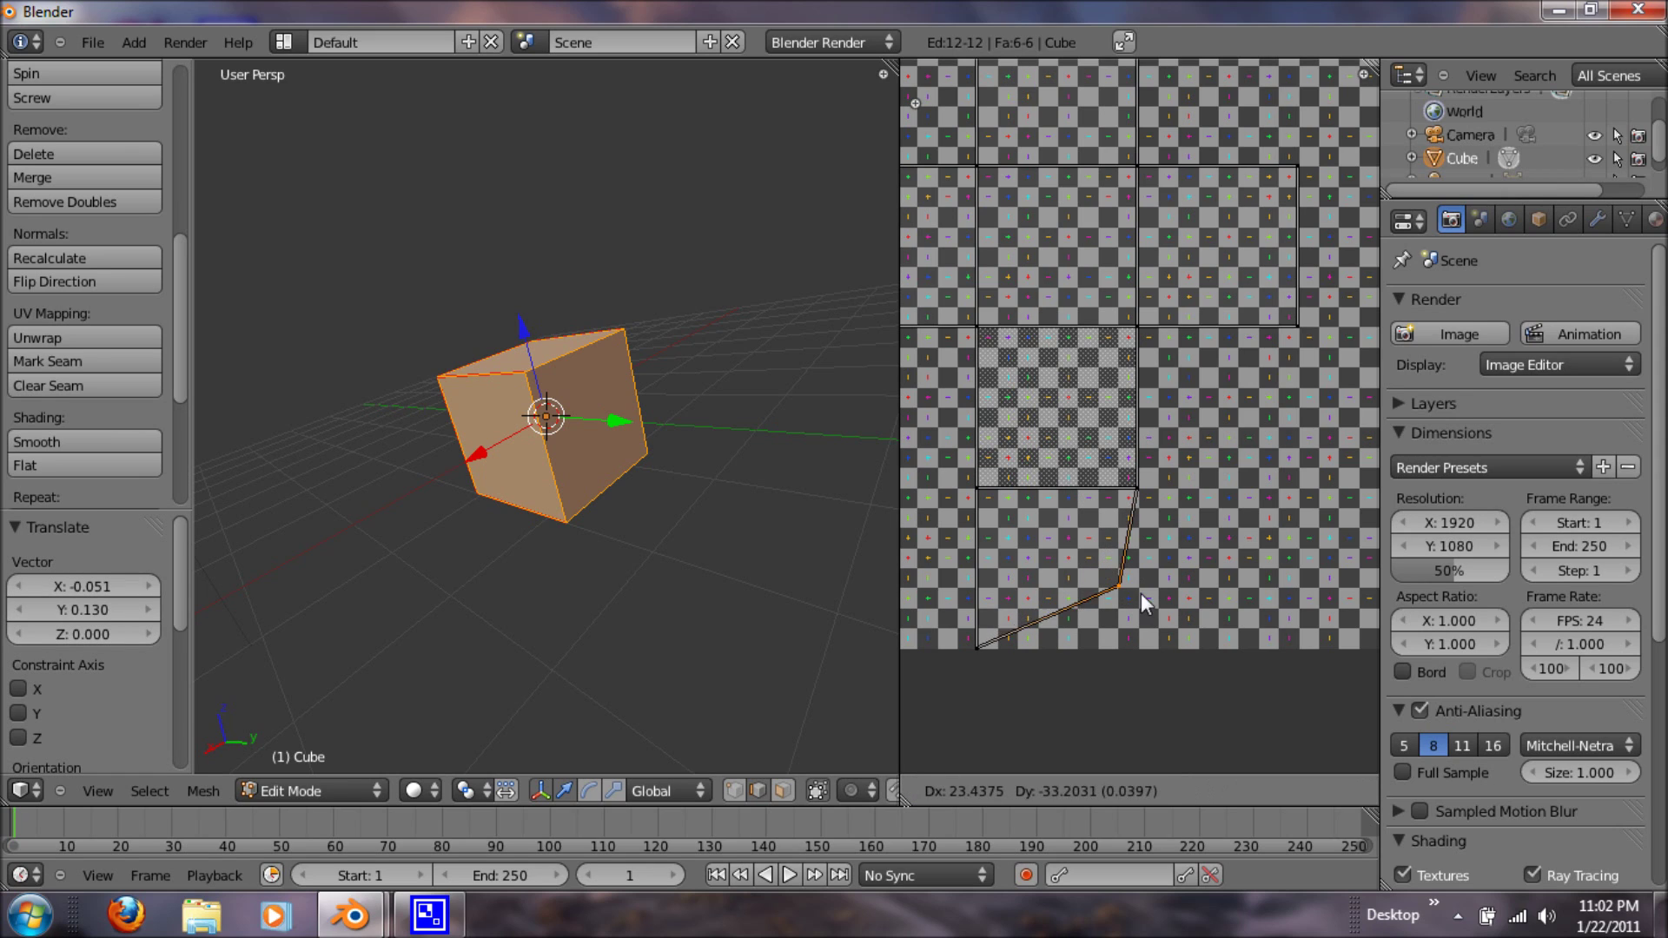
pyautogui.rightClick(1147, 634)
pyautogui.hotkey('ctrl', 'z')
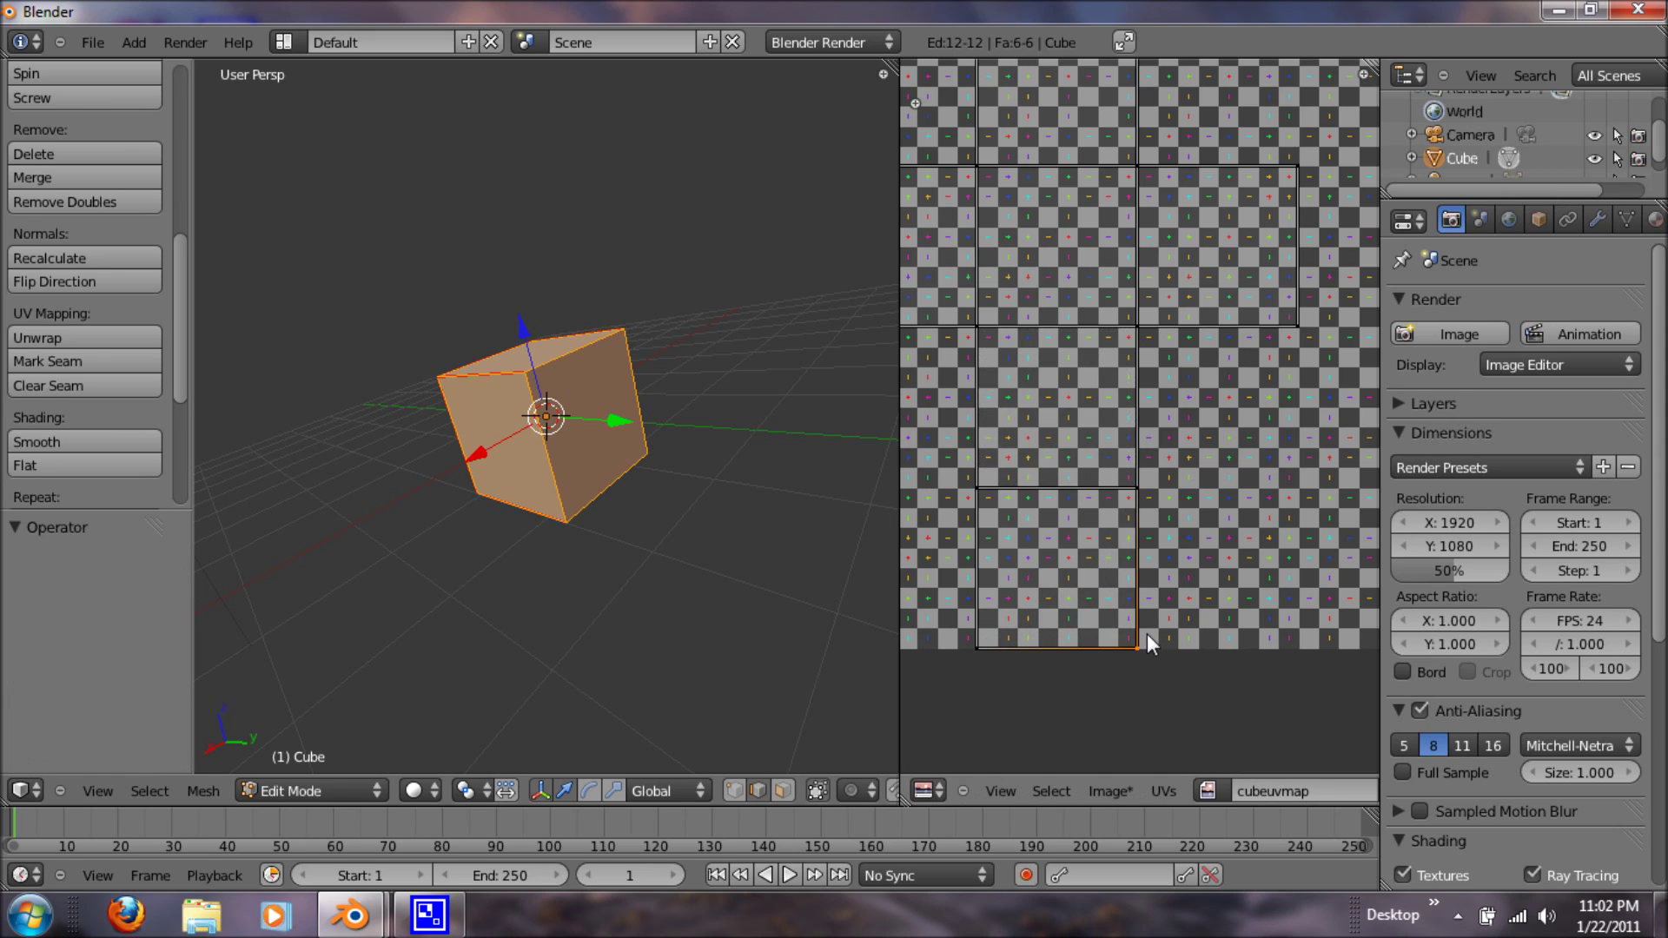
pyautogui.scroll(-3, 1141, 585)
pyautogui.scroll(1, 1129, 521)
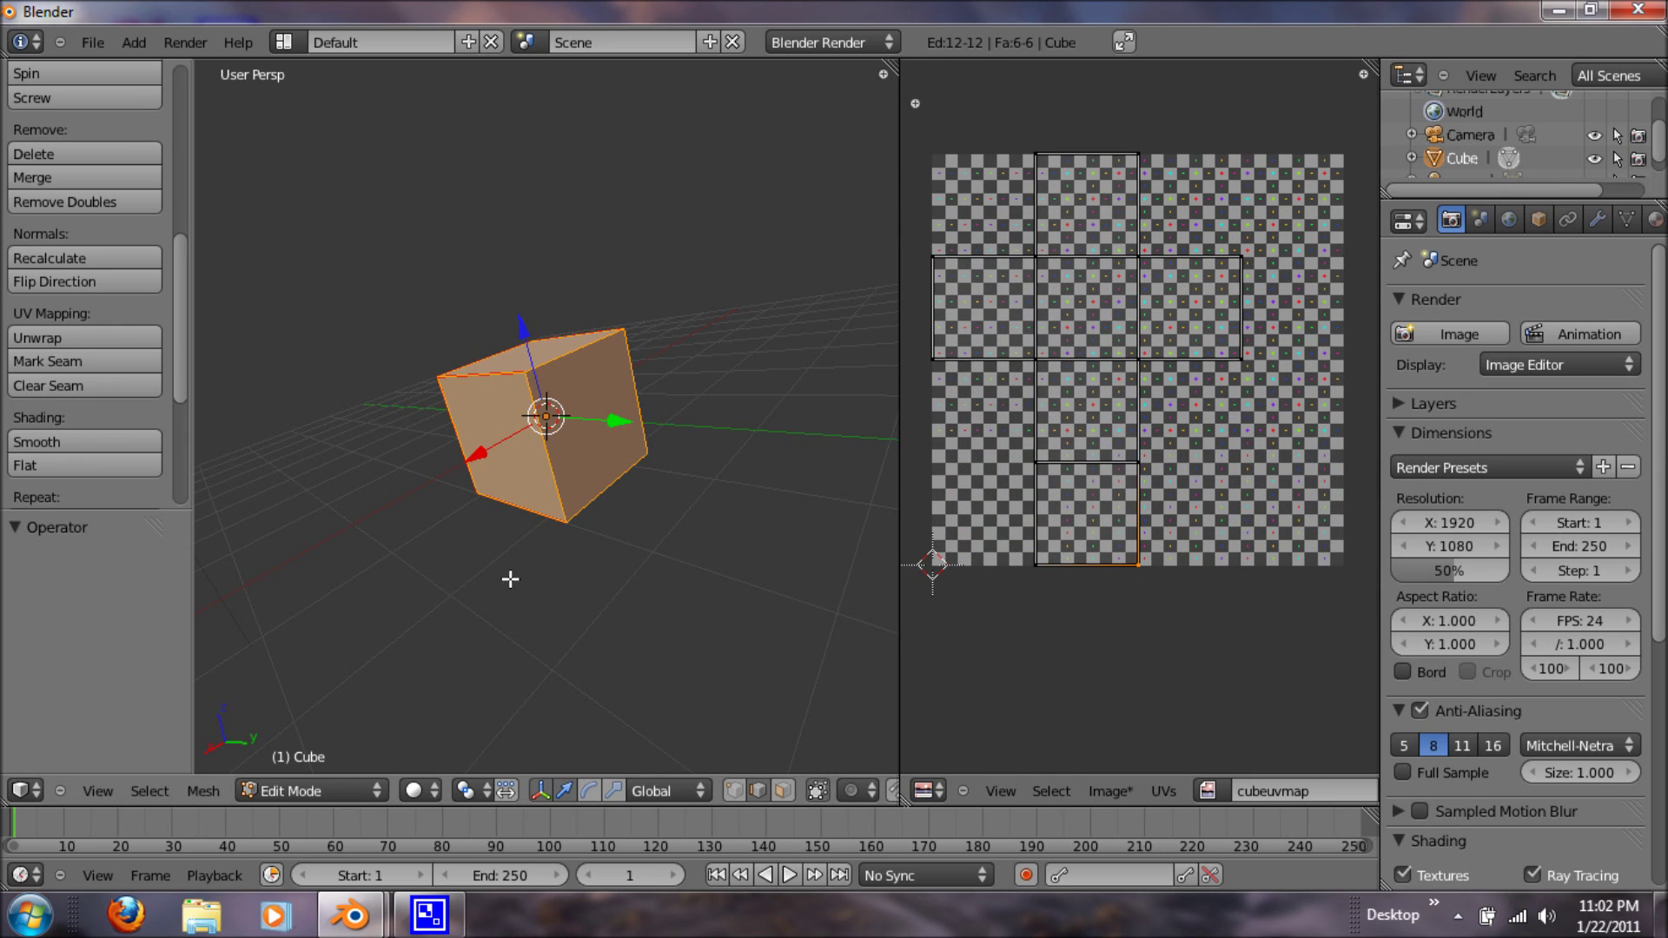
pyautogui.click(352, 797)
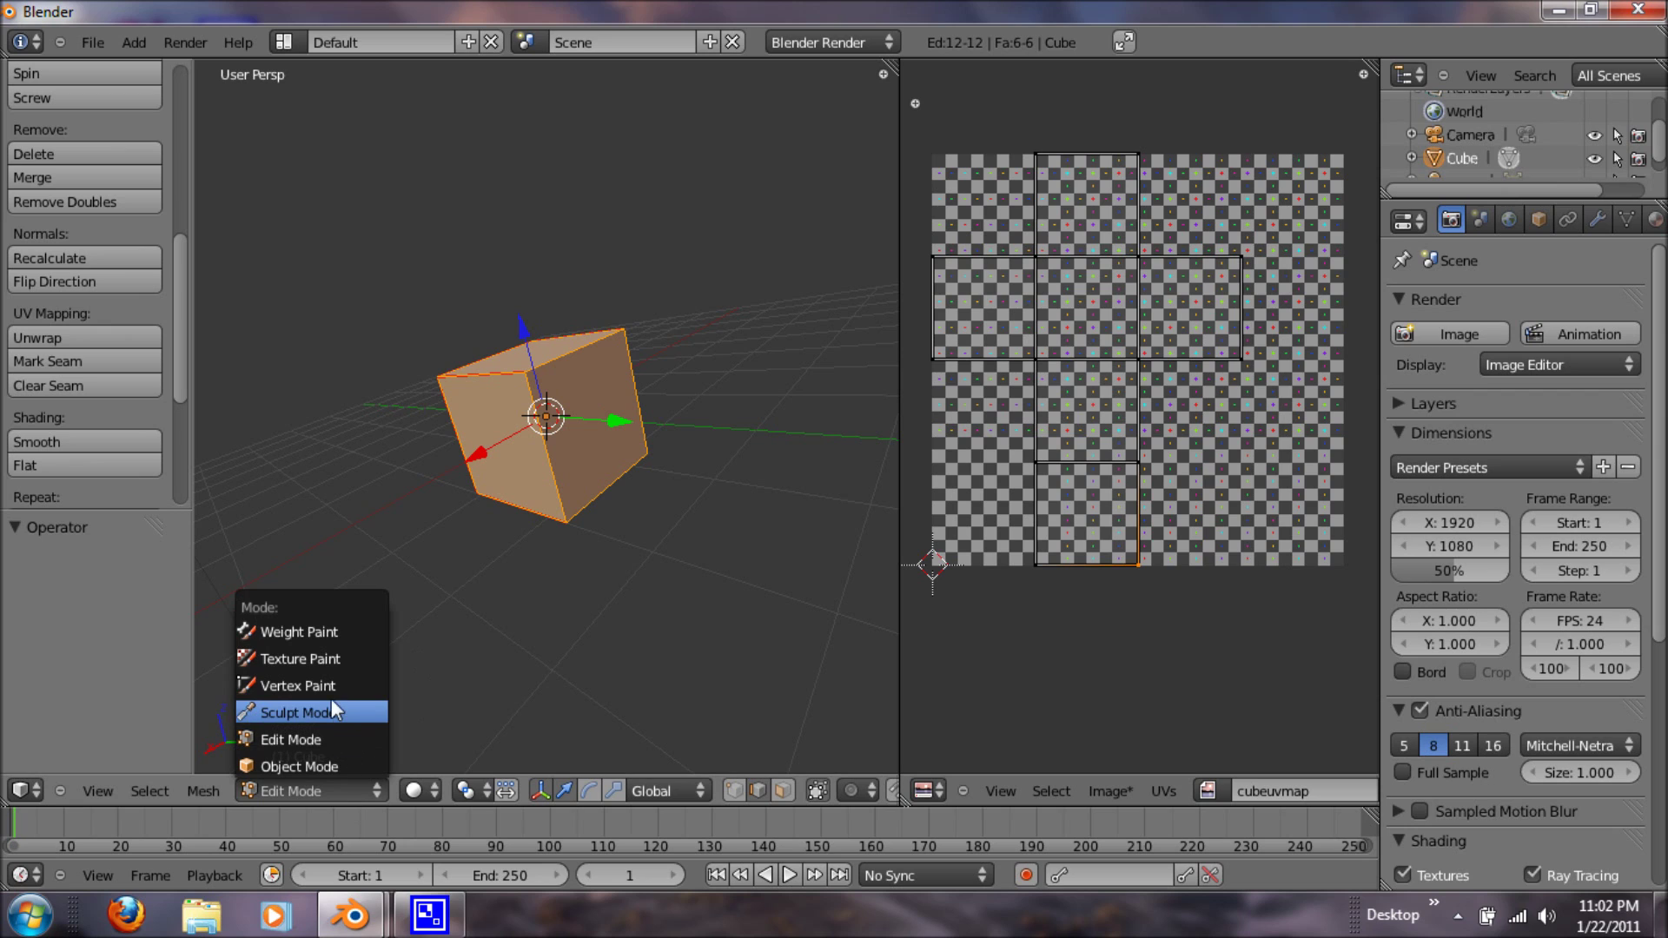
# Switch the cube to Texture Paint mode and view it from directly above
pyautogui.click(323, 665)
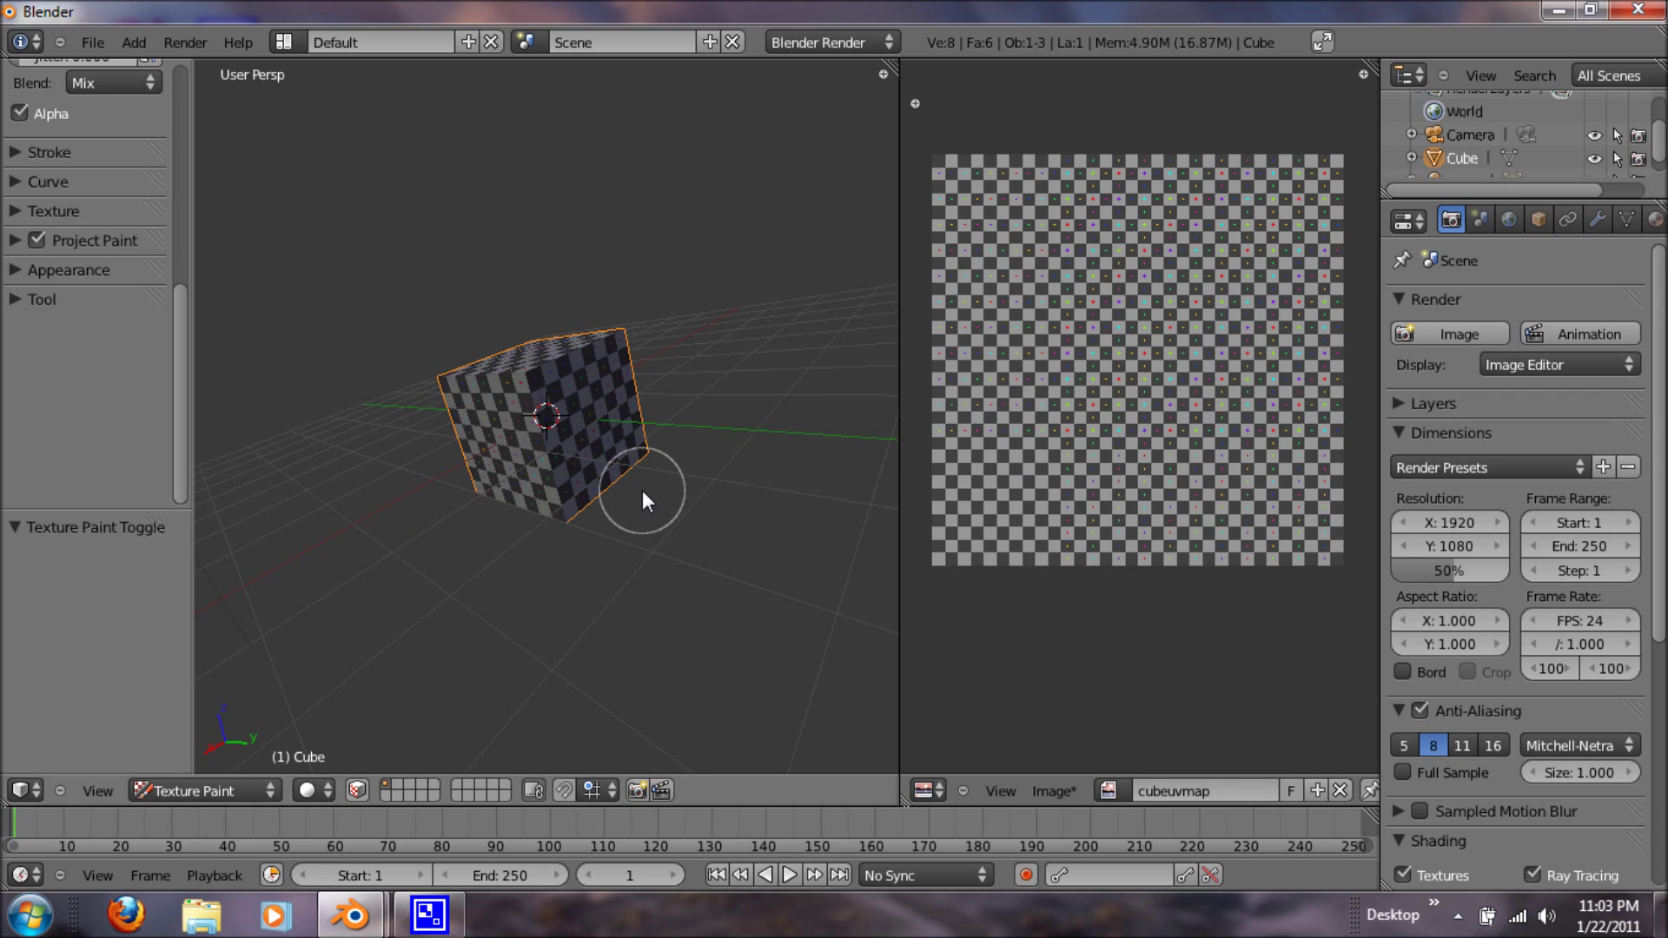
pyautogui.press('KP_7')
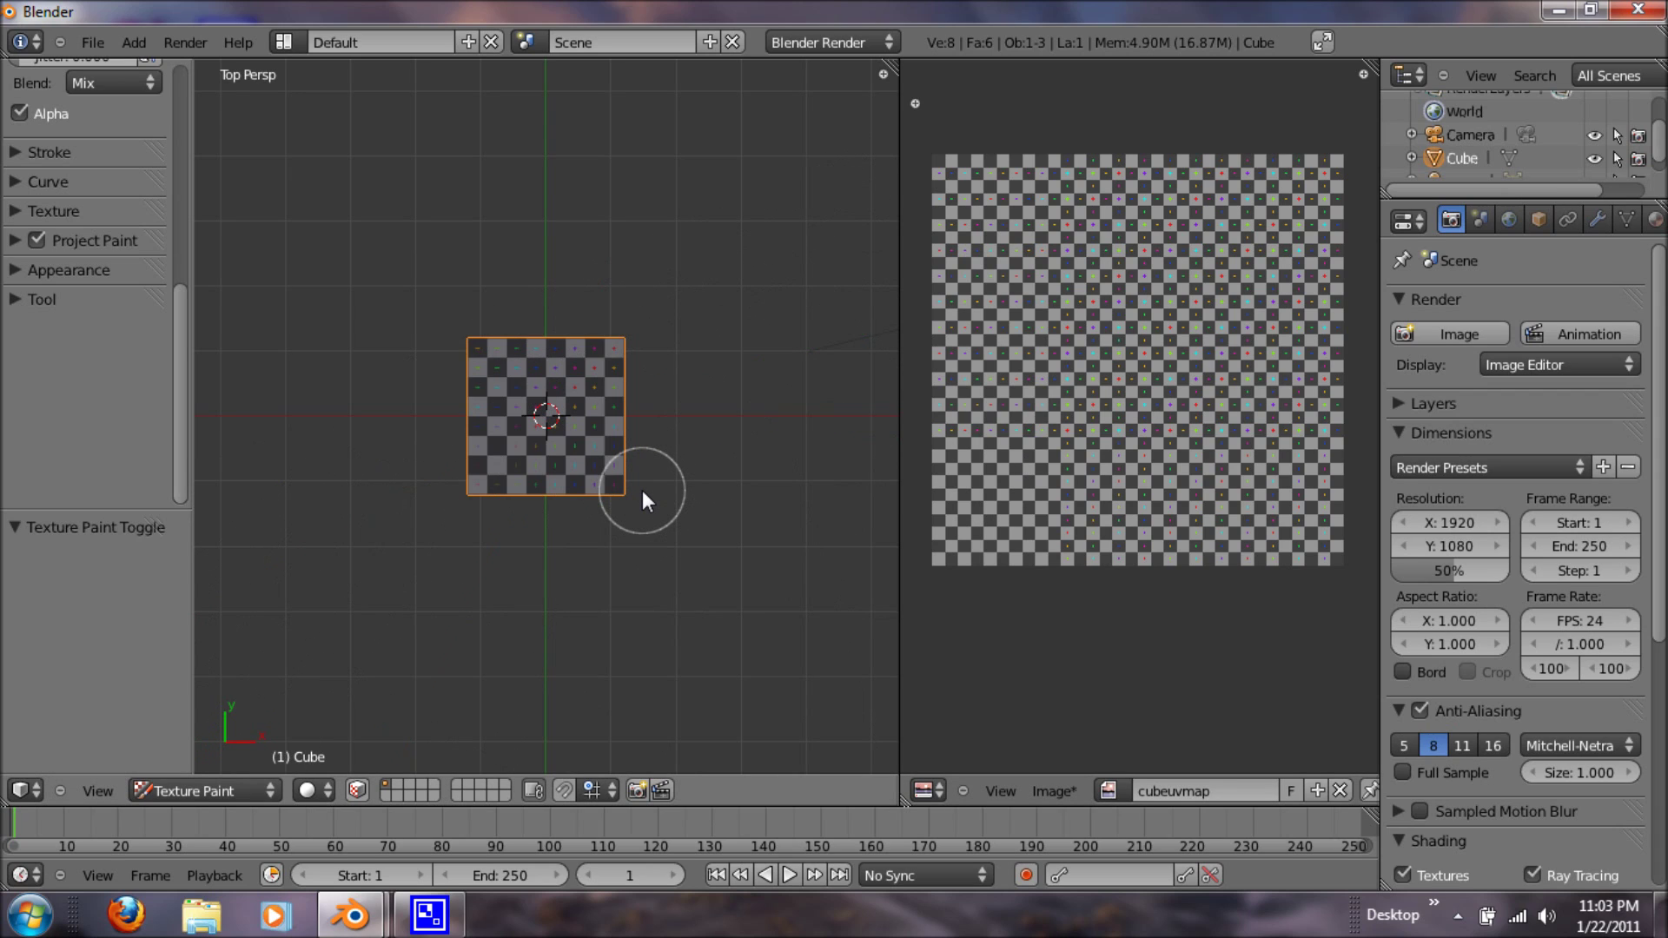
pyautogui.scroll(10, 143, 300)
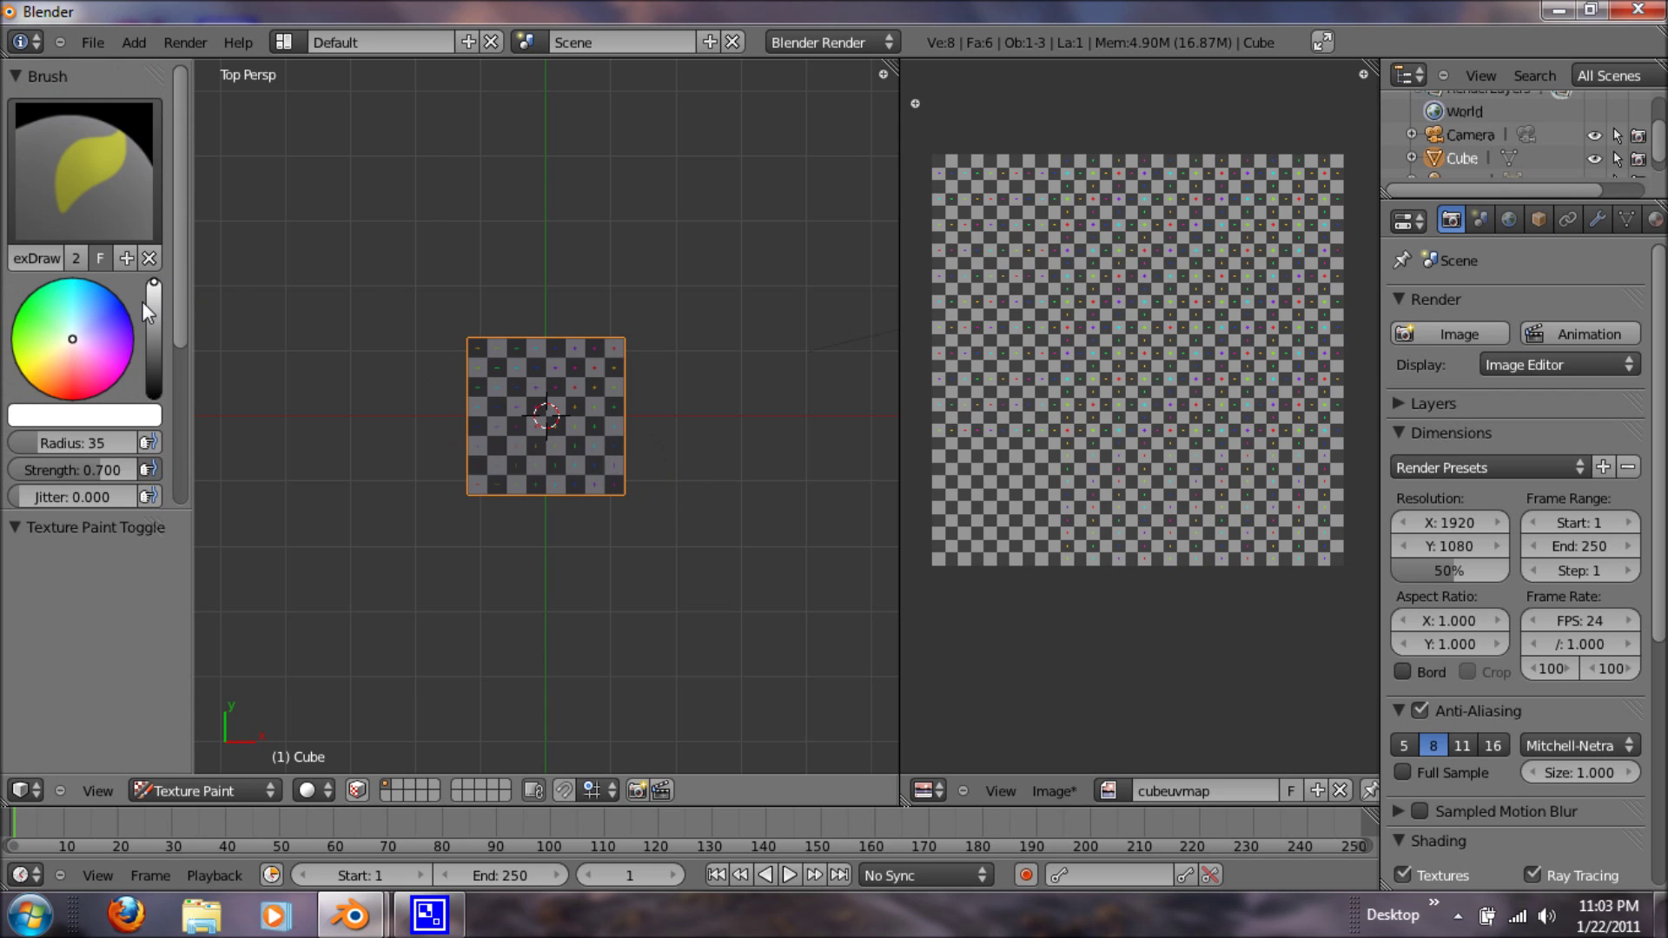
# Set the brush colour to blue and the brush radius to 50
pyautogui.click(127, 414)
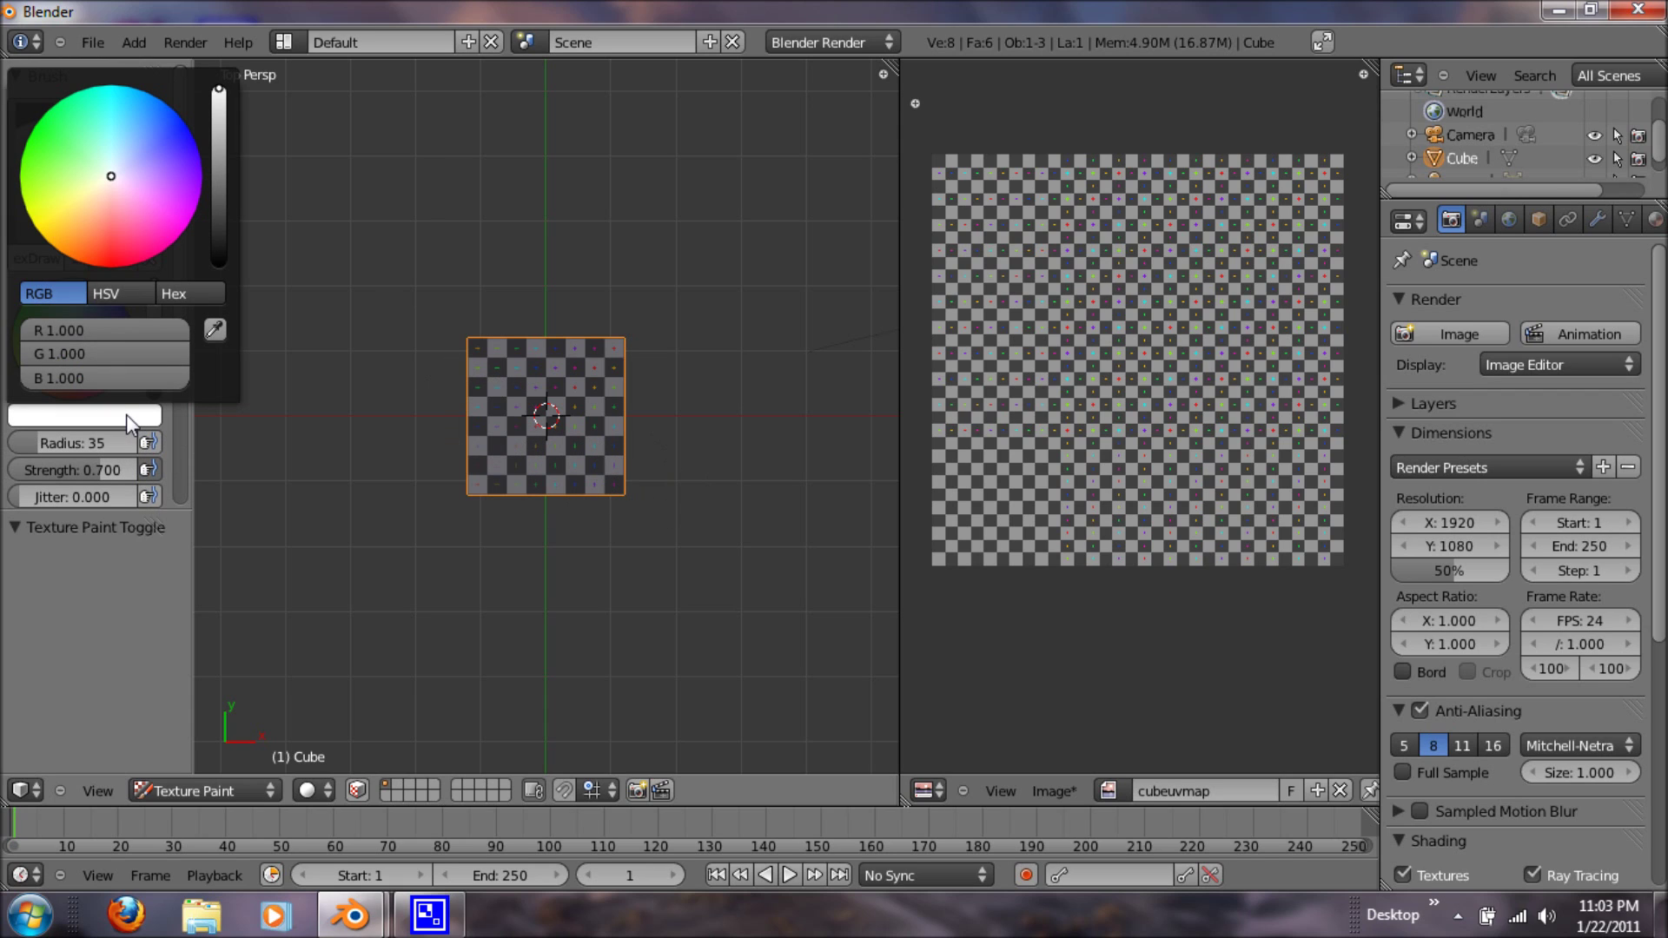
pyautogui.moveTo(132, 218)
pyautogui.mouseDown()
pyautogui.moveTo(131, 130)
pyautogui.moveTo(166, 129)
pyautogui.mouseUp()
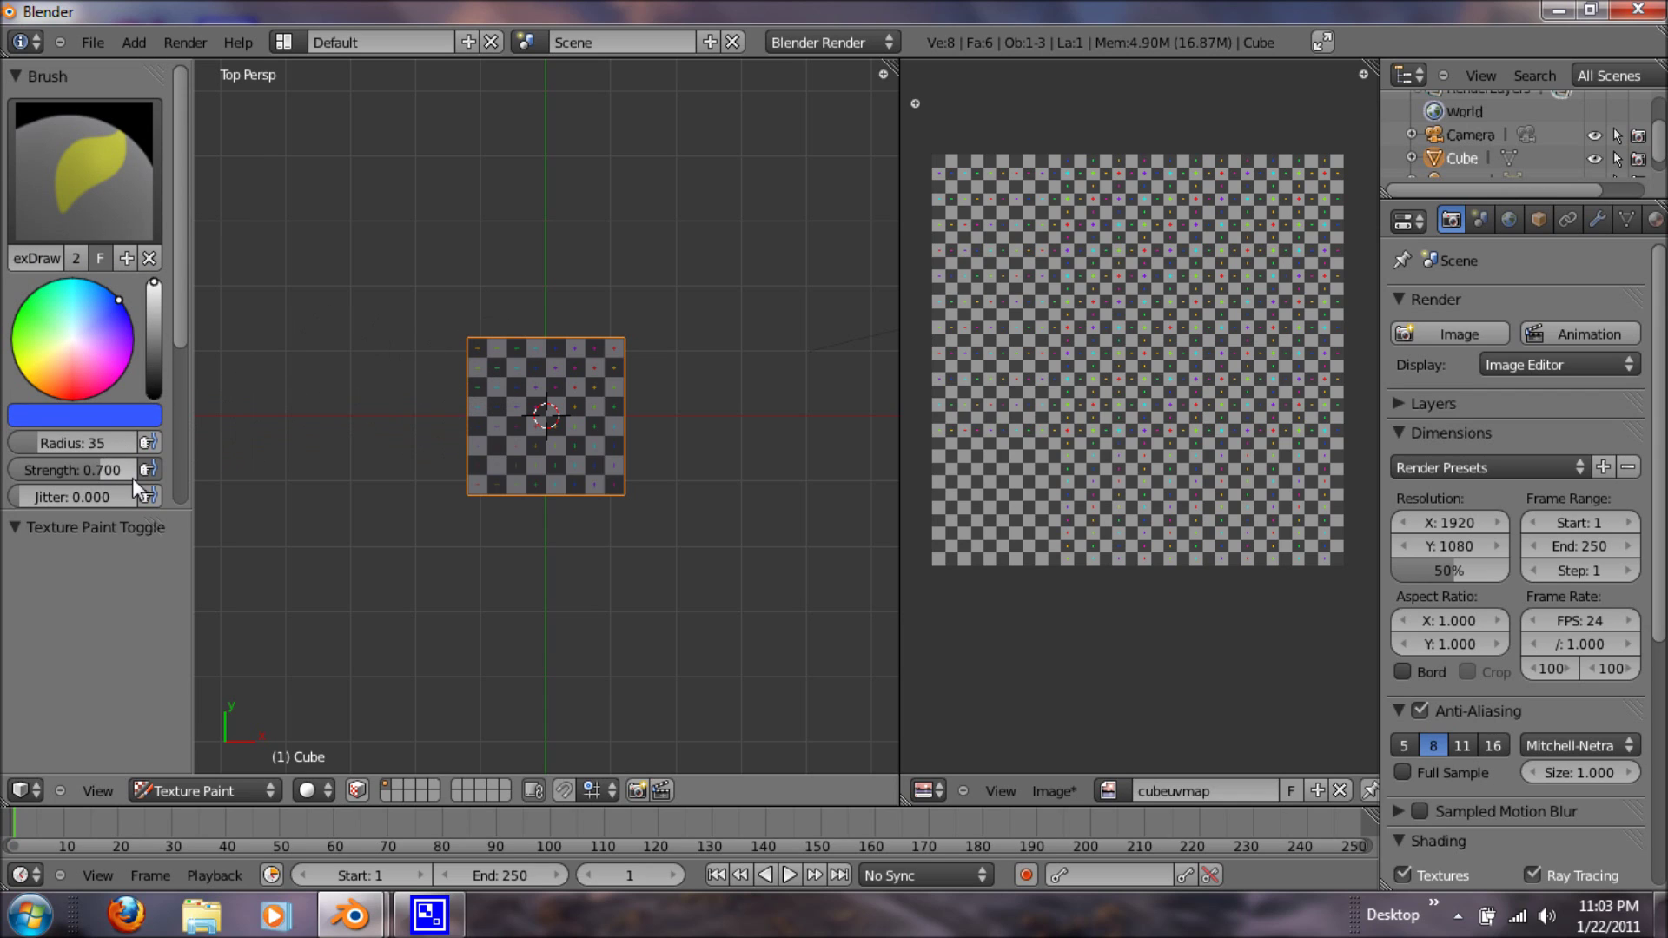
pyautogui.click(122, 449)
pyautogui.write('50')
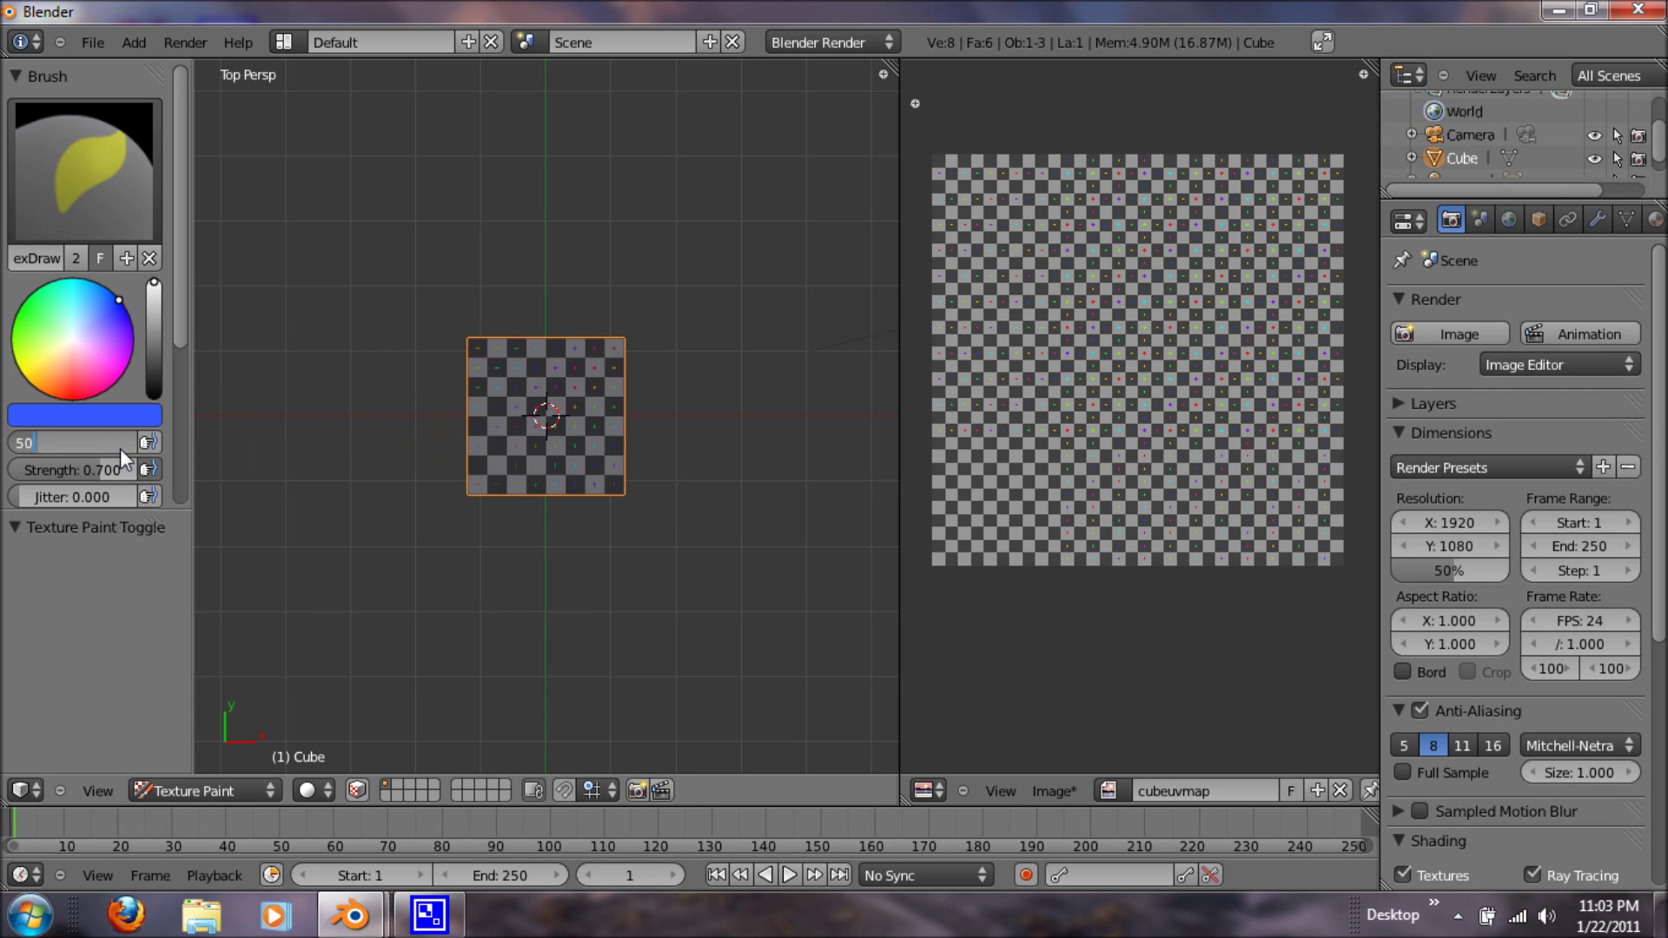
pyautogui.press('Return')
# Paint the cube's top face solid blue with a single brush stroke
pyautogui.moveTo(414, 322)
pyautogui.mouseDown()
pyautogui.moveTo(525, 395)
pyautogui.moveTo(579, 476)
pyautogui.moveTo(667, 334)
pyautogui.moveTo(587, 342)
pyautogui.moveTo(610, 522)
pyautogui.moveTo(661, 454)
pyautogui.moveTo(548, 416)
pyautogui.moveTo(477, 463)
pyautogui.moveTo(529, 468)
pyautogui.moveTo(509, 411)
pyautogui.moveTo(492, 409)
pyautogui.moveTo(574, 475)
pyautogui.moveTo(632, 477)
pyautogui.moveTo(617, 389)
pyautogui.moveTo(543, 389)
pyautogui.moveTo(557, 433)
pyautogui.mouseUp()
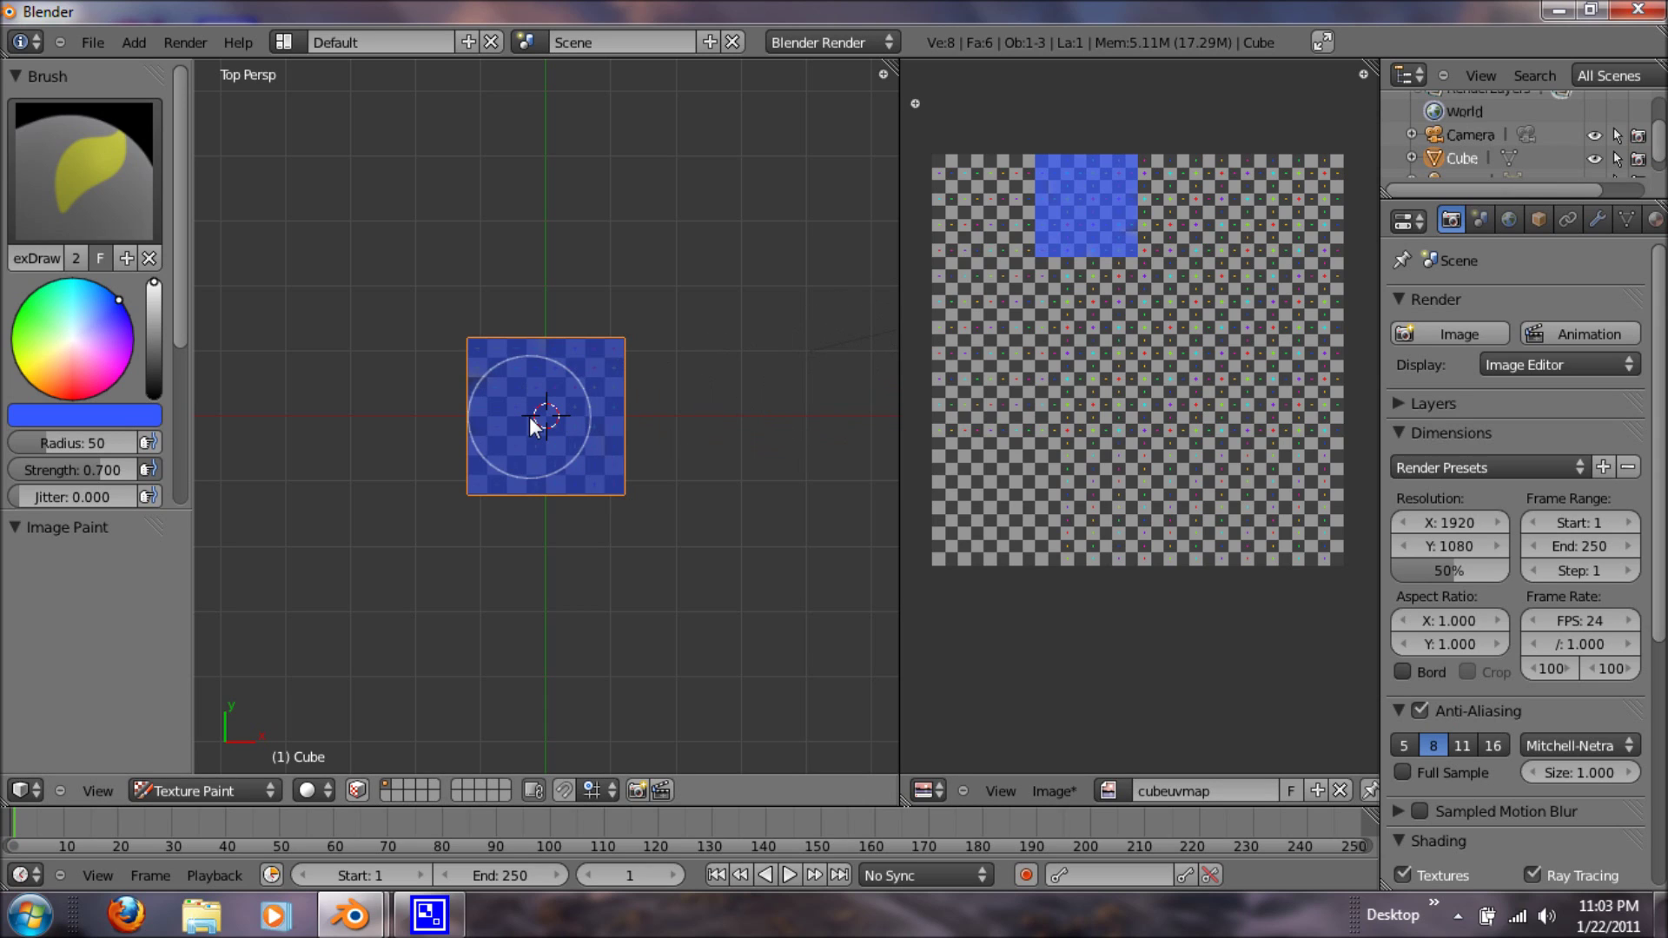
# Set the brush Strength to 1 and the brush colour to white
pyautogui.click(99, 469)
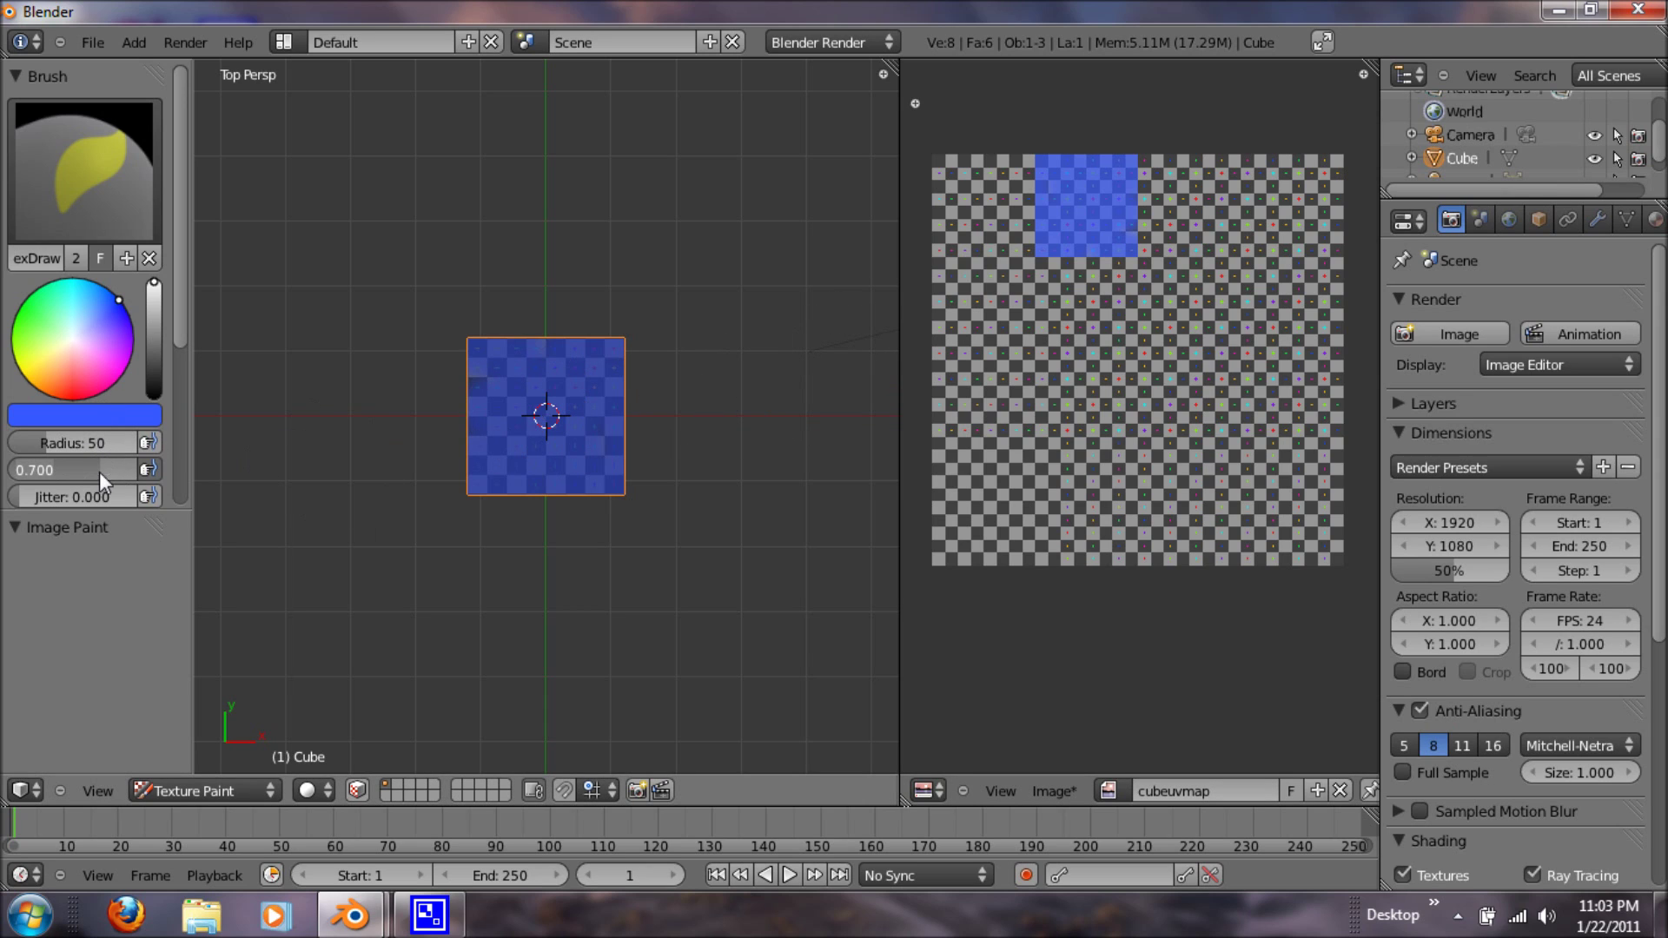
pyautogui.write('1')
pyautogui.press('Return')
pyautogui.click(108, 356)
pyautogui.click(72, 343)
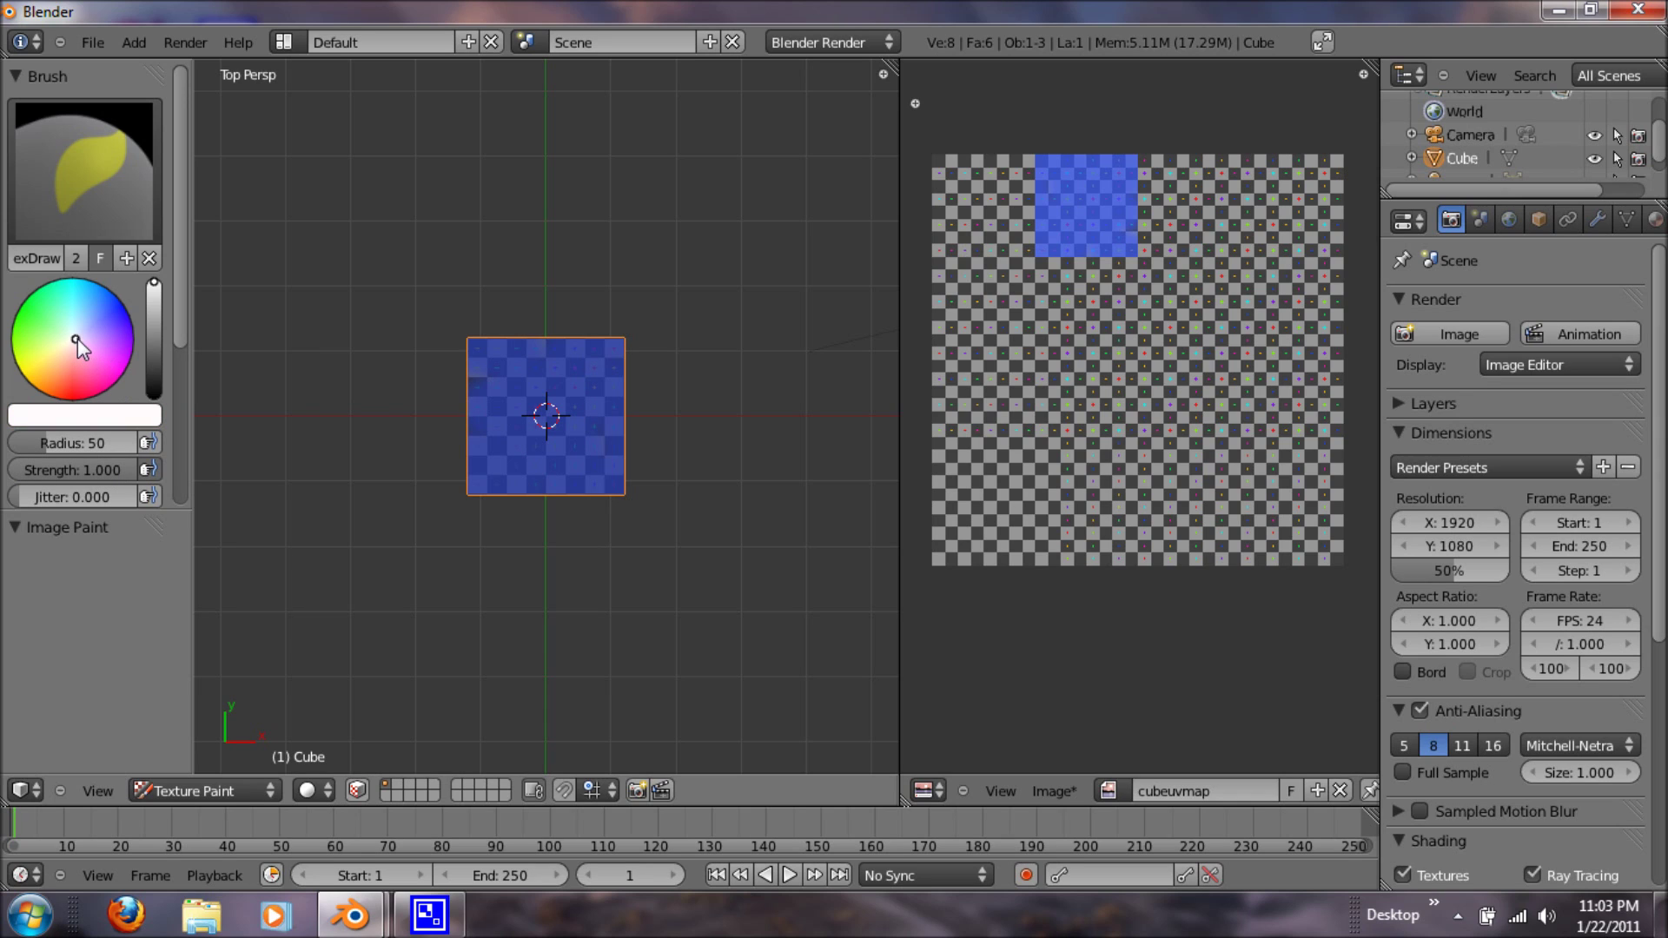
# Paint white over the blue top face, then whiten the front, bottom and a checkered side
pyautogui.moveTo(383, 406)
pyautogui.mouseDown()
pyautogui.moveTo(588, 460)
pyautogui.moveTo(487, 336)
pyautogui.moveTo(431, 317)
pyautogui.moveTo(655, 449)
pyautogui.moveTo(578, 358)
pyautogui.moveTo(651, 373)
pyautogui.moveTo(585, 515)
pyautogui.moveTo(626, 341)
pyautogui.moveTo(591, 310)
pyautogui.moveTo(622, 567)
pyautogui.moveTo(546, 437)
pyautogui.moveTo(475, 451)
pyautogui.moveTo(547, 493)
pyautogui.moveTo(510, 337)
pyautogui.moveTo(500, 451)
pyautogui.moveTo(472, 470)
pyautogui.moveTo(621, 483)
pyautogui.mouseUp()
pyautogui.moveTo(620, 483)
pyautogui.mouseDown(button='middle')
pyautogui.moveTo(523, 436)
pyautogui.moveTo(539, 344)
pyautogui.mouseUp(button='middle')
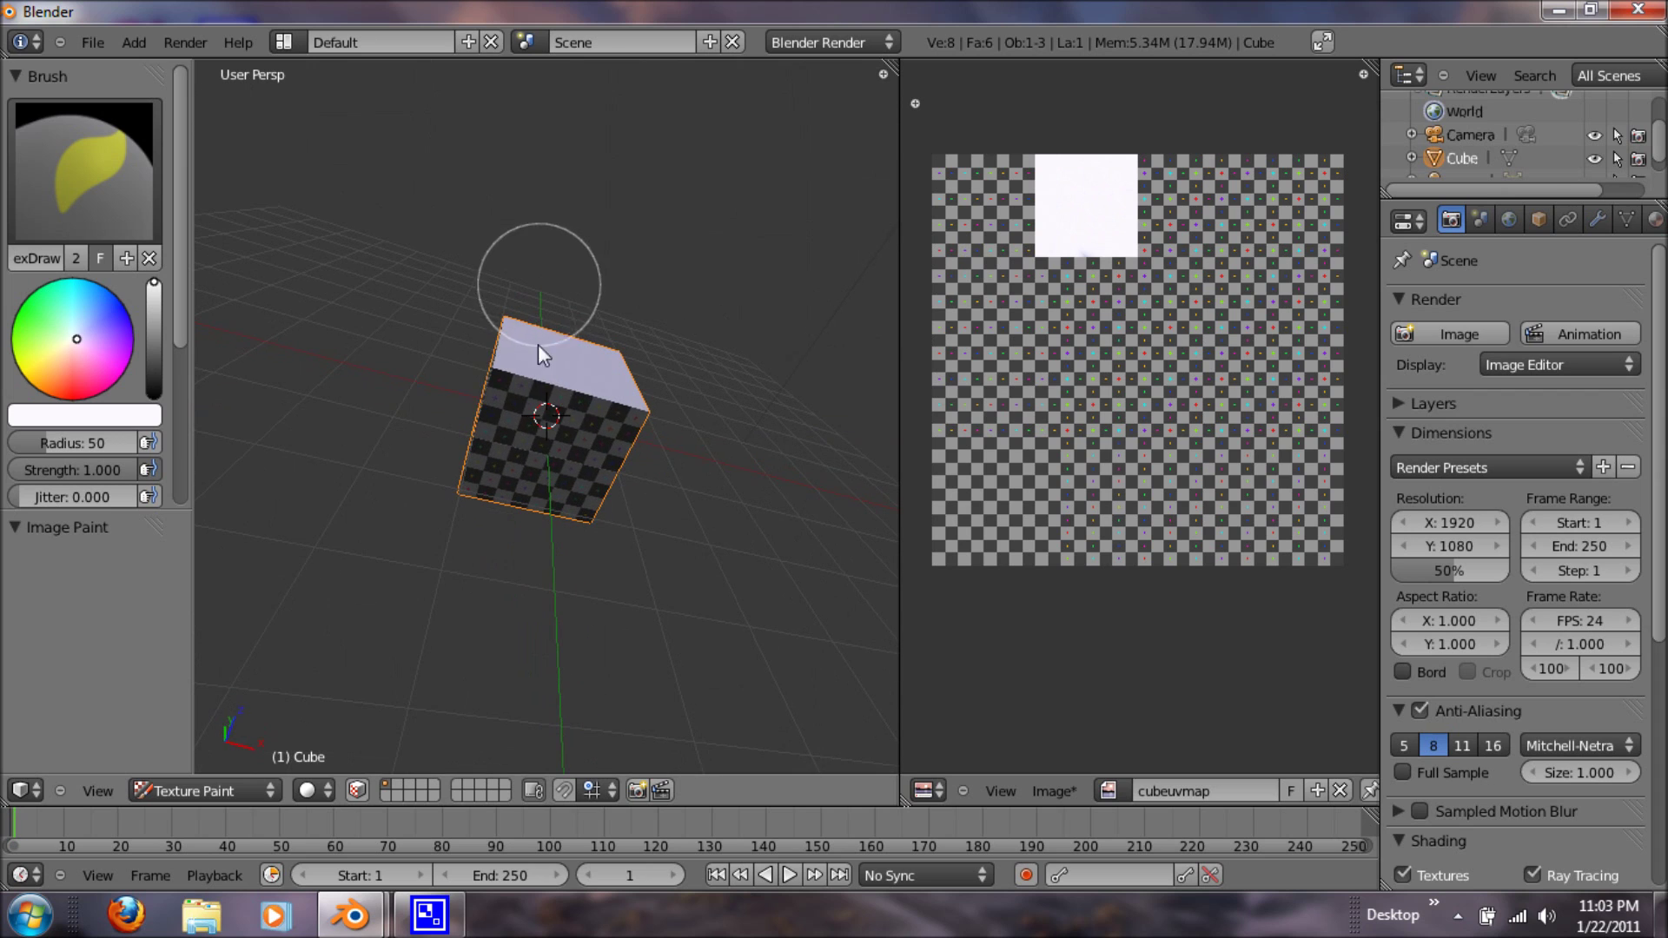
pyautogui.moveTo(539, 344)
pyautogui.mouseDown()
pyautogui.moveTo(702, 514)
pyautogui.moveTo(447, 417)
pyautogui.moveTo(556, 400)
pyautogui.moveTo(544, 502)
pyautogui.moveTo(429, 476)
pyautogui.moveTo(627, 529)
pyautogui.moveTo(564, 523)
pyautogui.mouseUp()
pyautogui.moveTo(565, 523); pyautogui.dragTo(546, 391, button='middle')
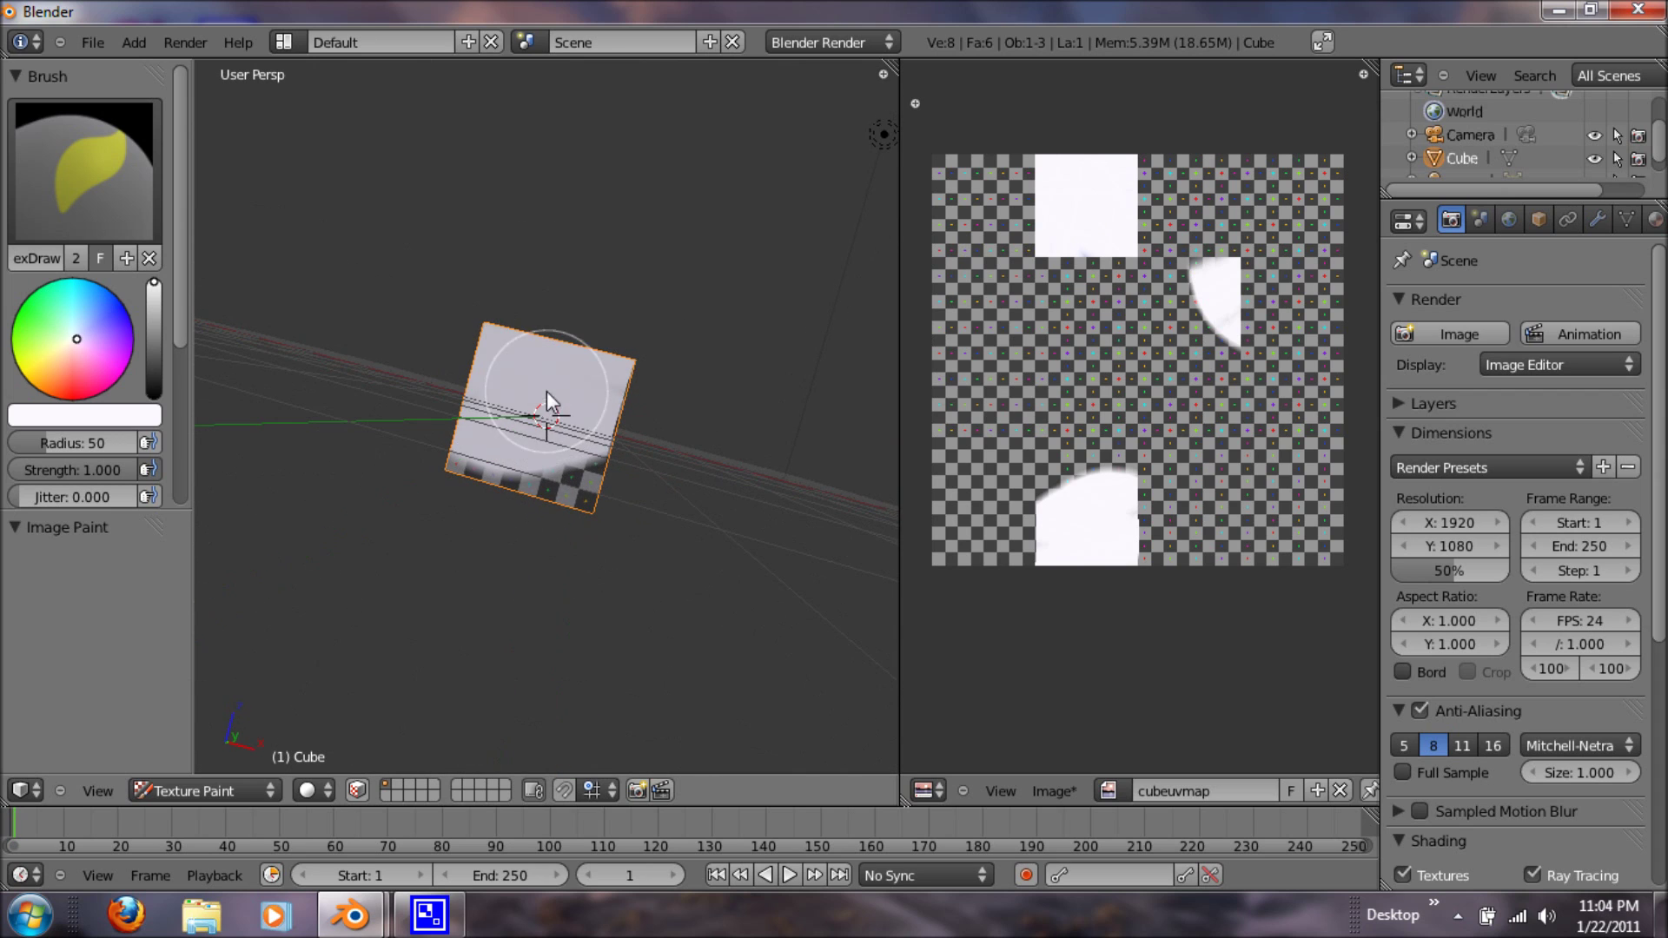
pyautogui.moveTo(488, 430)
pyautogui.mouseDown()
pyautogui.moveTo(555, 508)
pyautogui.moveTo(656, 477)
pyautogui.moveTo(604, 410)
pyautogui.moveTo(530, 491)
pyautogui.moveTo(608, 474)
pyautogui.moveTo(564, 466)
pyautogui.mouseUp()
pyautogui.moveTo(565, 465); pyautogui.dragTo(447, 390, button='middle')
pyautogui.moveTo(447, 389)
pyautogui.mouseDown()
pyautogui.moveTo(596, 420)
pyautogui.moveTo(629, 407)
pyautogui.moveTo(459, 317)
pyautogui.moveTo(639, 341)
pyautogui.moveTo(686, 390)
pyautogui.moveTo(550, 442)
pyautogui.moveTo(599, 504)
pyautogui.moveTo(644, 514)
pyautogui.mouseUp()
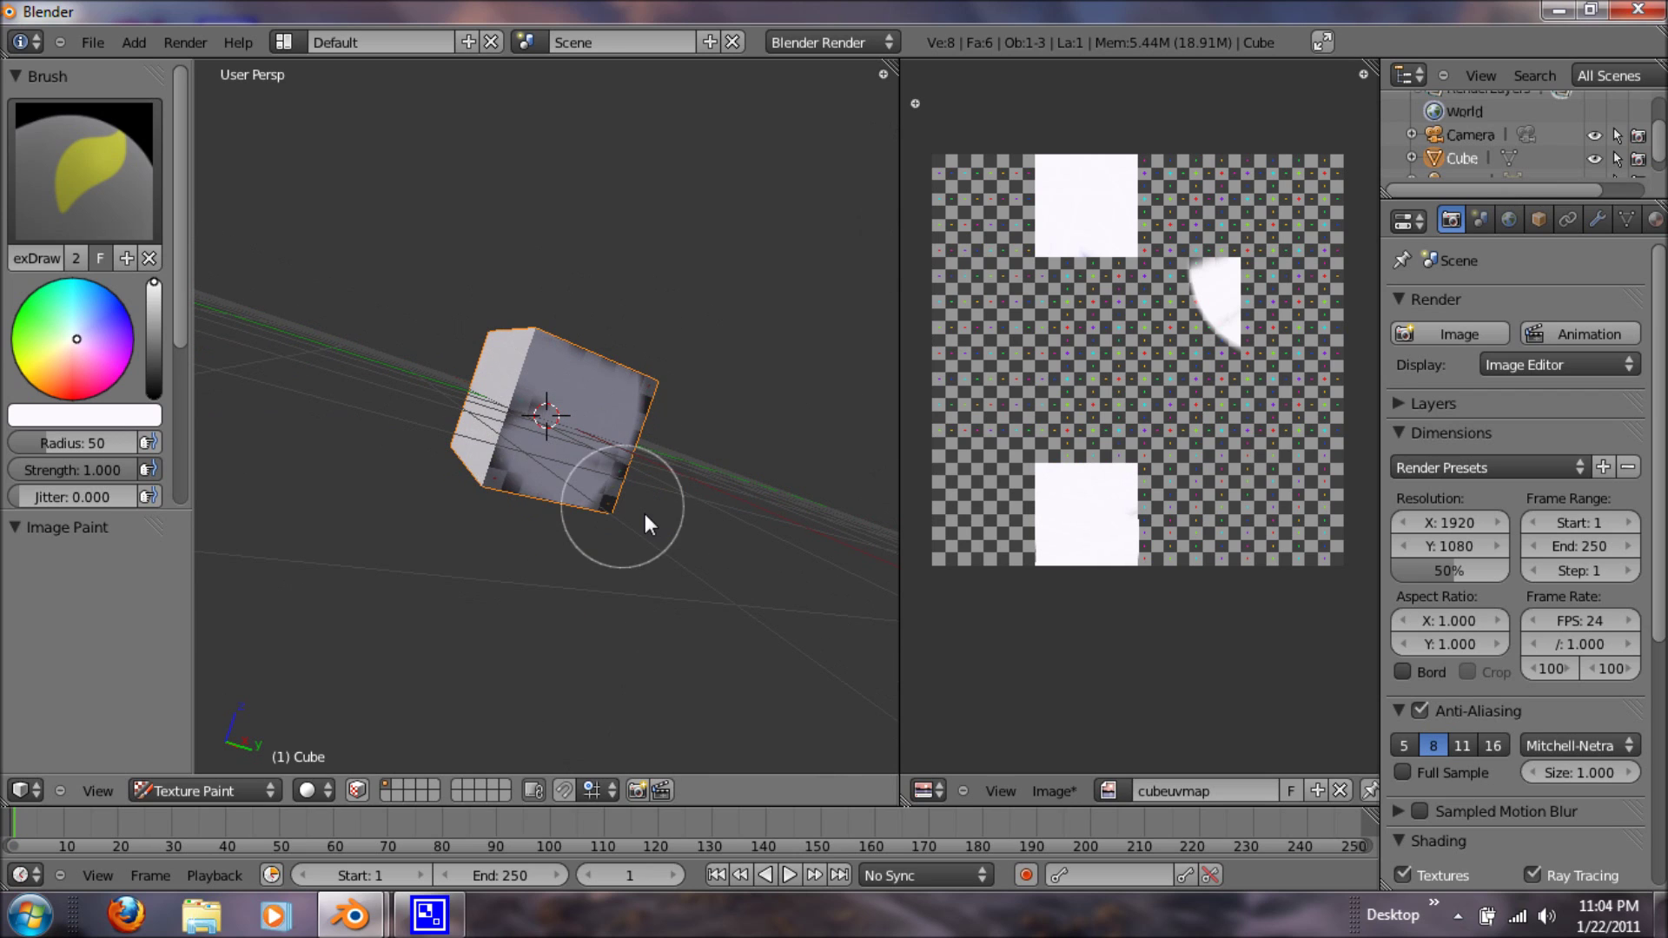
# Widen the Image Editor, enable Image Painting, and paint a white strip down cubeuvmap's centre column
pyautogui.scroll(-1, 1258, 733)
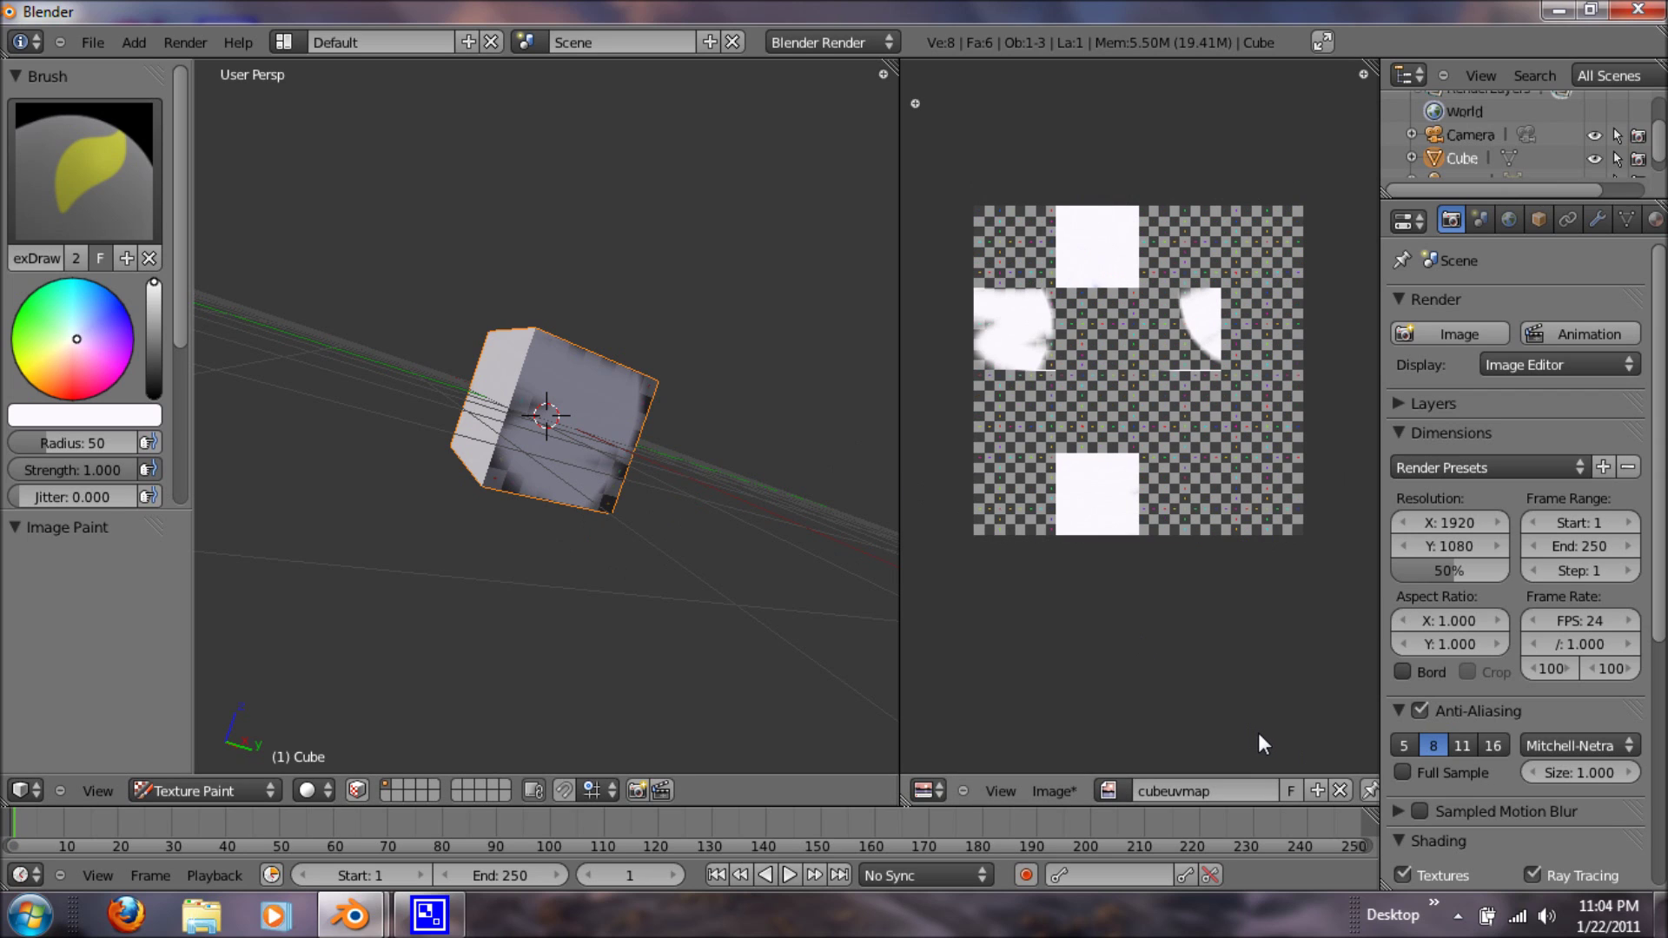
pyautogui.scroll(1, 1258, 733)
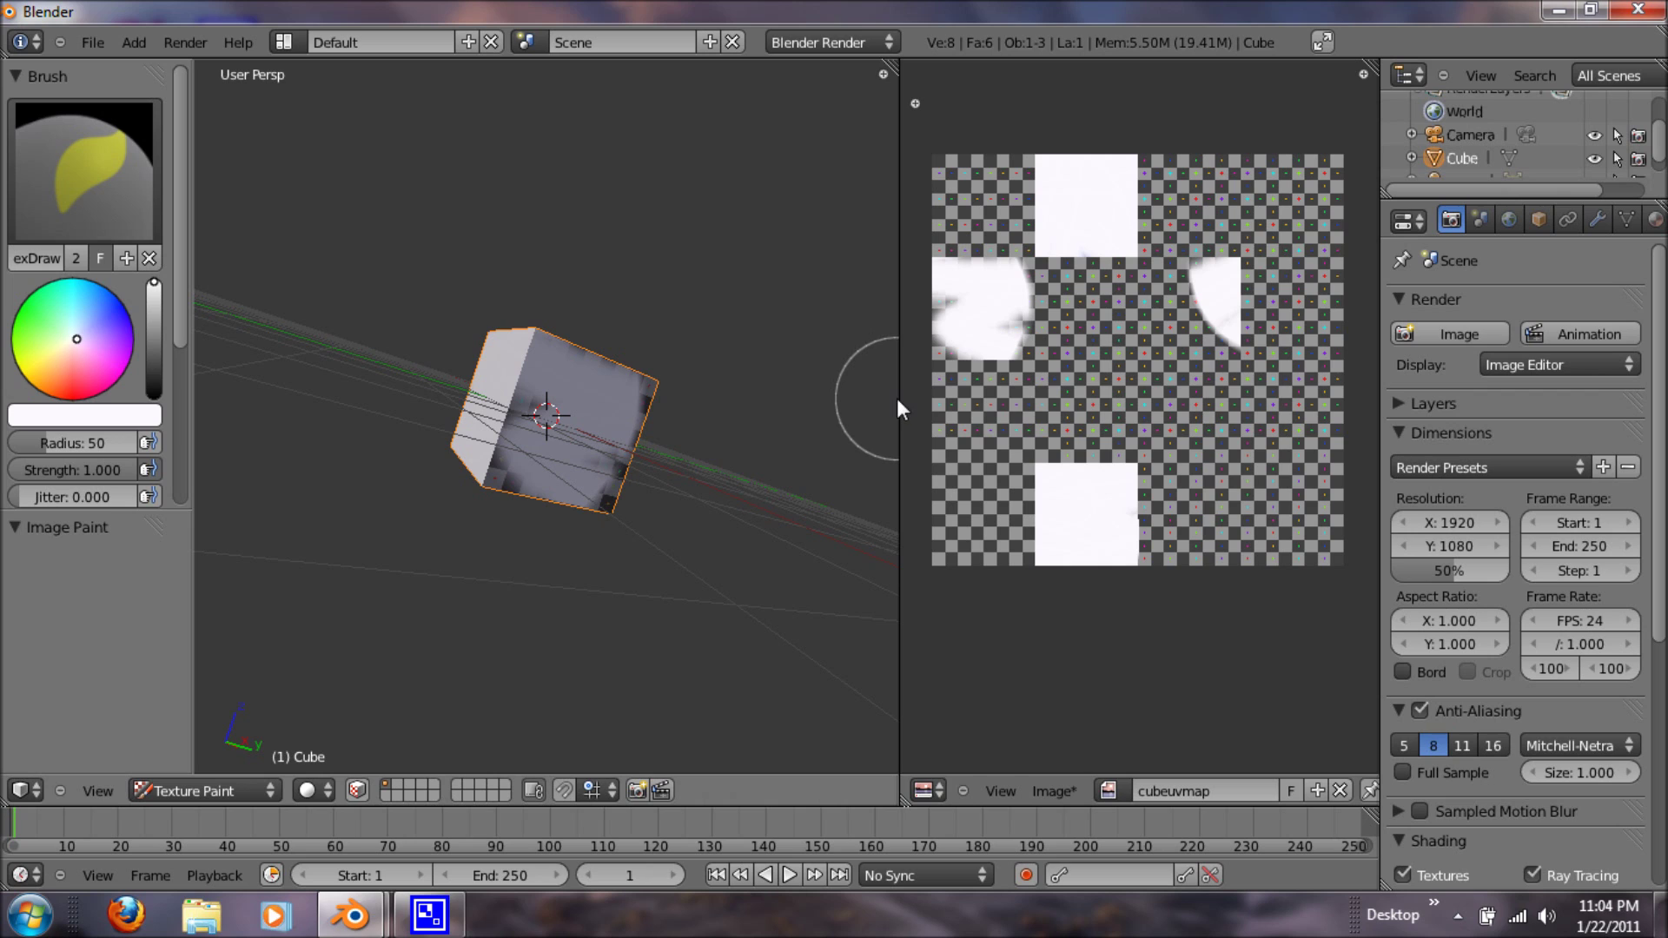
pyautogui.moveTo(897, 395); pyautogui.dragTo(624, 387)
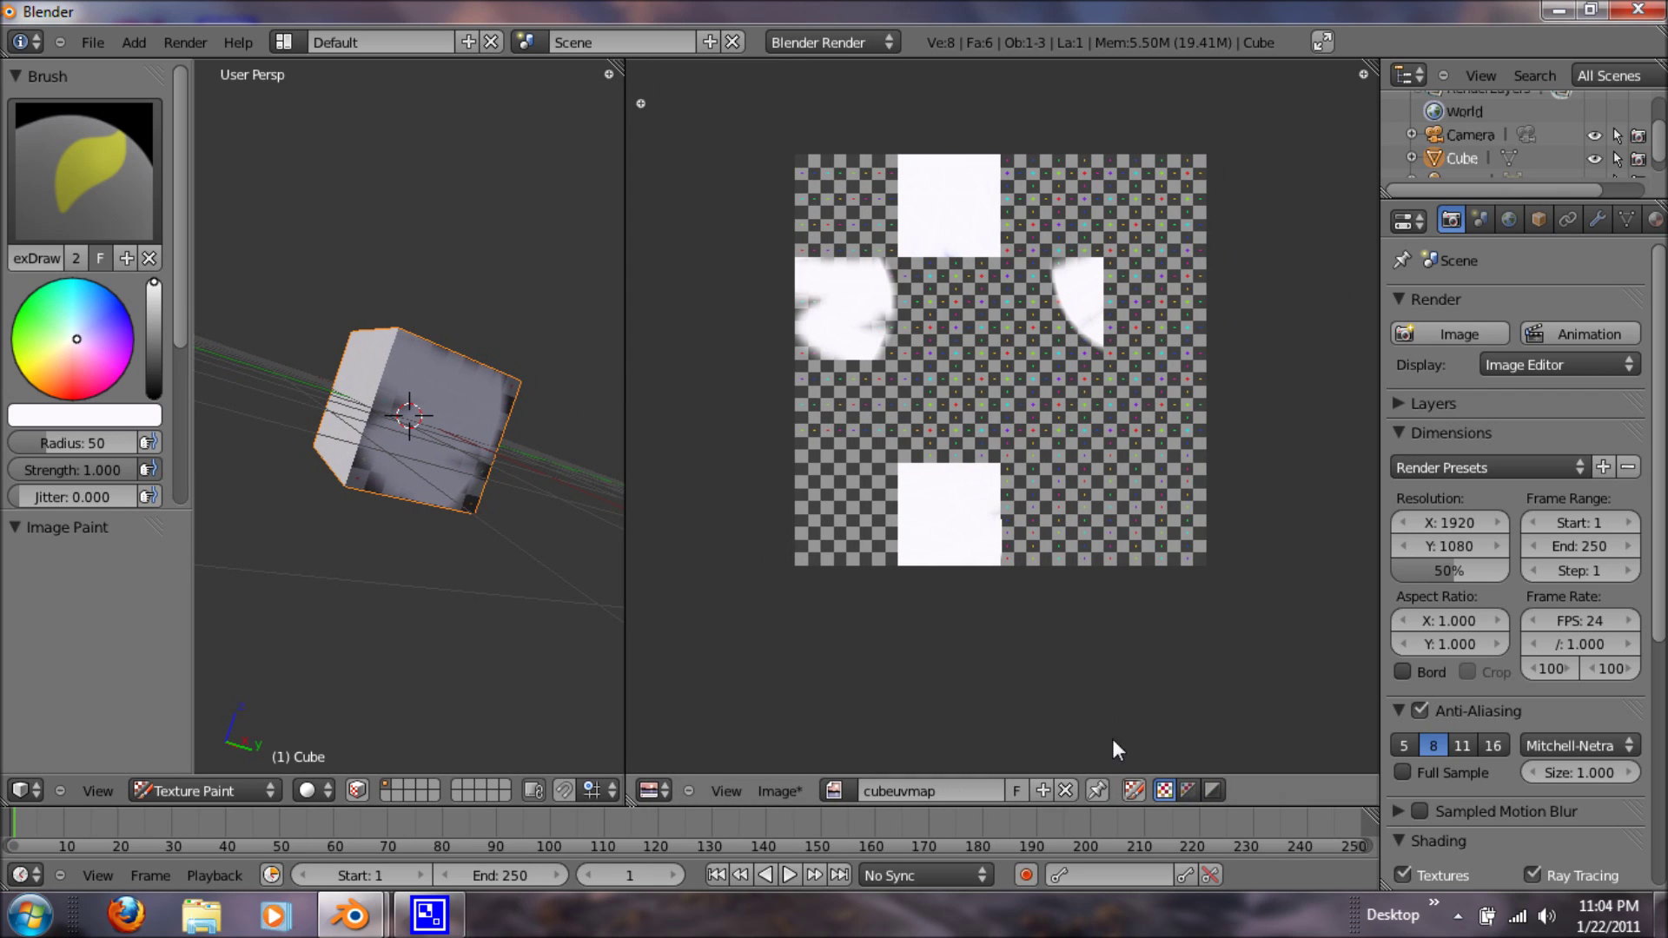
pyautogui.click(1132, 790)
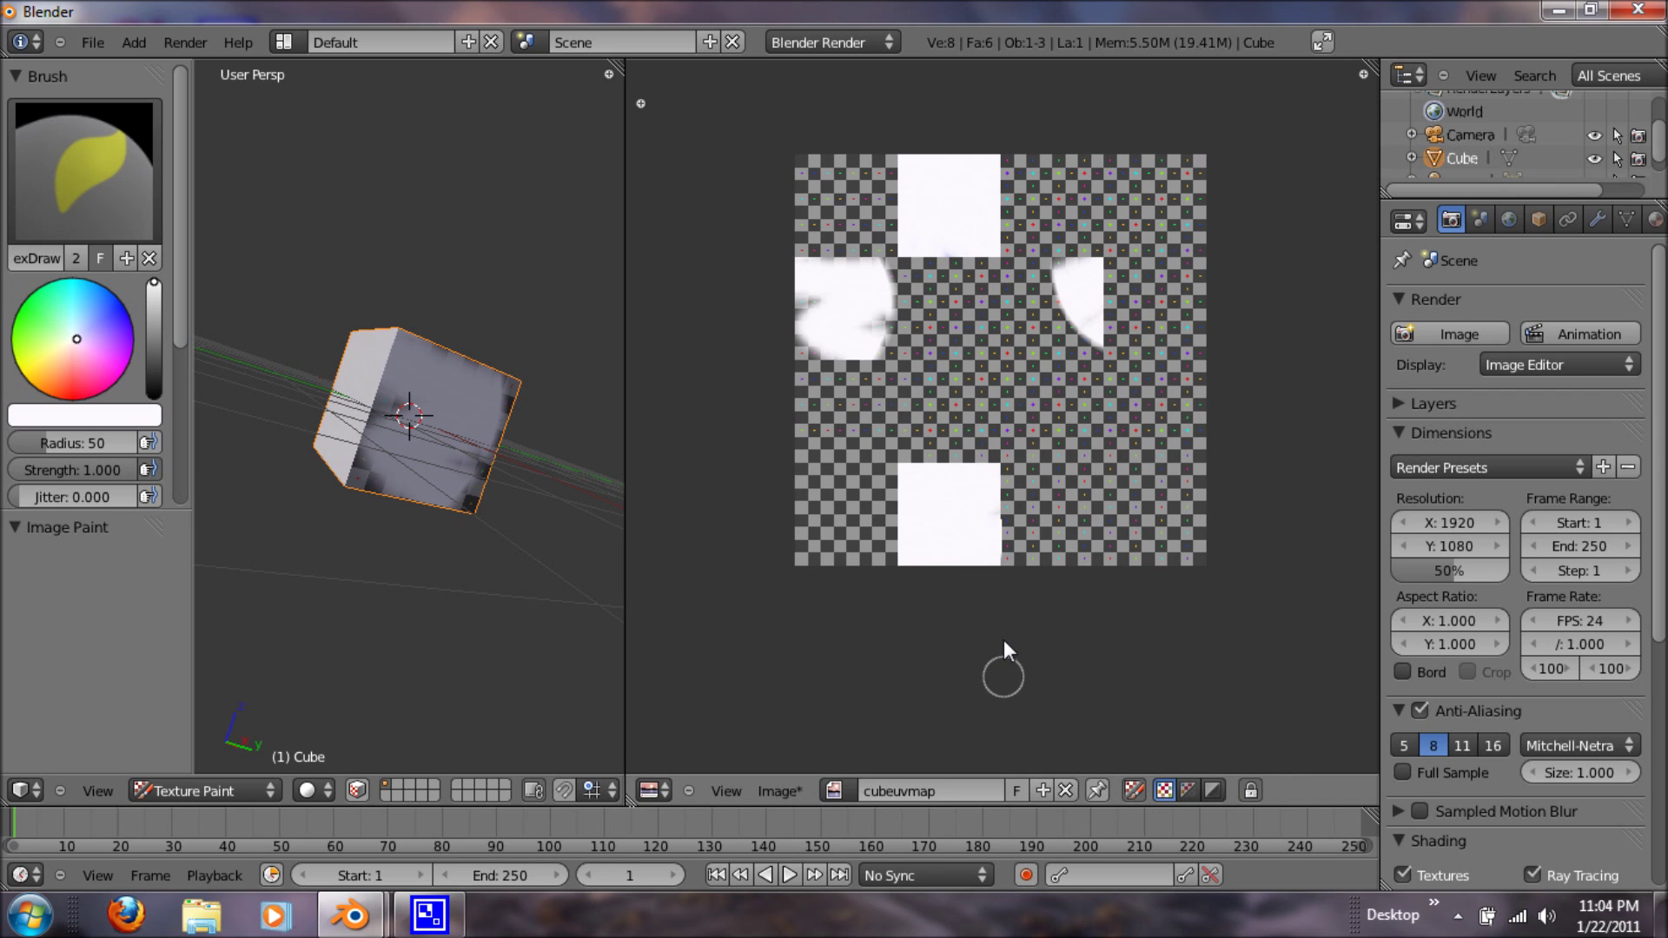
pyautogui.moveTo(923, 425); pyautogui.dragTo(922, 249)
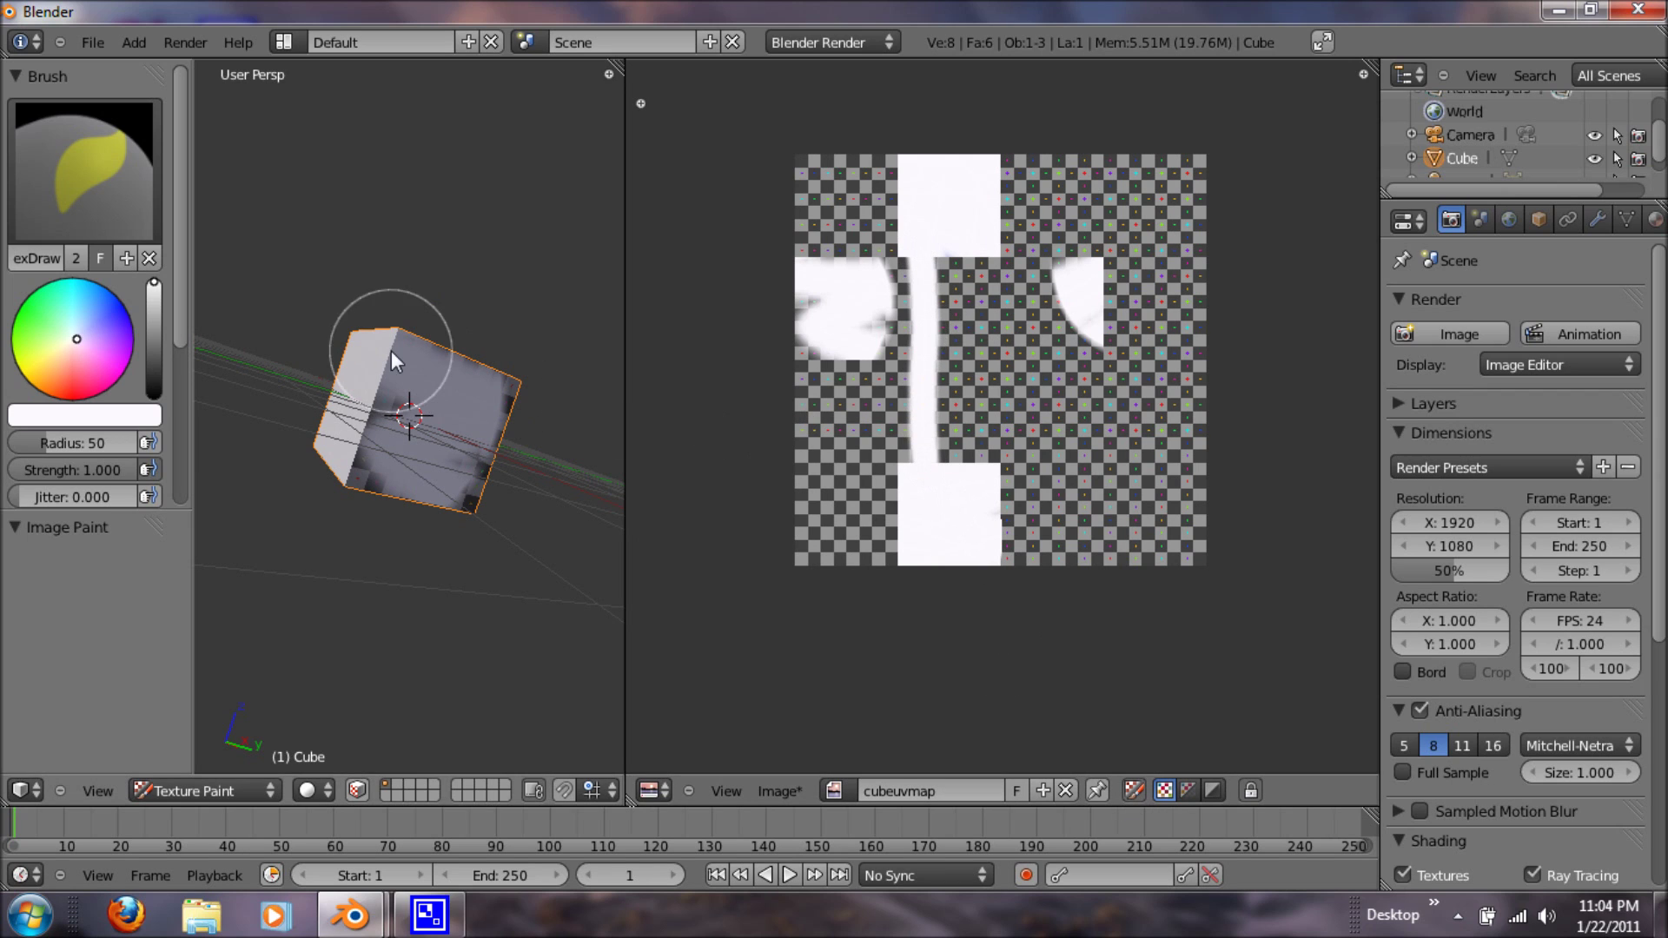
# Paint the cube's top and front faces white and fill the dark gap on the UV image
pyautogui.moveTo(391, 351); pyautogui.dragTo(372, 298, button='middle')
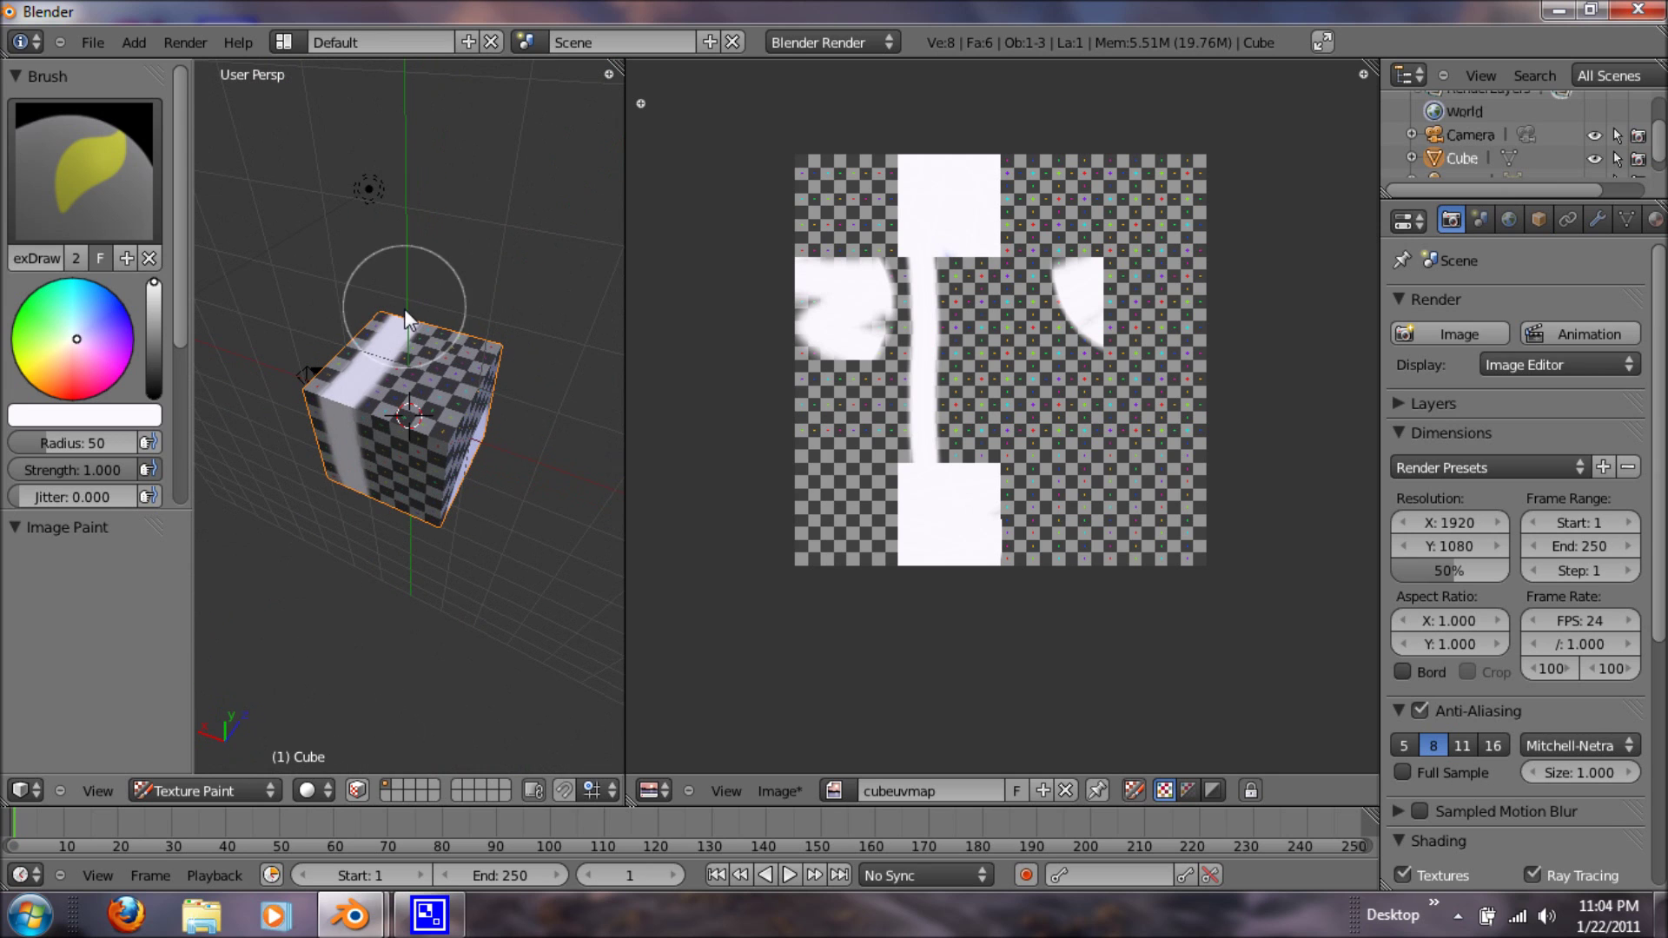
pyautogui.moveTo(482, 284)
pyautogui.mouseDown()
pyautogui.moveTo(366, 399)
pyautogui.moveTo(365, 497)
pyautogui.moveTo(393, 523)
pyautogui.moveTo(395, 387)
pyautogui.moveTo(411, 411)
pyautogui.moveTo(501, 407)
pyautogui.moveTo(502, 380)
pyautogui.moveTo(380, 371)
pyautogui.mouseUp()
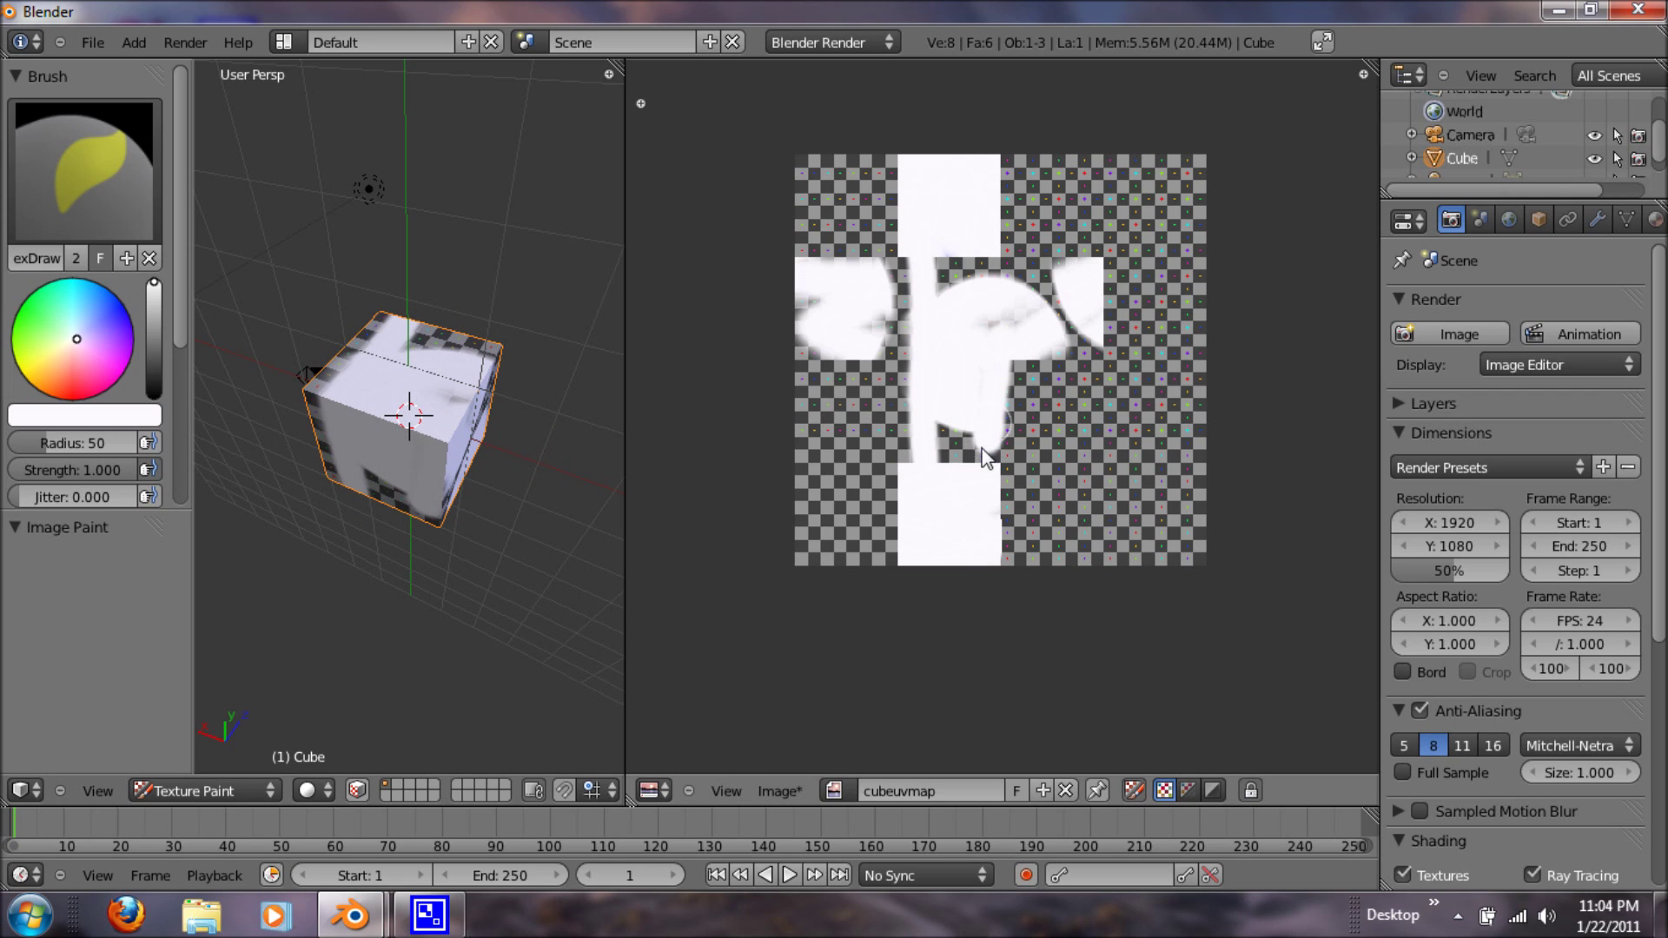
pyautogui.moveTo(992, 471)
pyautogui.mouseDown()
pyautogui.moveTo(954, 412)
pyautogui.moveTo(950, 474)
pyautogui.moveTo(951, 394)
pyautogui.moveTo(908, 402)
pyautogui.moveTo(906, 467)
pyautogui.moveTo(906, 326)
pyautogui.moveTo(947, 299)
pyautogui.moveTo(884, 251)
pyautogui.moveTo(1080, 335)
pyautogui.mouseUp()
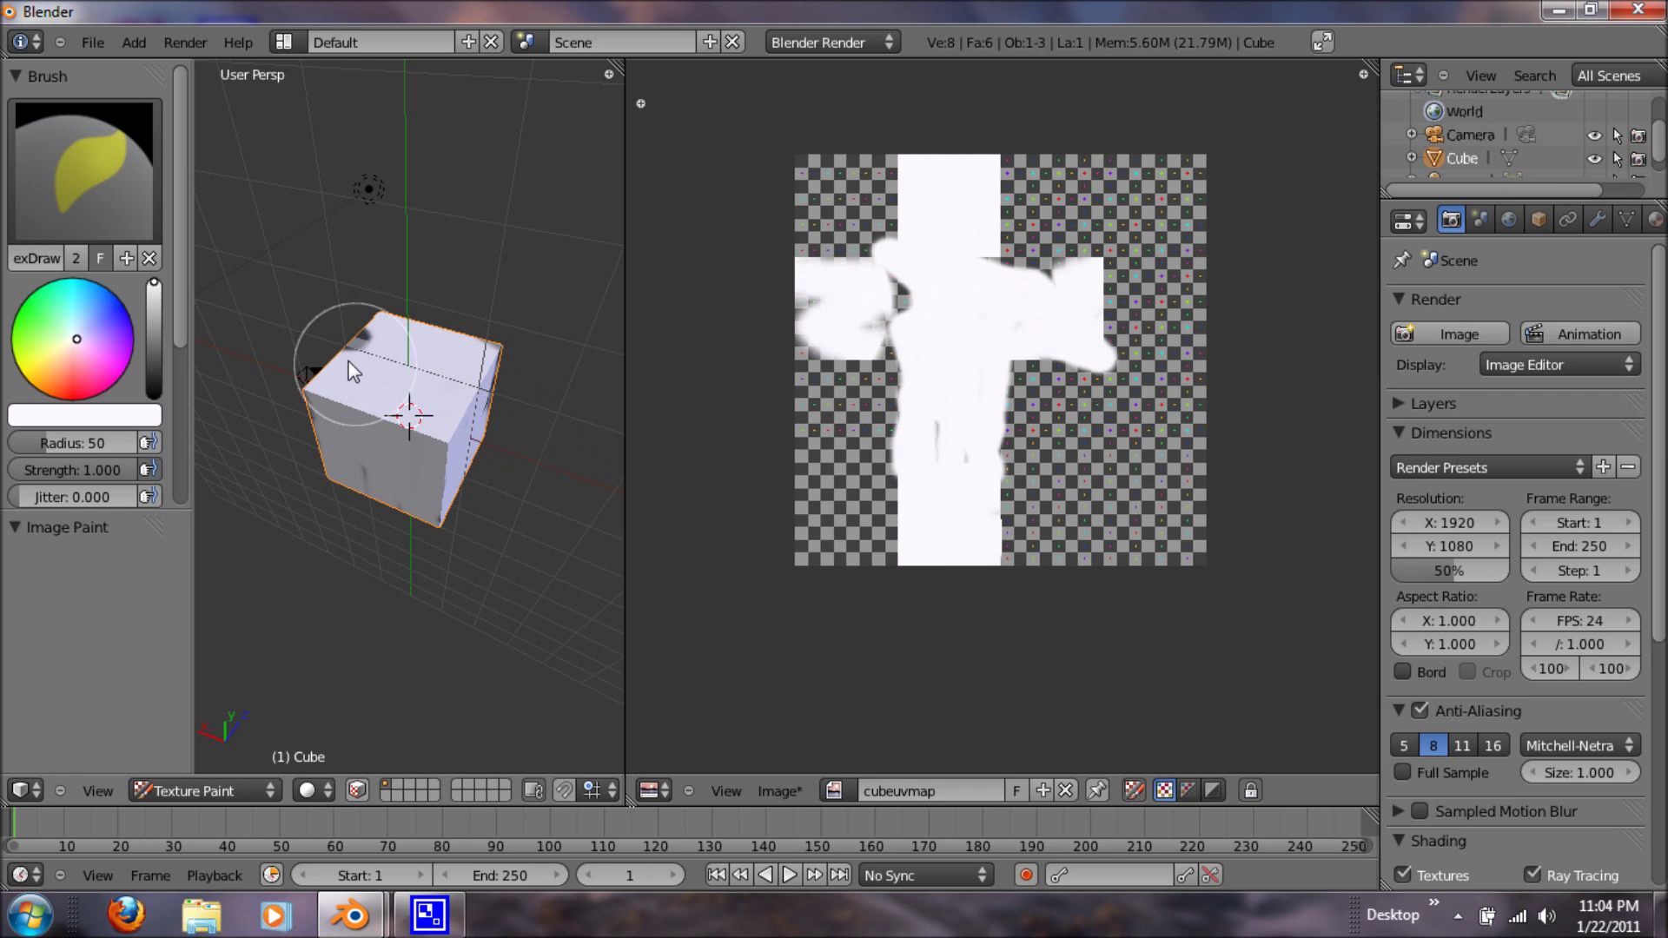
# Touch up the remaining dark spots on the top, left and lower faces in white
pyautogui.moveTo(361, 349)
pyautogui.mouseDown(button='middle')
pyautogui.moveTo(399, 399)
pyautogui.moveTo(384, 451)
pyautogui.moveTo(514, 377)
pyautogui.moveTo(373, 467)
pyautogui.moveTo(394, 278)
pyautogui.moveTo(403, 313)
pyautogui.mouseUp(button='middle')
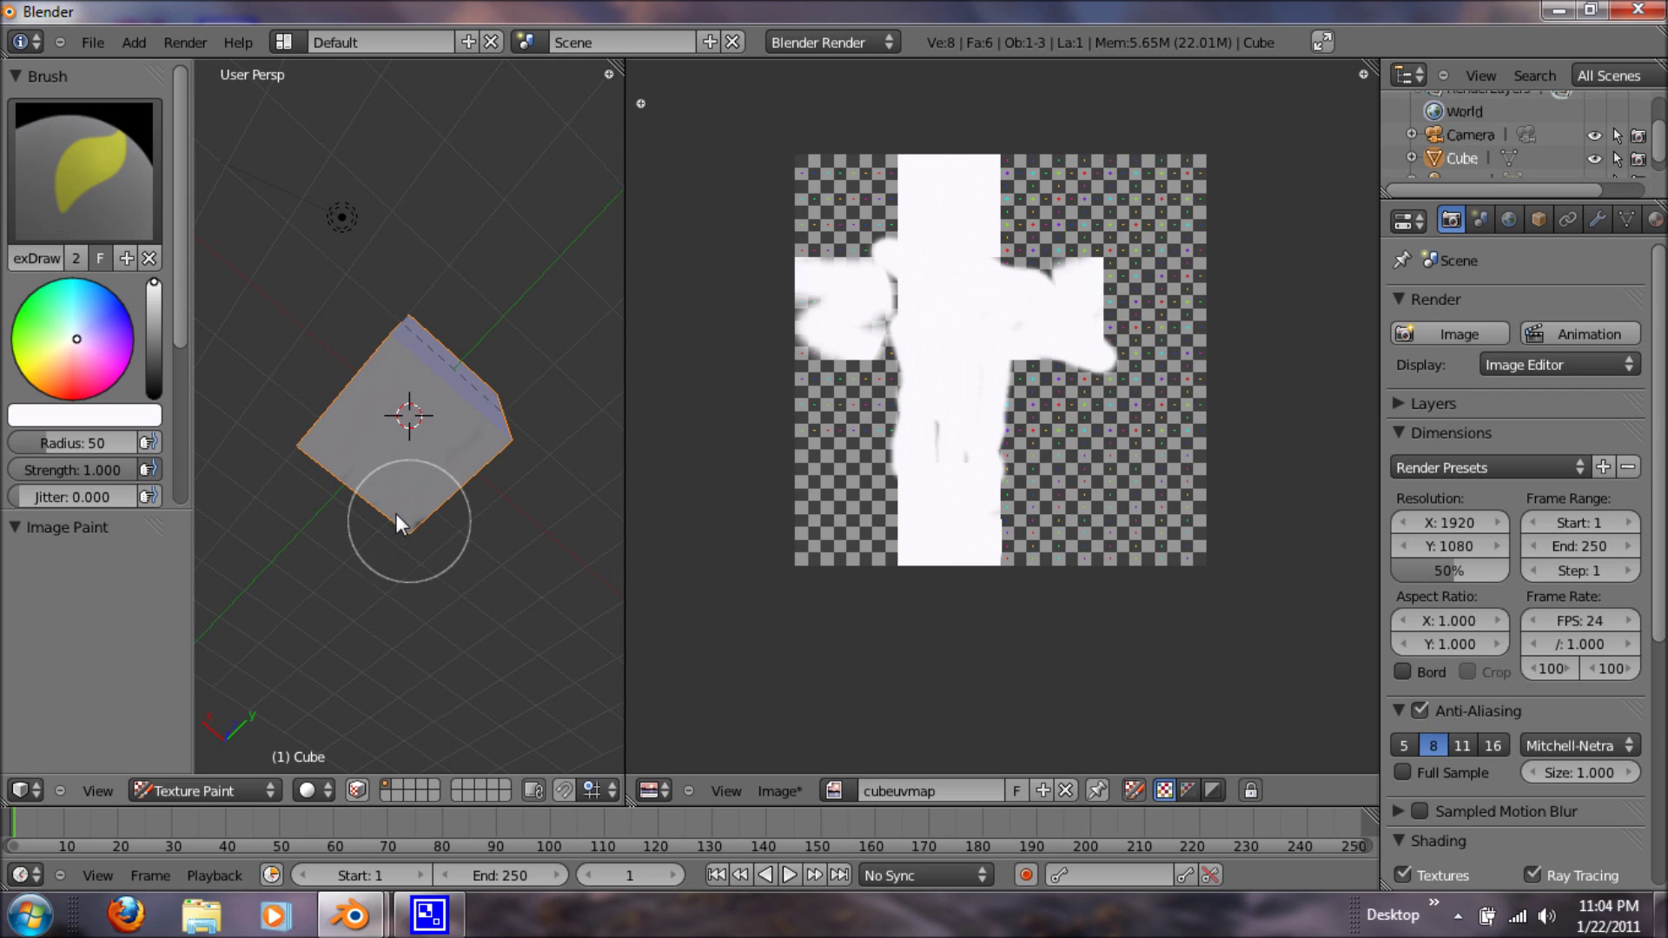
pyautogui.moveTo(417, 346)
pyautogui.mouseDown(button='middle')
pyautogui.moveTo(484, 528)
pyautogui.moveTo(462, 378)
pyautogui.mouseUp(button='middle')
pyautogui.moveTo(462, 379)
pyautogui.mouseDown()
pyautogui.moveTo(422, 286)
pyautogui.moveTo(329, 429)
pyautogui.moveTo(344, 469)
pyautogui.moveTo(384, 515)
pyautogui.moveTo(379, 445)
pyautogui.moveTo(417, 488)
pyautogui.moveTo(458, 451)
pyautogui.moveTo(506, 445)
pyautogui.moveTo(387, 466)
pyautogui.mouseUp()
pyautogui.moveTo(388, 467)
pyautogui.mouseDown(button='middle')
pyautogui.moveTo(391, 335)
pyautogui.moveTo(467, 487)
pyautogui.mouseUp(button='middle')
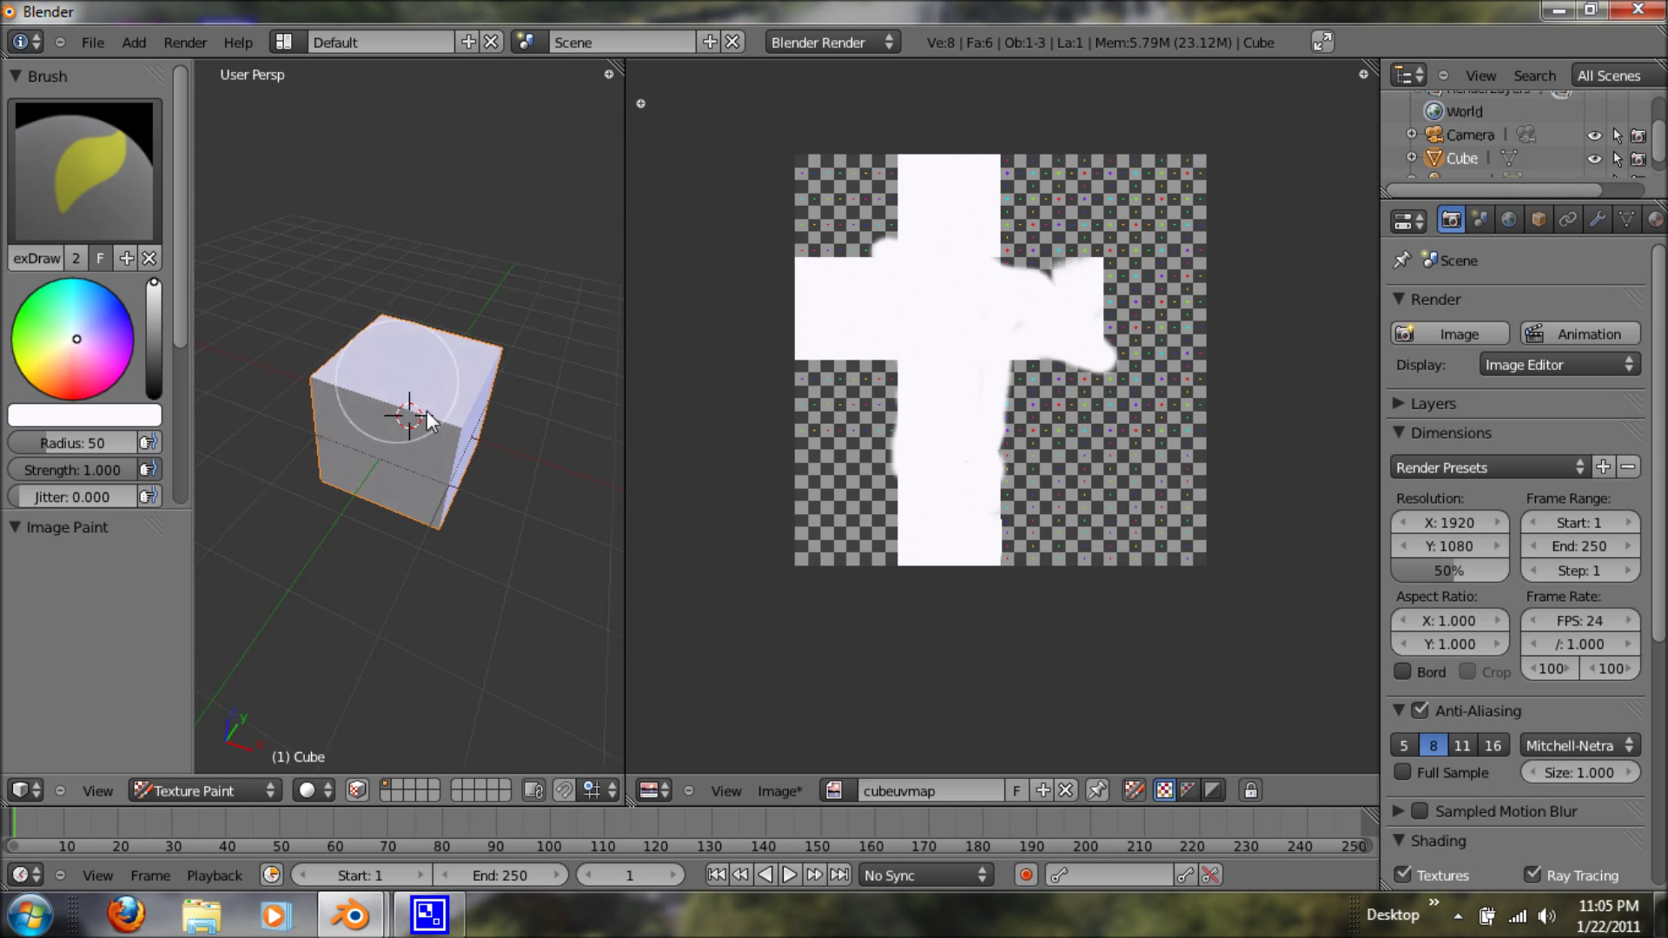
pyautogui.moveTo(440, 402); pyautogui.dragTo(478, 420, button='middle')
pyautogui.moveTo(480, 423)
pyautogui.mouseDown()
pyautogui.moveTo(434, 290)
pyautogui.moveTo(451, 376)
pyautogui.moveTo(423, 322)
pyautogui.moveTo(449, 297)
pyautogui.moveTo(392, 333)
pyautogui.moveTo(422, 410)
pyautogui.moveTo(442, 418)
pyautogui.moveTo(336, 440)
pyautogui.mouseUp()
pyautogui.moveTo(383, 455)
pyautogui.mouseDown(button='middle')
pyautogui.moveTo(370, 477)
pyautogui.moveTo(358, 379)
pyautogui.moveTo(393, 676)
pyautogui.moveTo(410, 552)
pyautogui.mouseUp(button='middle')
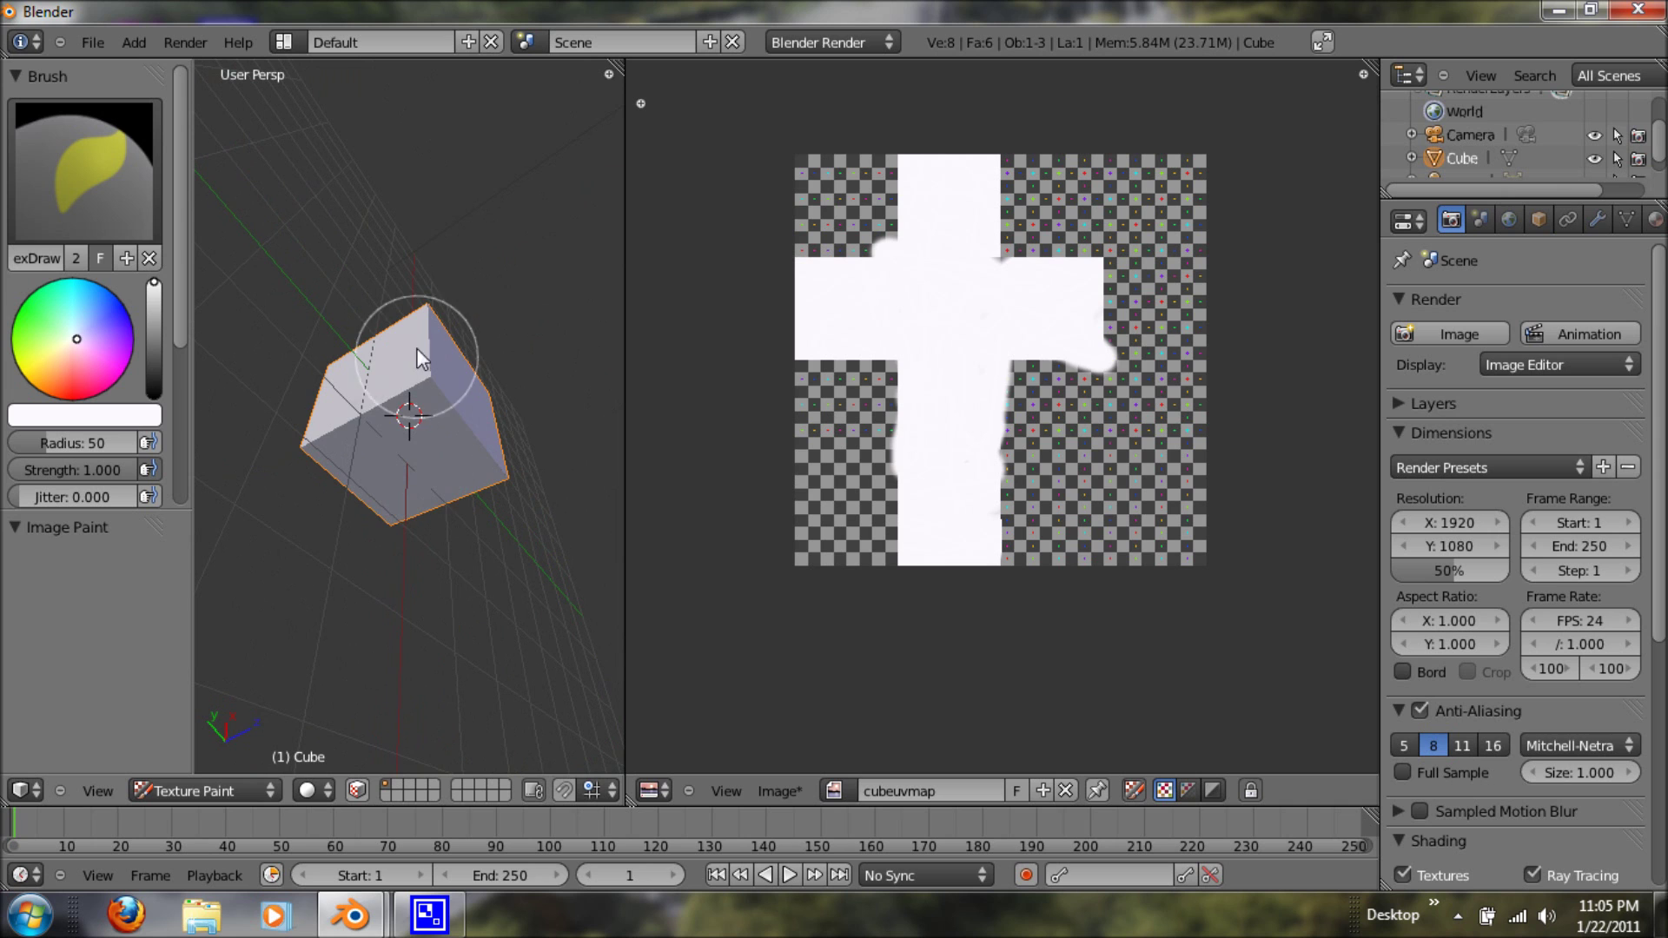
pyautogui.moveTo(411, 340)
pyautogui.mouseDown(button='middle')
pyautogui.moveTo(539, 535)
pyautogui.moveTo(553, 441)
pyautogui.moveTo(373, 332)
pyautogui.moveTo(589, 511)
pyautogui.moveTo(240, 587)
pyautogui.moveTo(576, 495)
pyautogui.moveTo(547, 385)
pyautogui.moveTo(481, 305)
pyautogui.moveTo(377, 305)
pyautogui.mouseUp(button='middle')
# Switch the brush to purple and sweep purple strokes across three faces of the cube
pyautogui.click(131, 332)
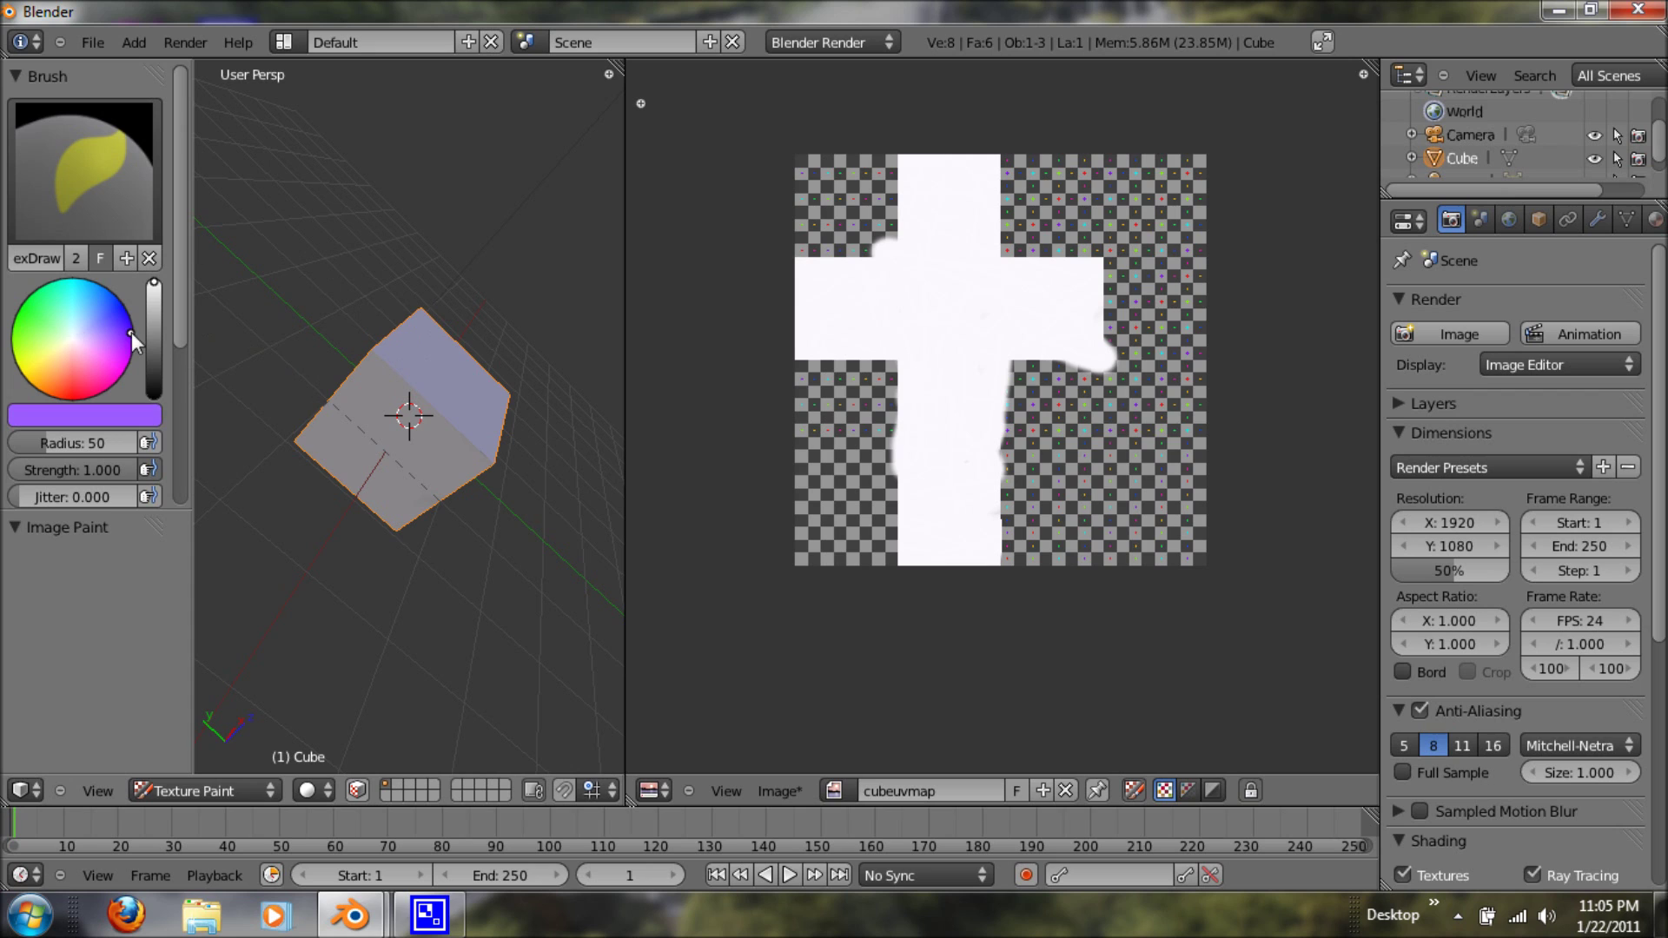
pyautogui.moveTo(351, 412)
pyautogui.mouseDown()
pyautogui.moveTo(502, 456)
pyautogui.moveTo(346, 323)
pyautogui.moveTo(352, 358)
pyautogui.mouseUp()
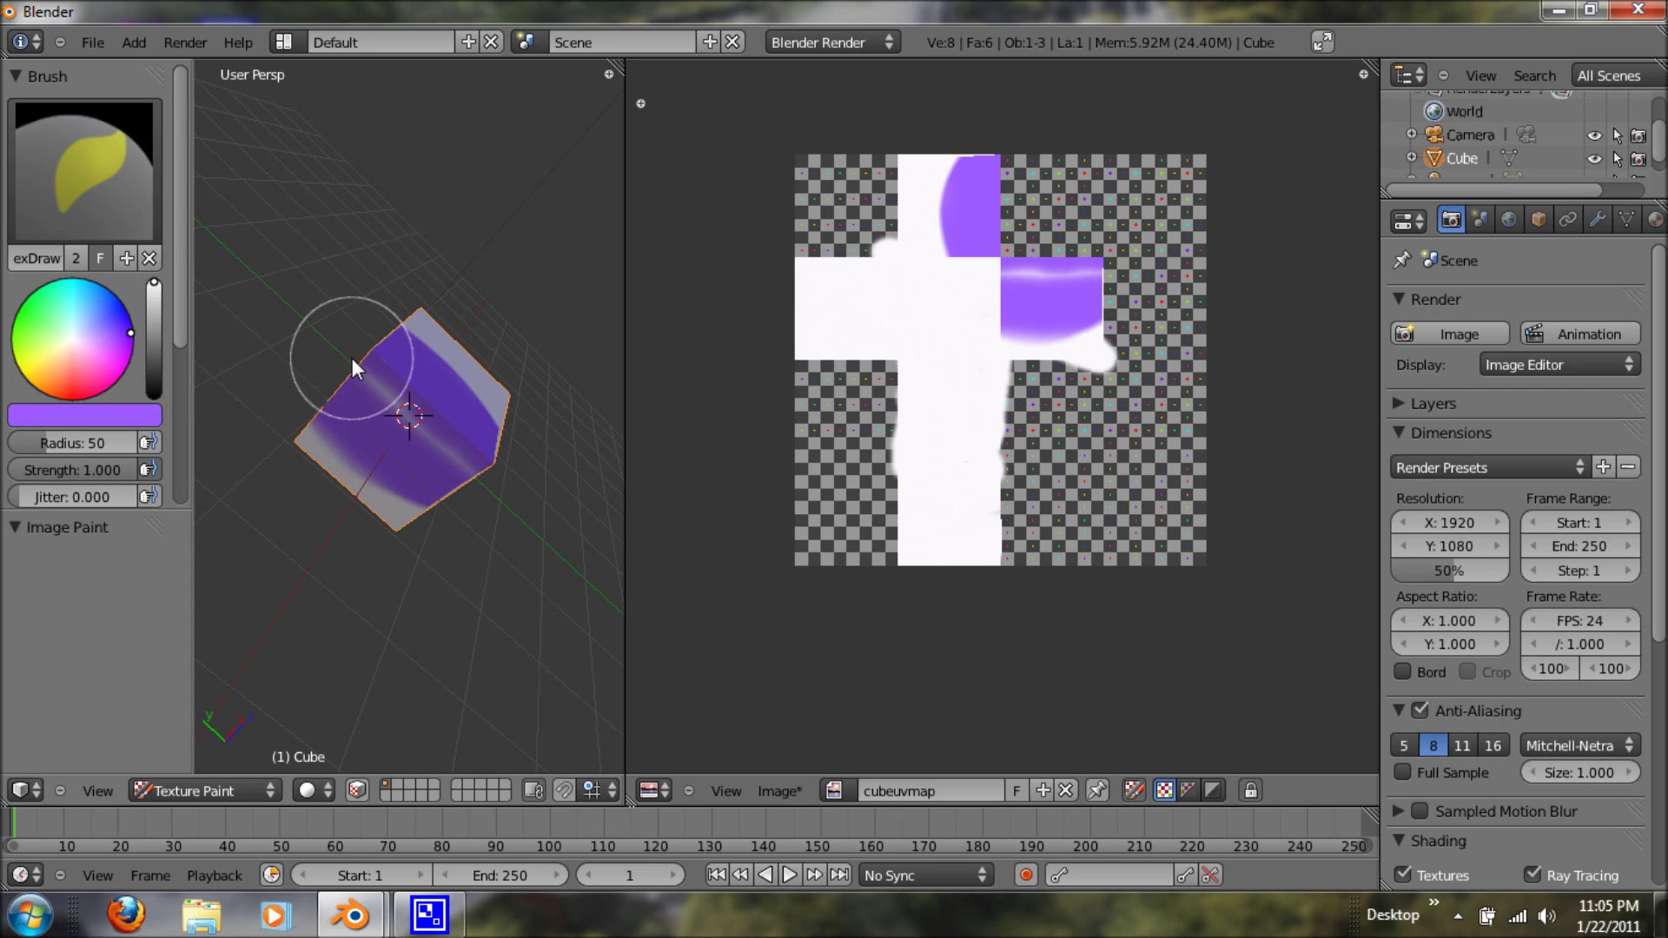
pyautogui.moveTo(351, 358); pyautogui.dragTo(523, 527, button='middle')
pyautogui.moveTo(523, 526)
pyautogui.mouseDown()
pyautogui.moveTo(335, 353)
pyautogui.moveTo(495, 373)
pyautogui.moveTo(388, 410)
pyautogui.moveTo(421, 420)
pyautogui.mouseUp()
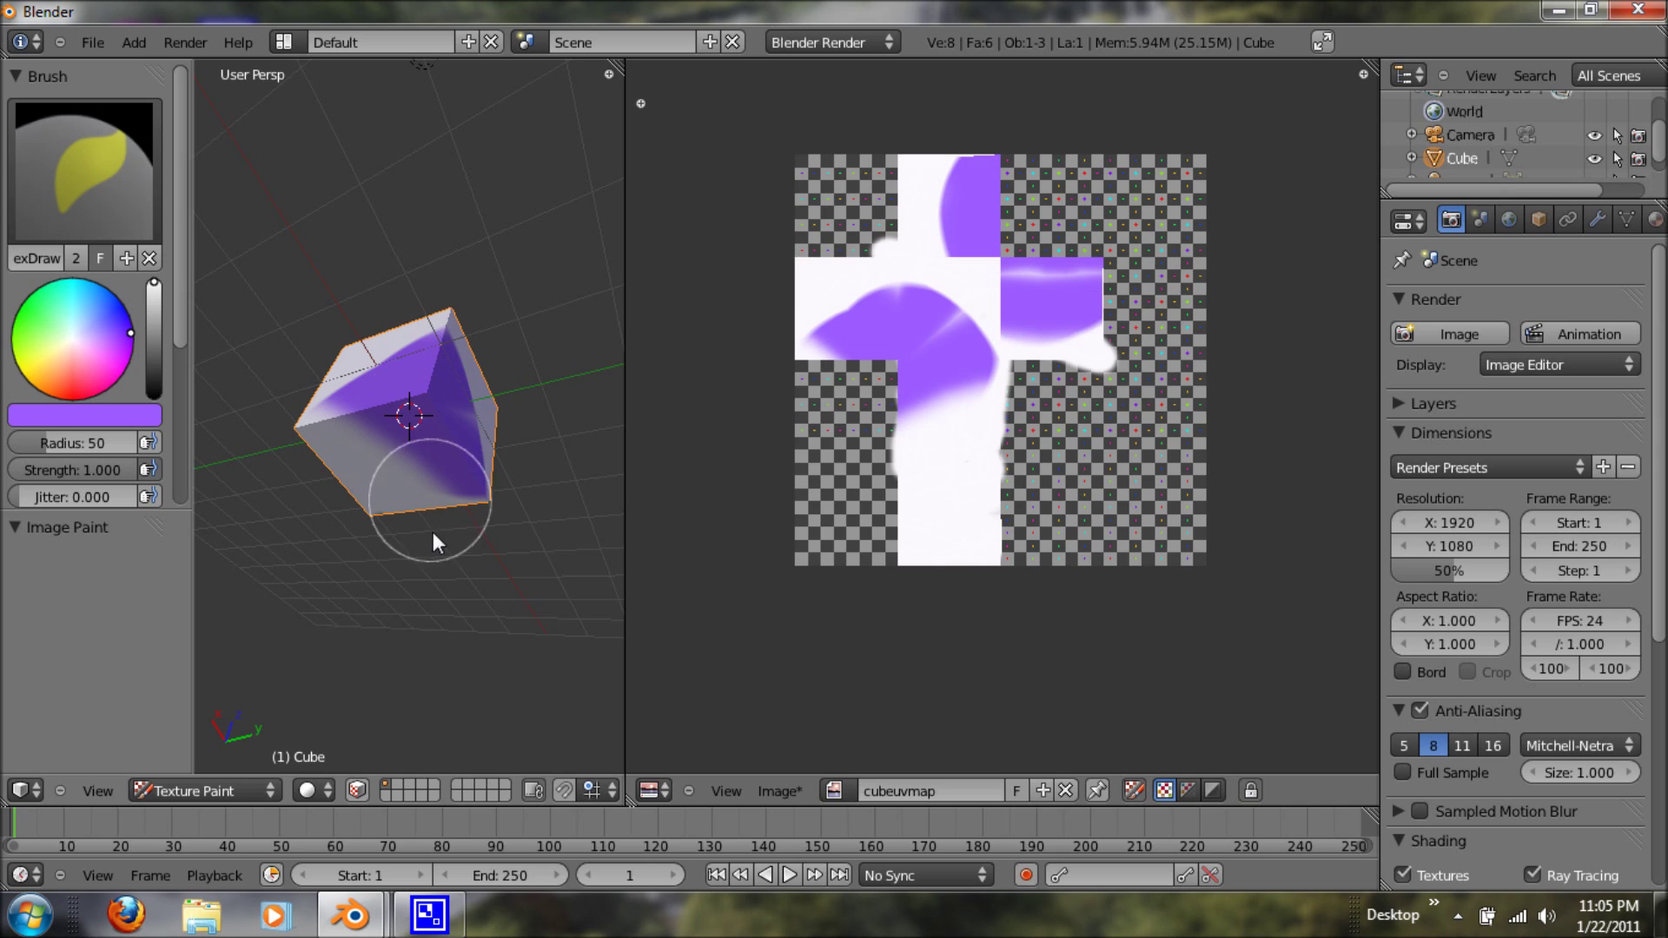
pyautogui.click(428, 914)
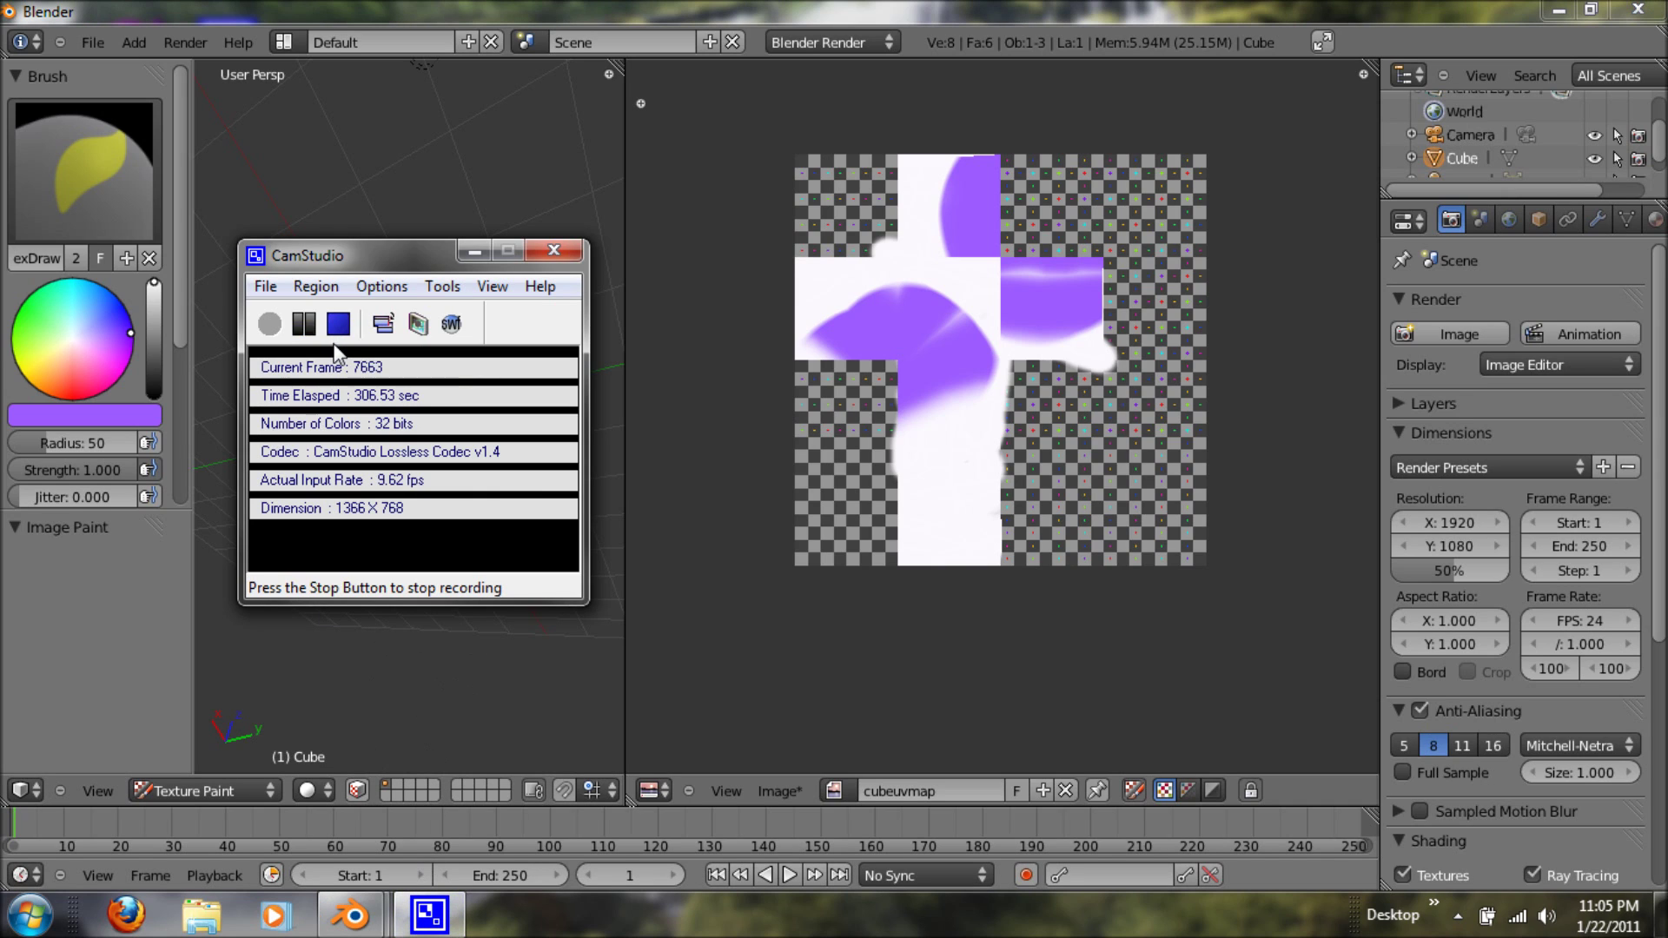